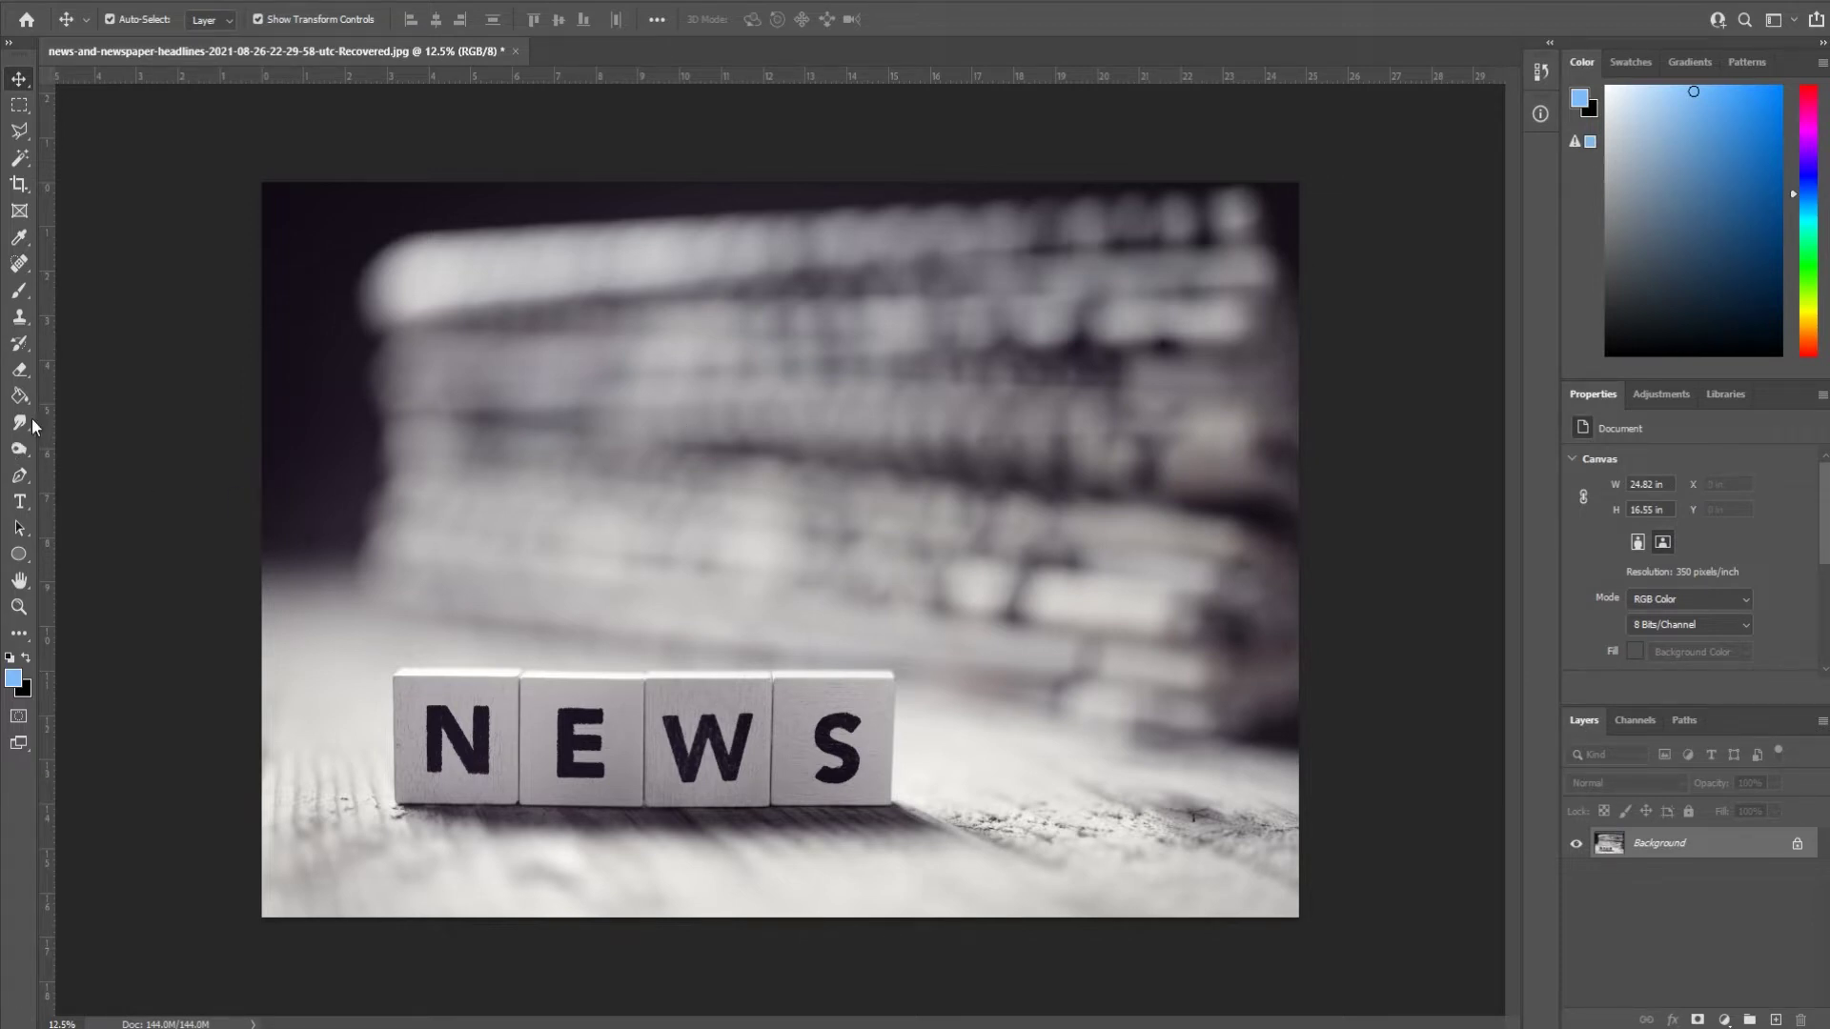
click(21, 497)
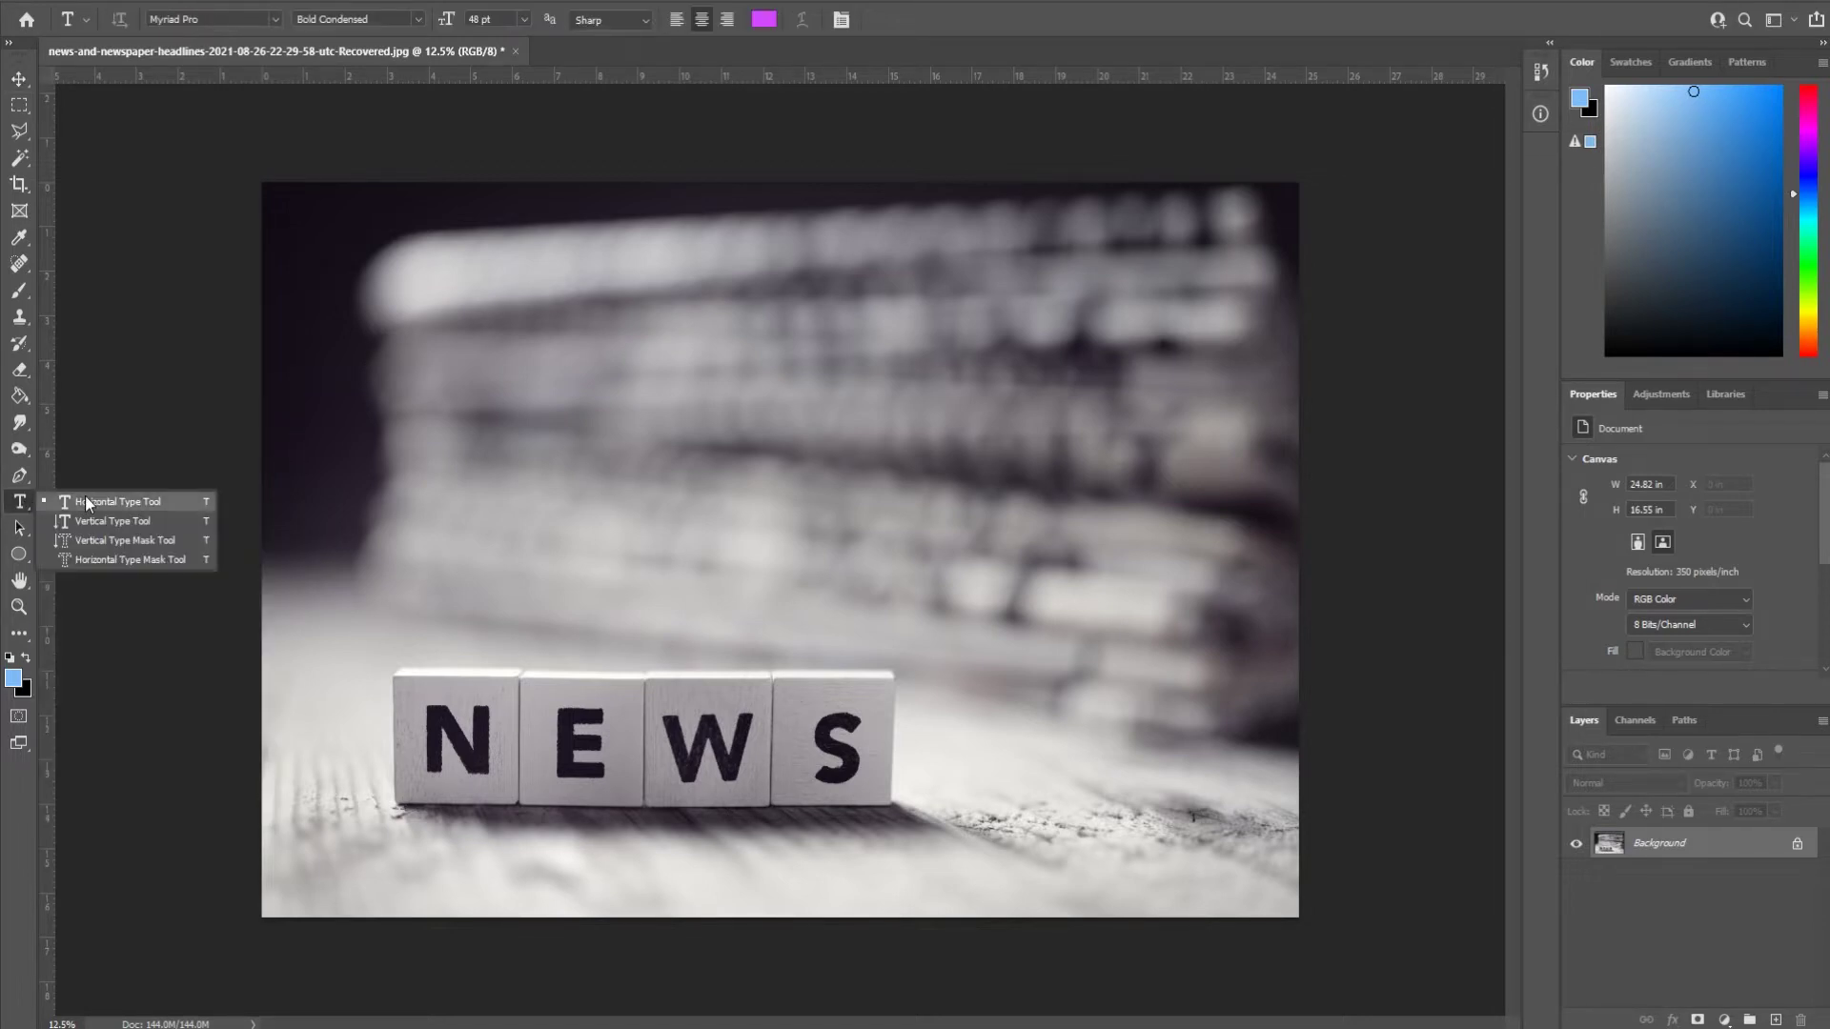
click(99, 502)
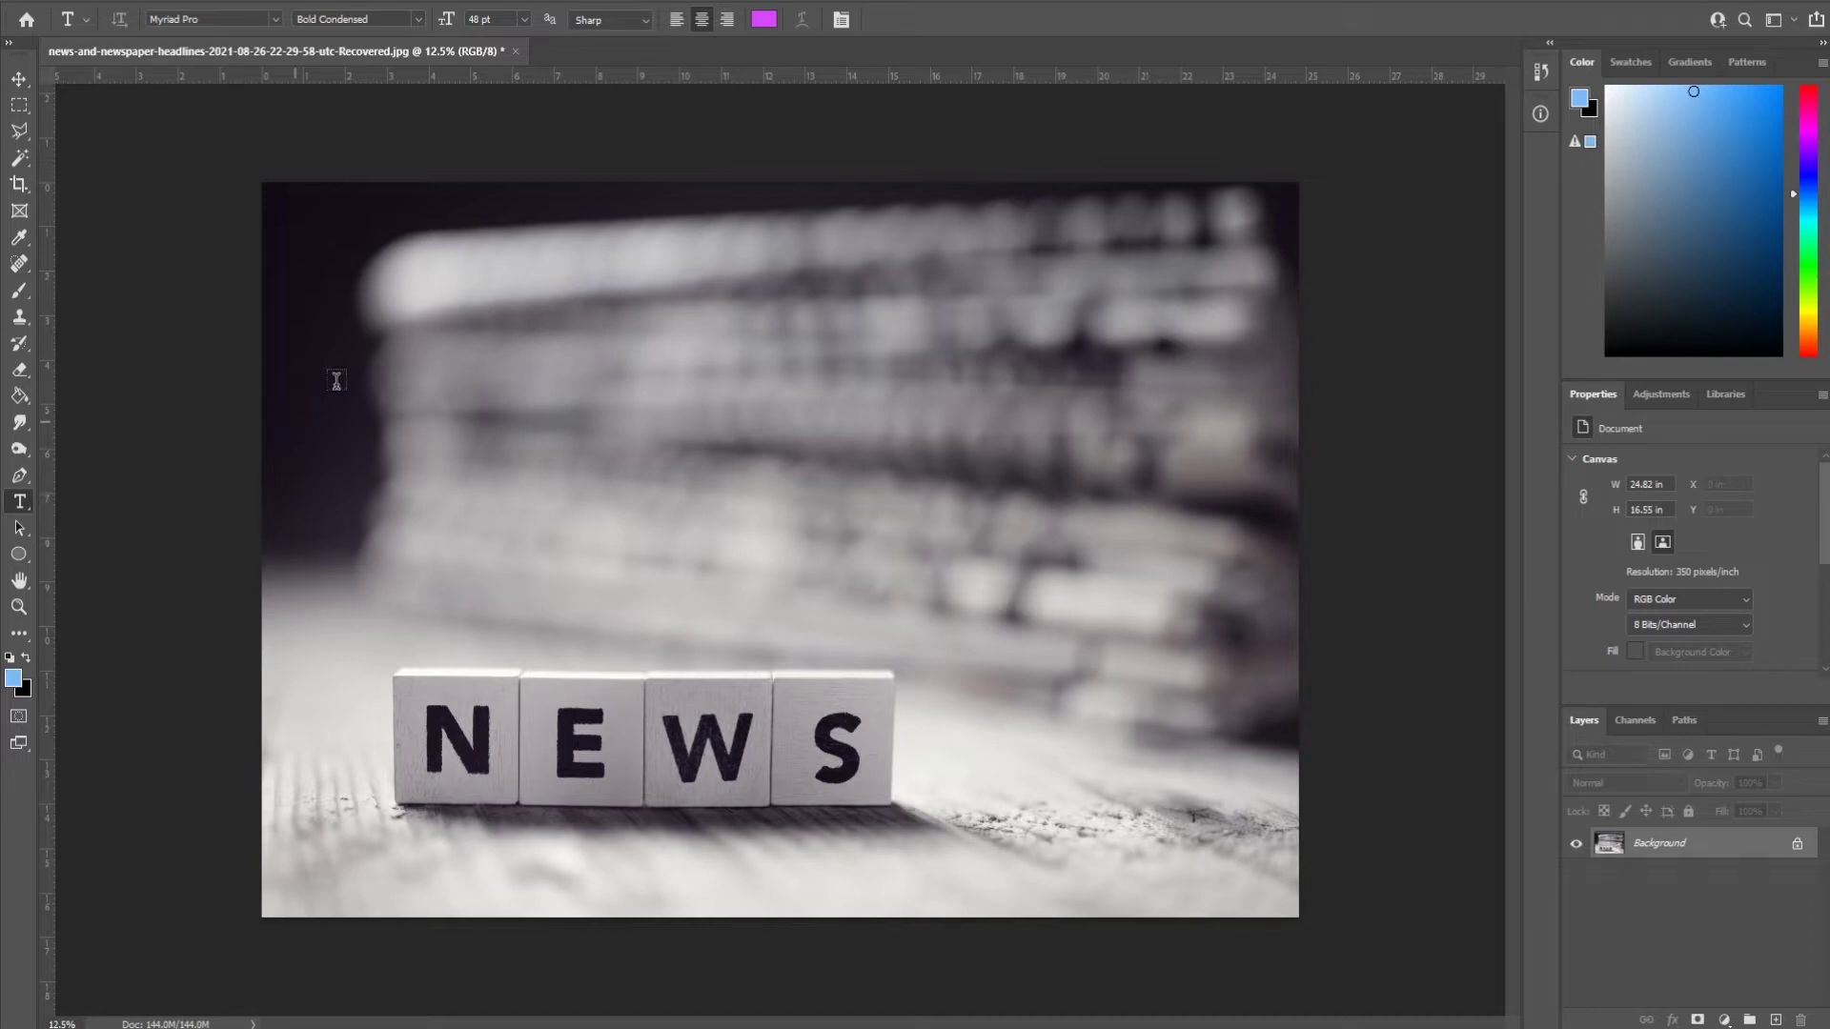
click(390, 313)
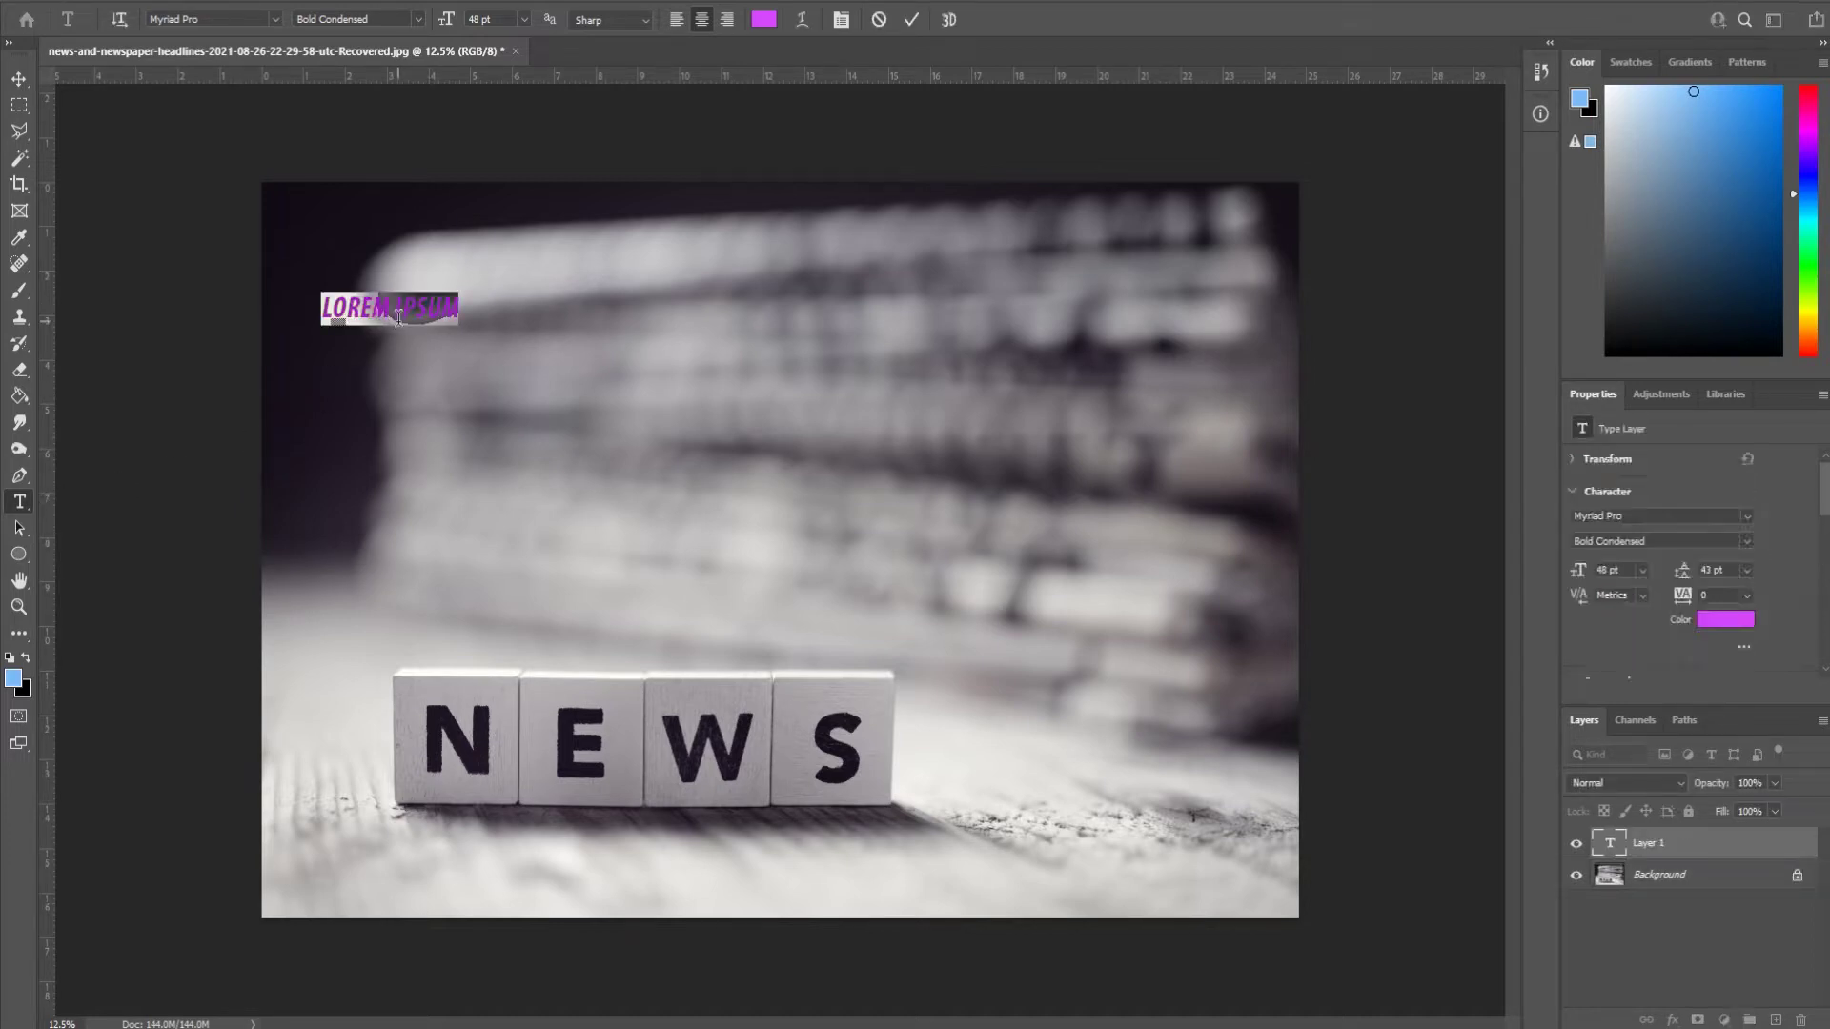
text(THEN)
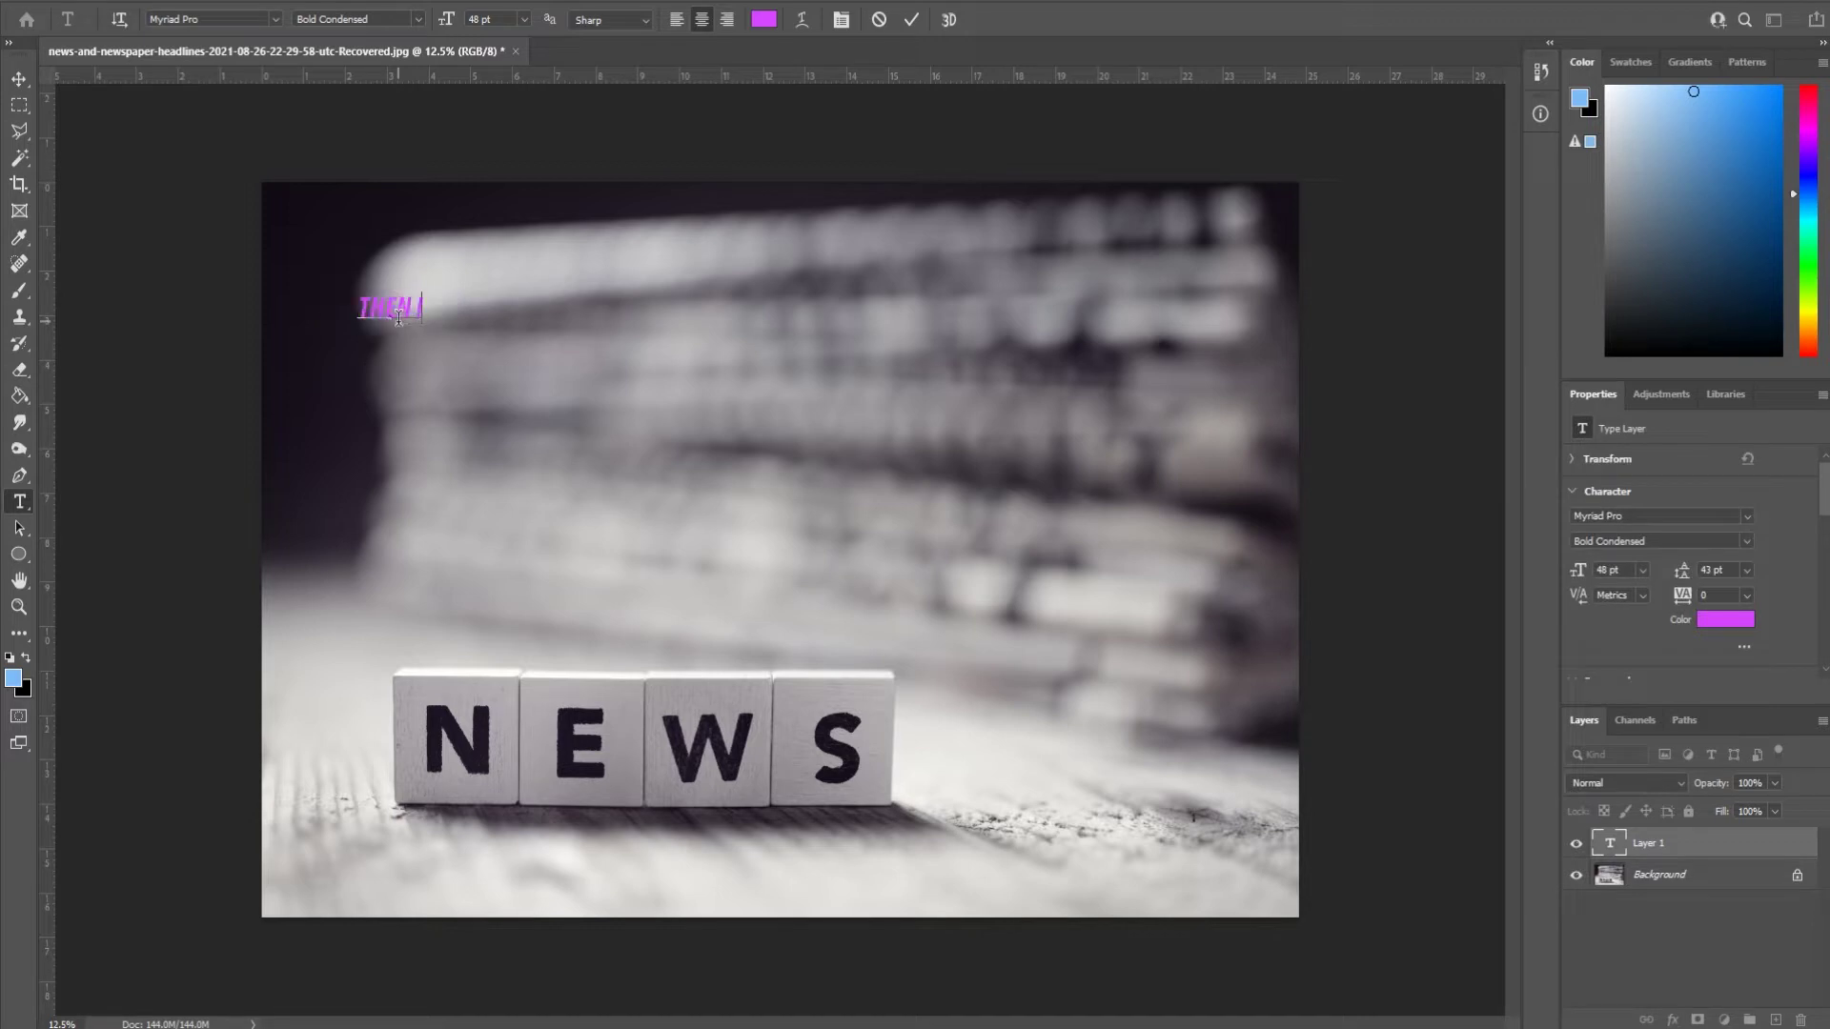
text( IT'S SORT OF INFINITE.)
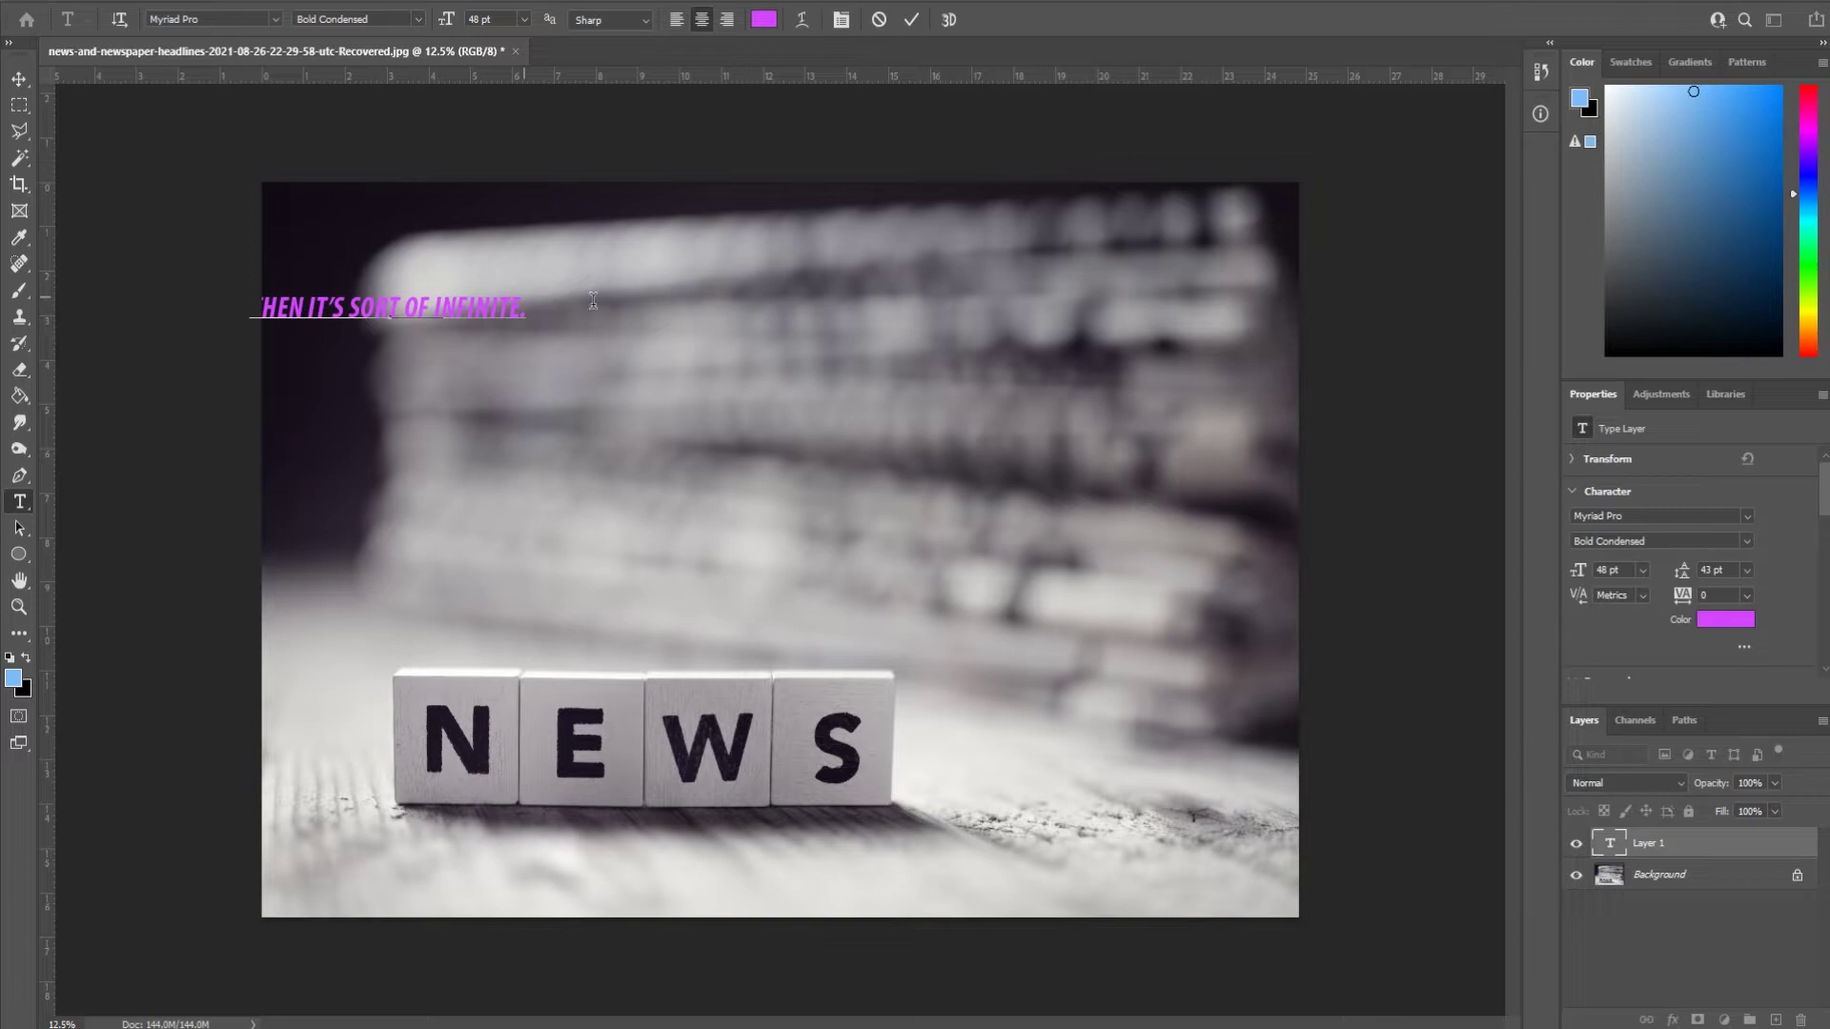
triple_click(499, 303)
key(BackSpace)
text(TUESDAY)
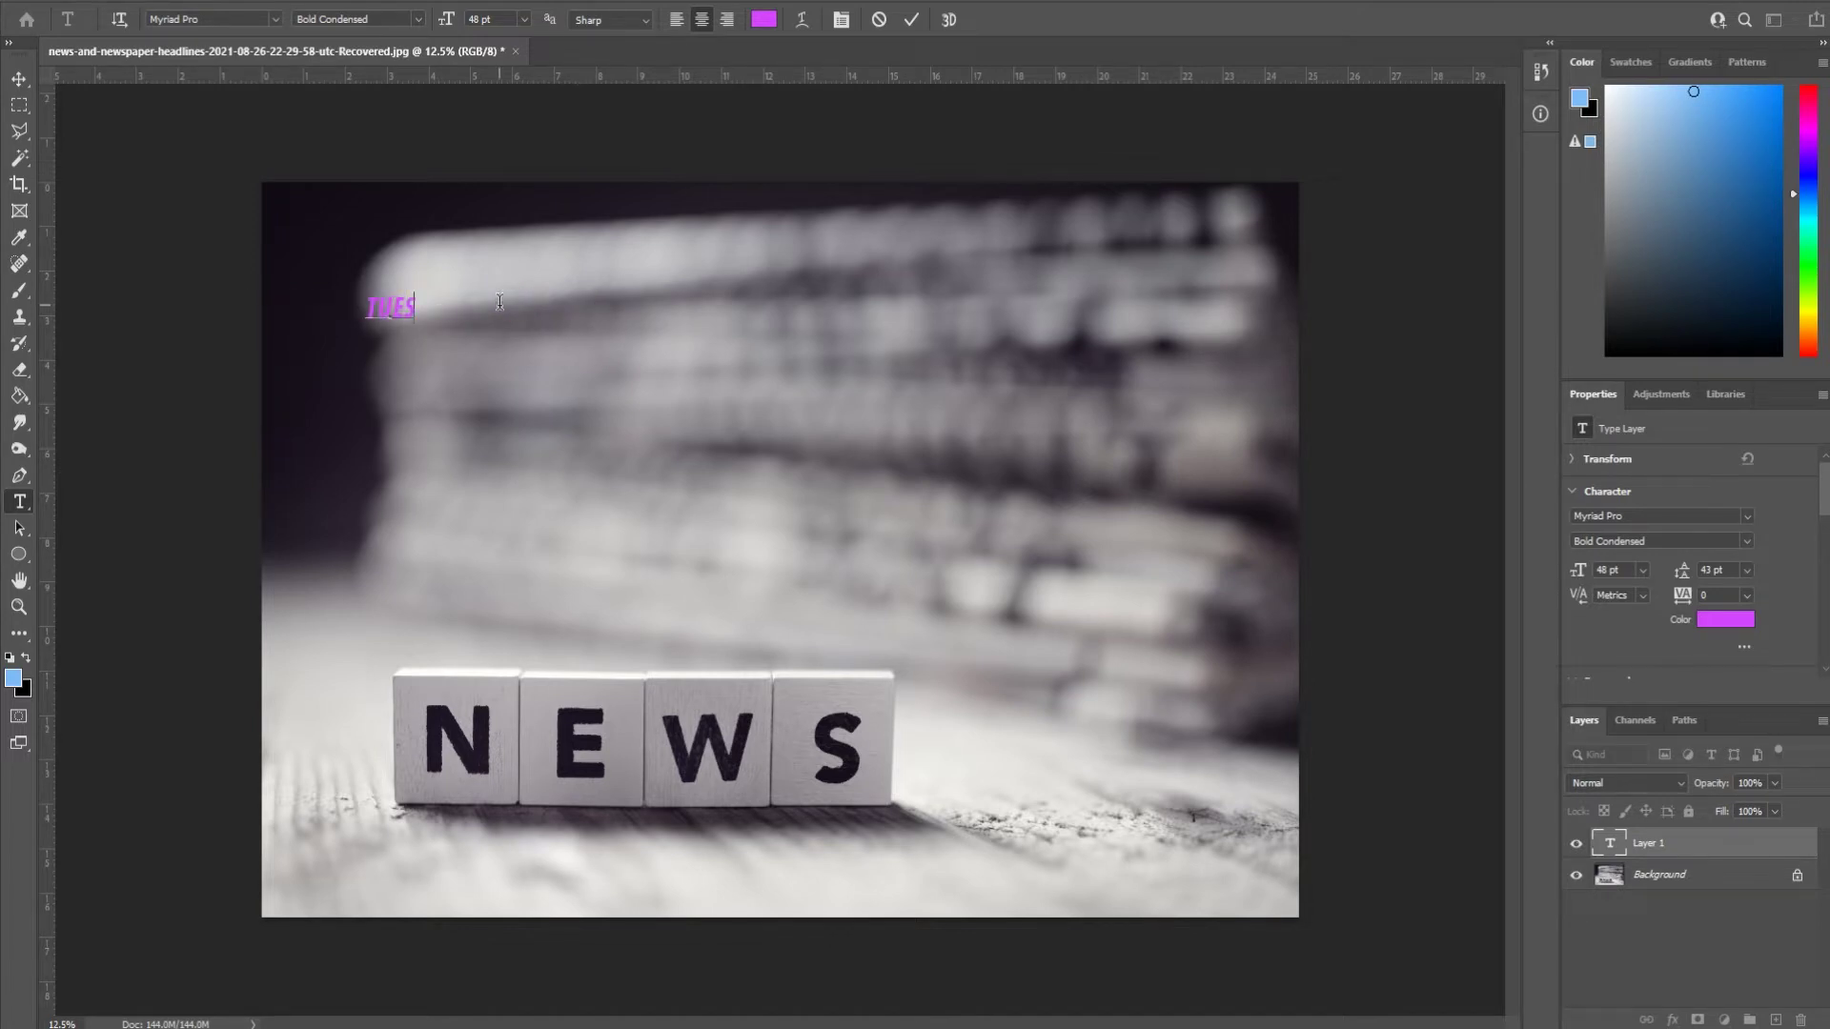
double_click(385, 310)
click(523, 18)
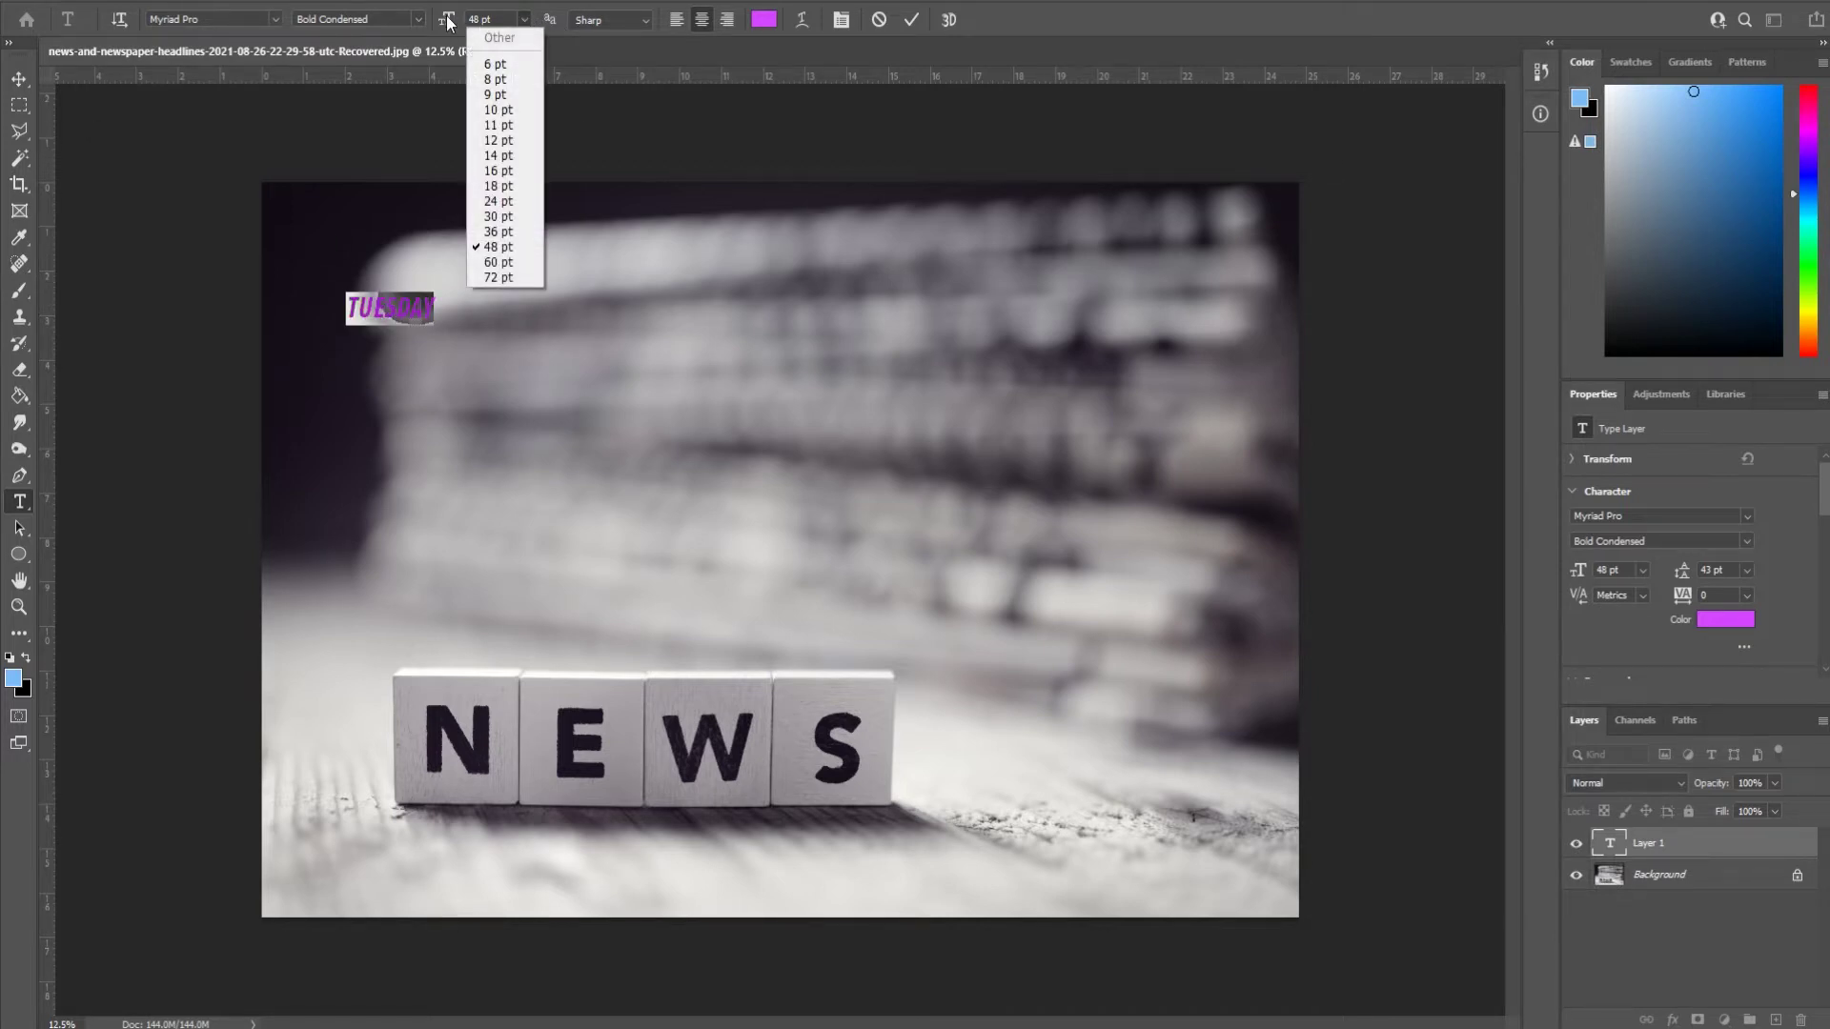
drag(448, 21, 523, 53)
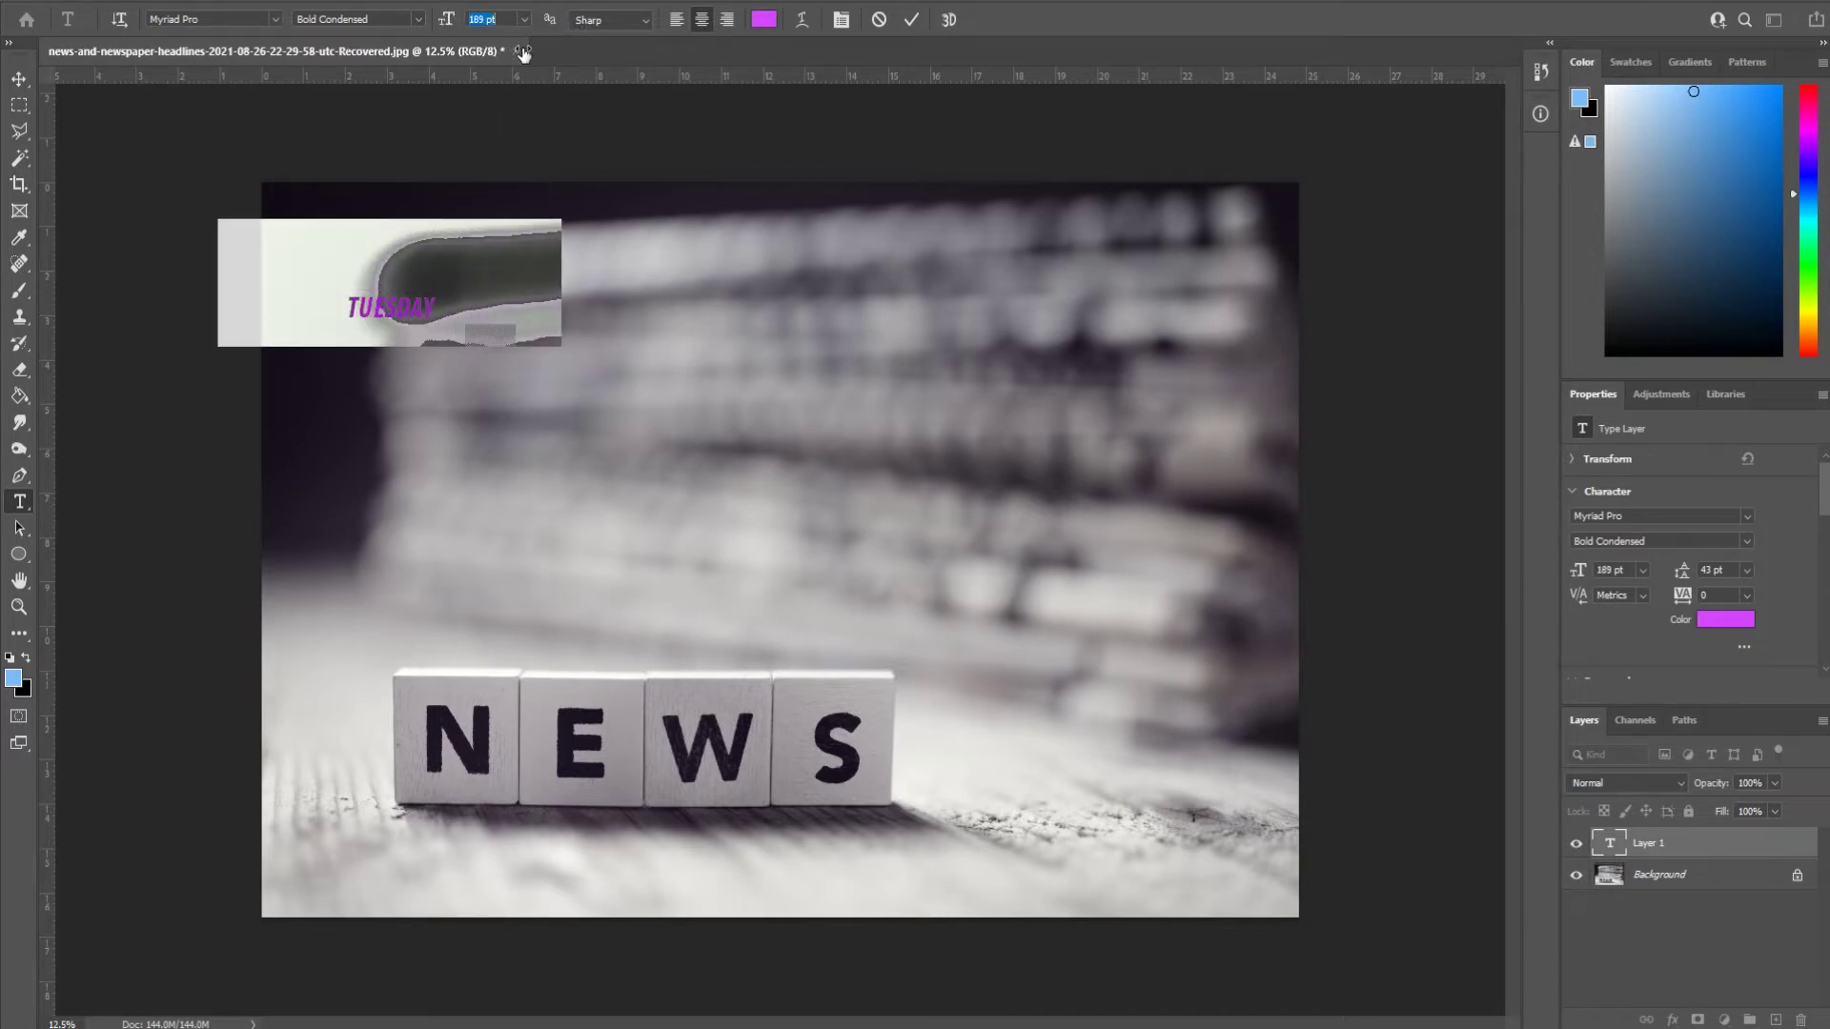
click(19, 79)
drag(409, 278, 789, 340)
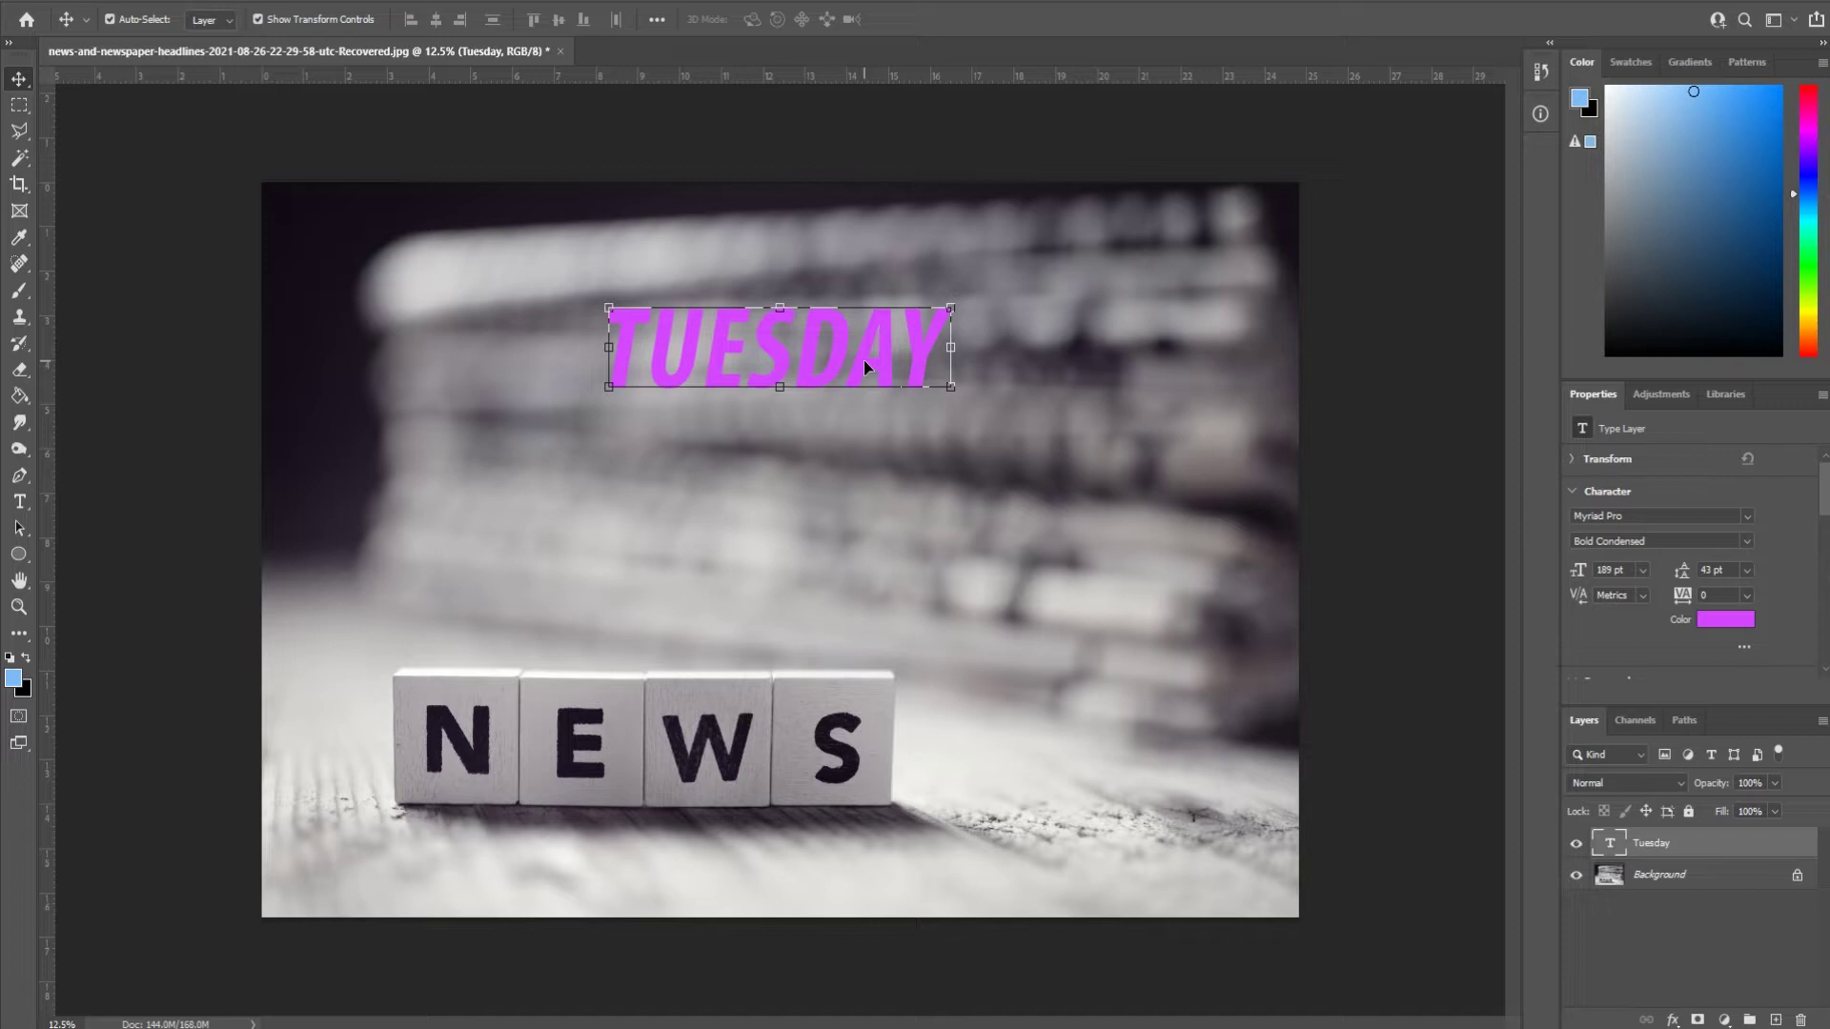
key(Delete)
Draw a paragraph text box across the upper photo and select all its placeholder text
click(21, 500)
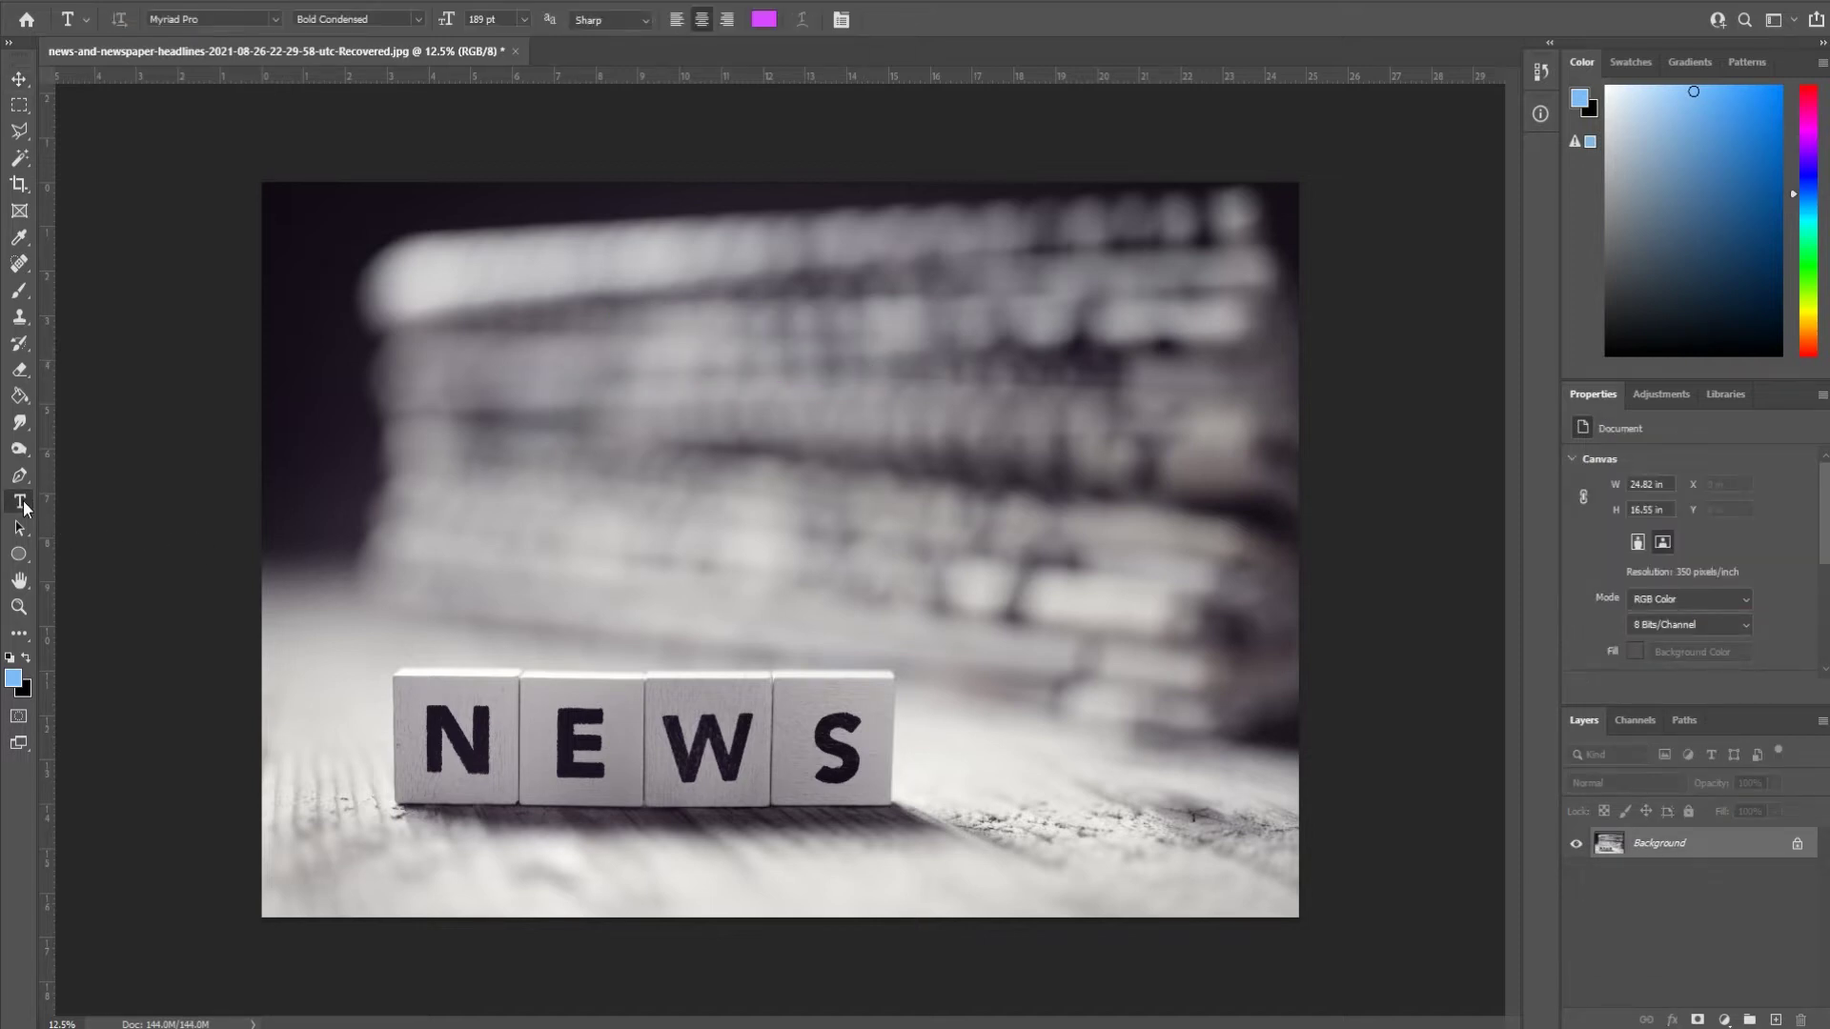
drag(305, 226, 1253, 632)
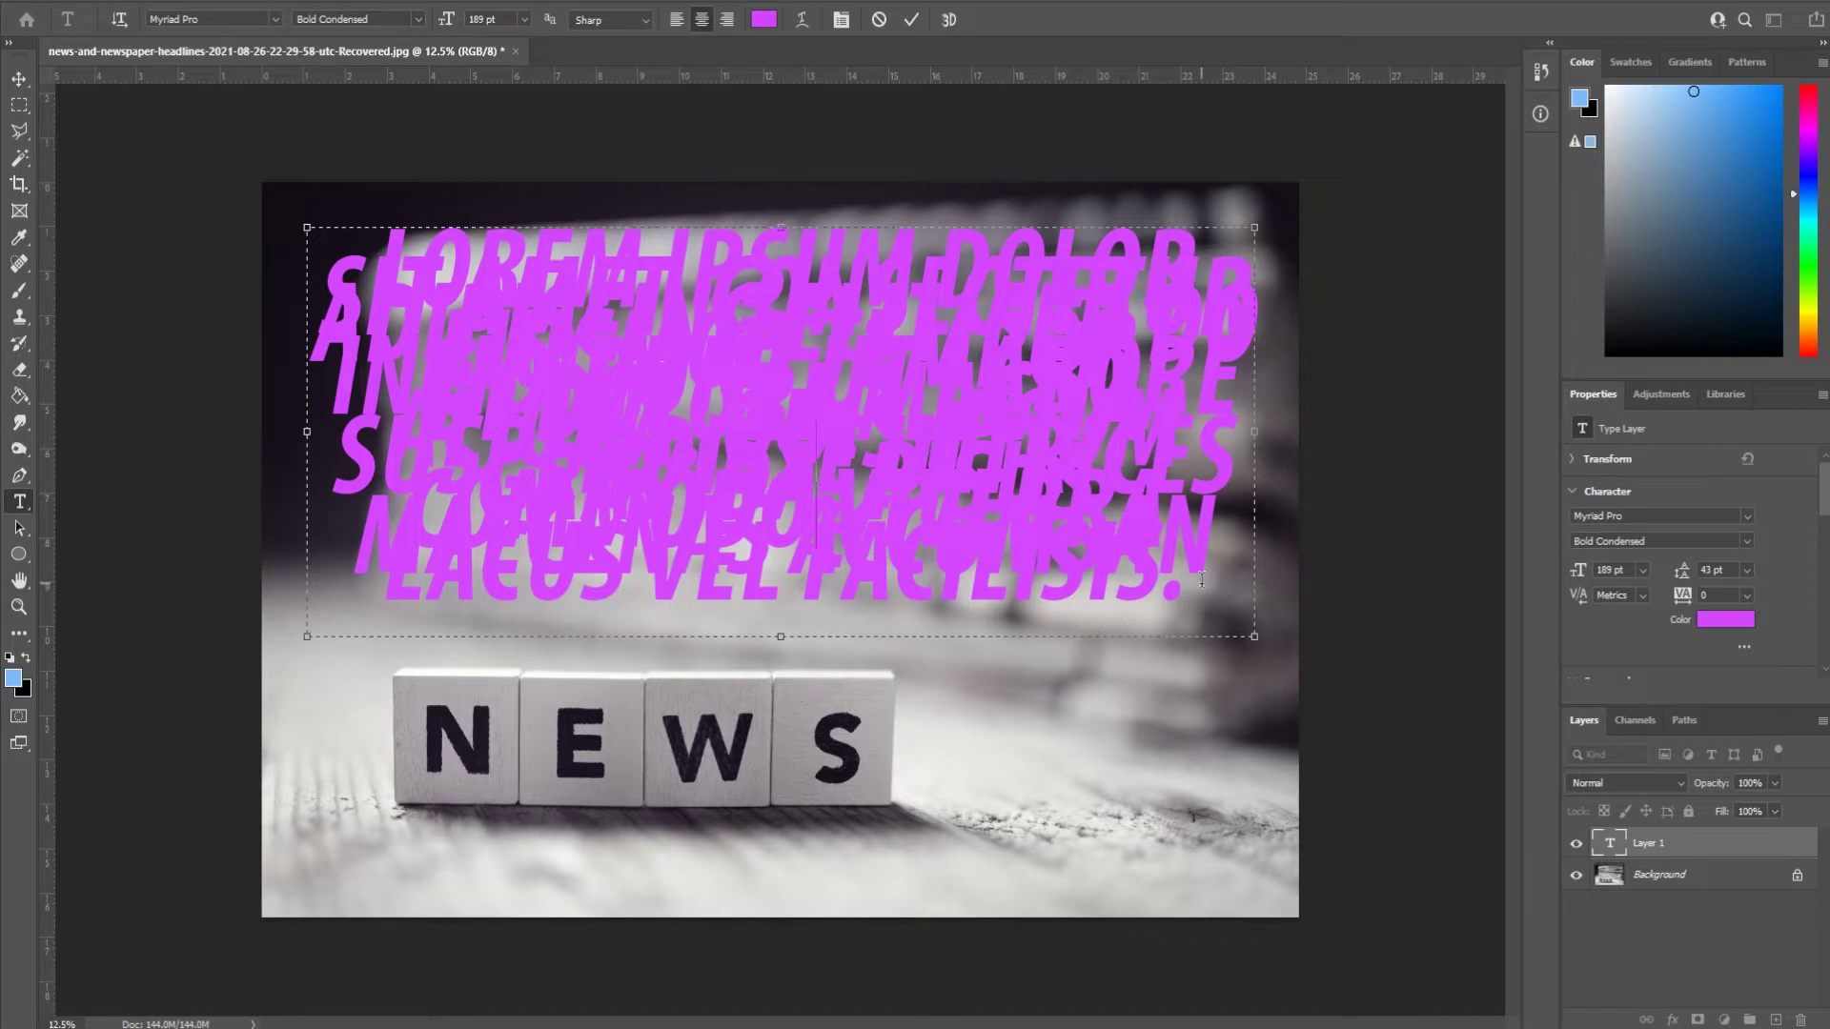
drag(1201, 581, 262, 219)
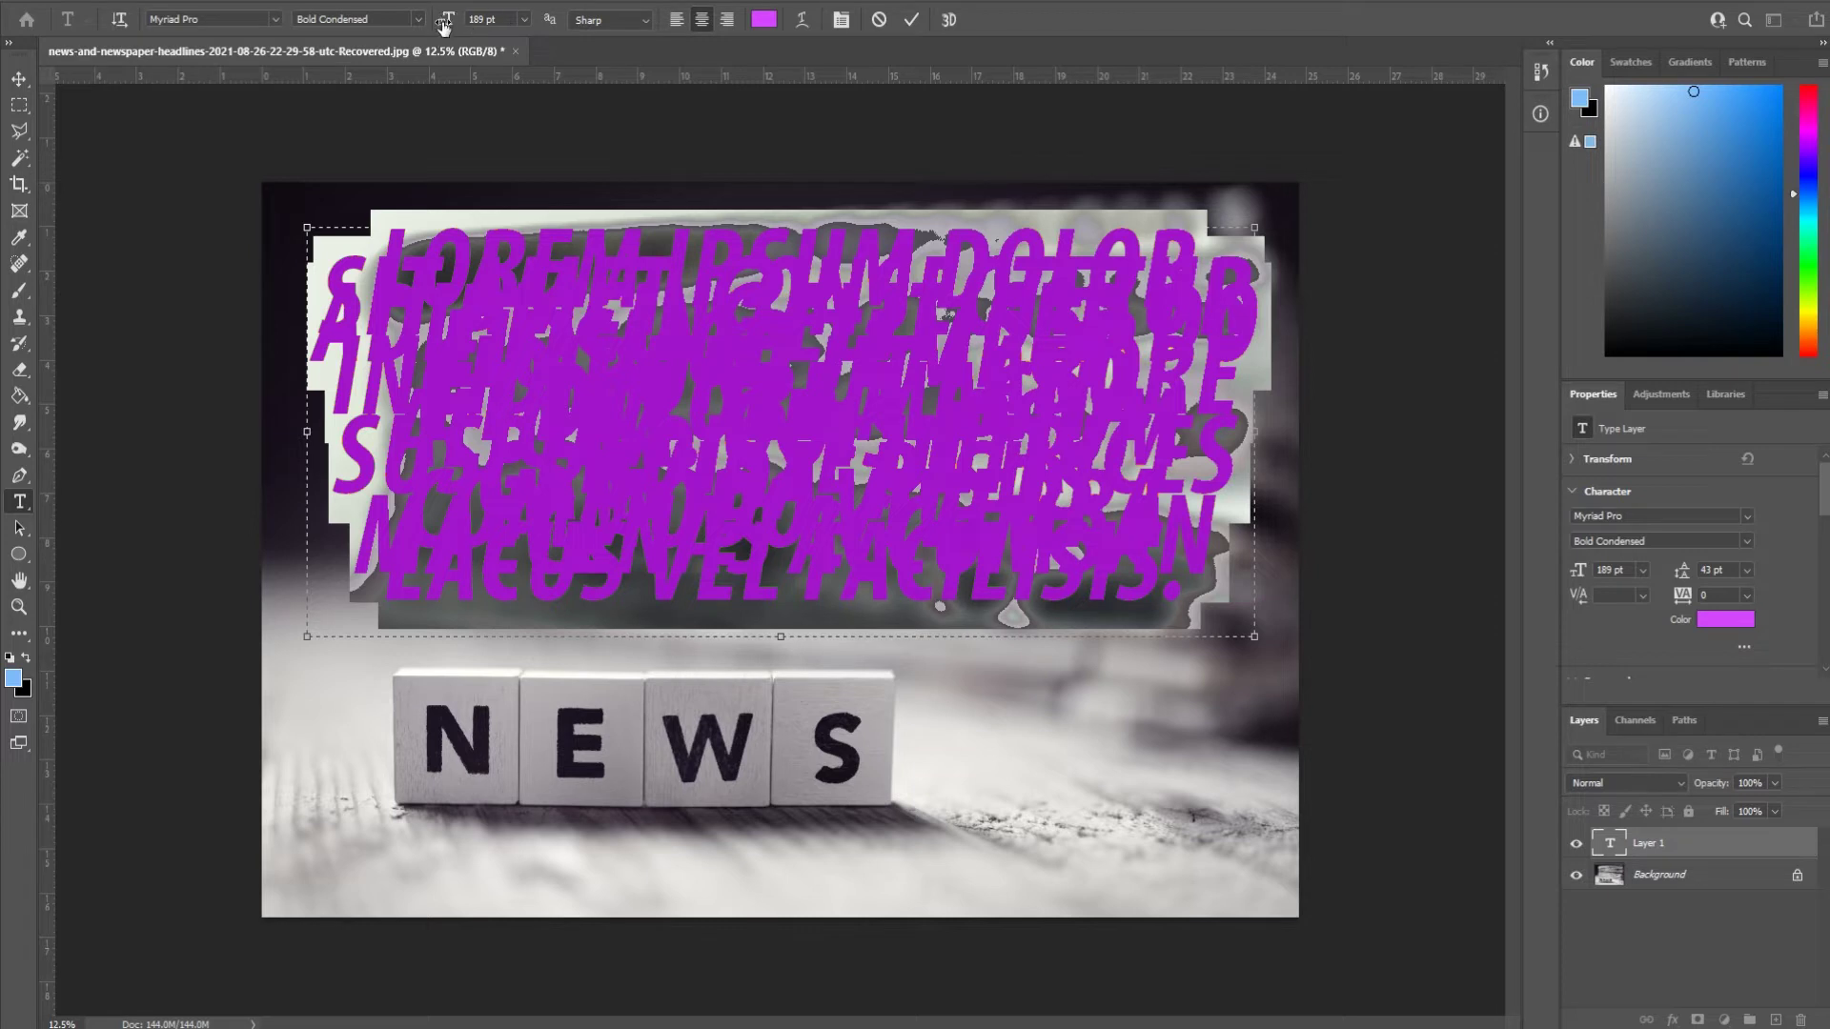
Shrink the placeholder paragraph from 189 pt to 76 pt
drag(444, 25, 345, 23)
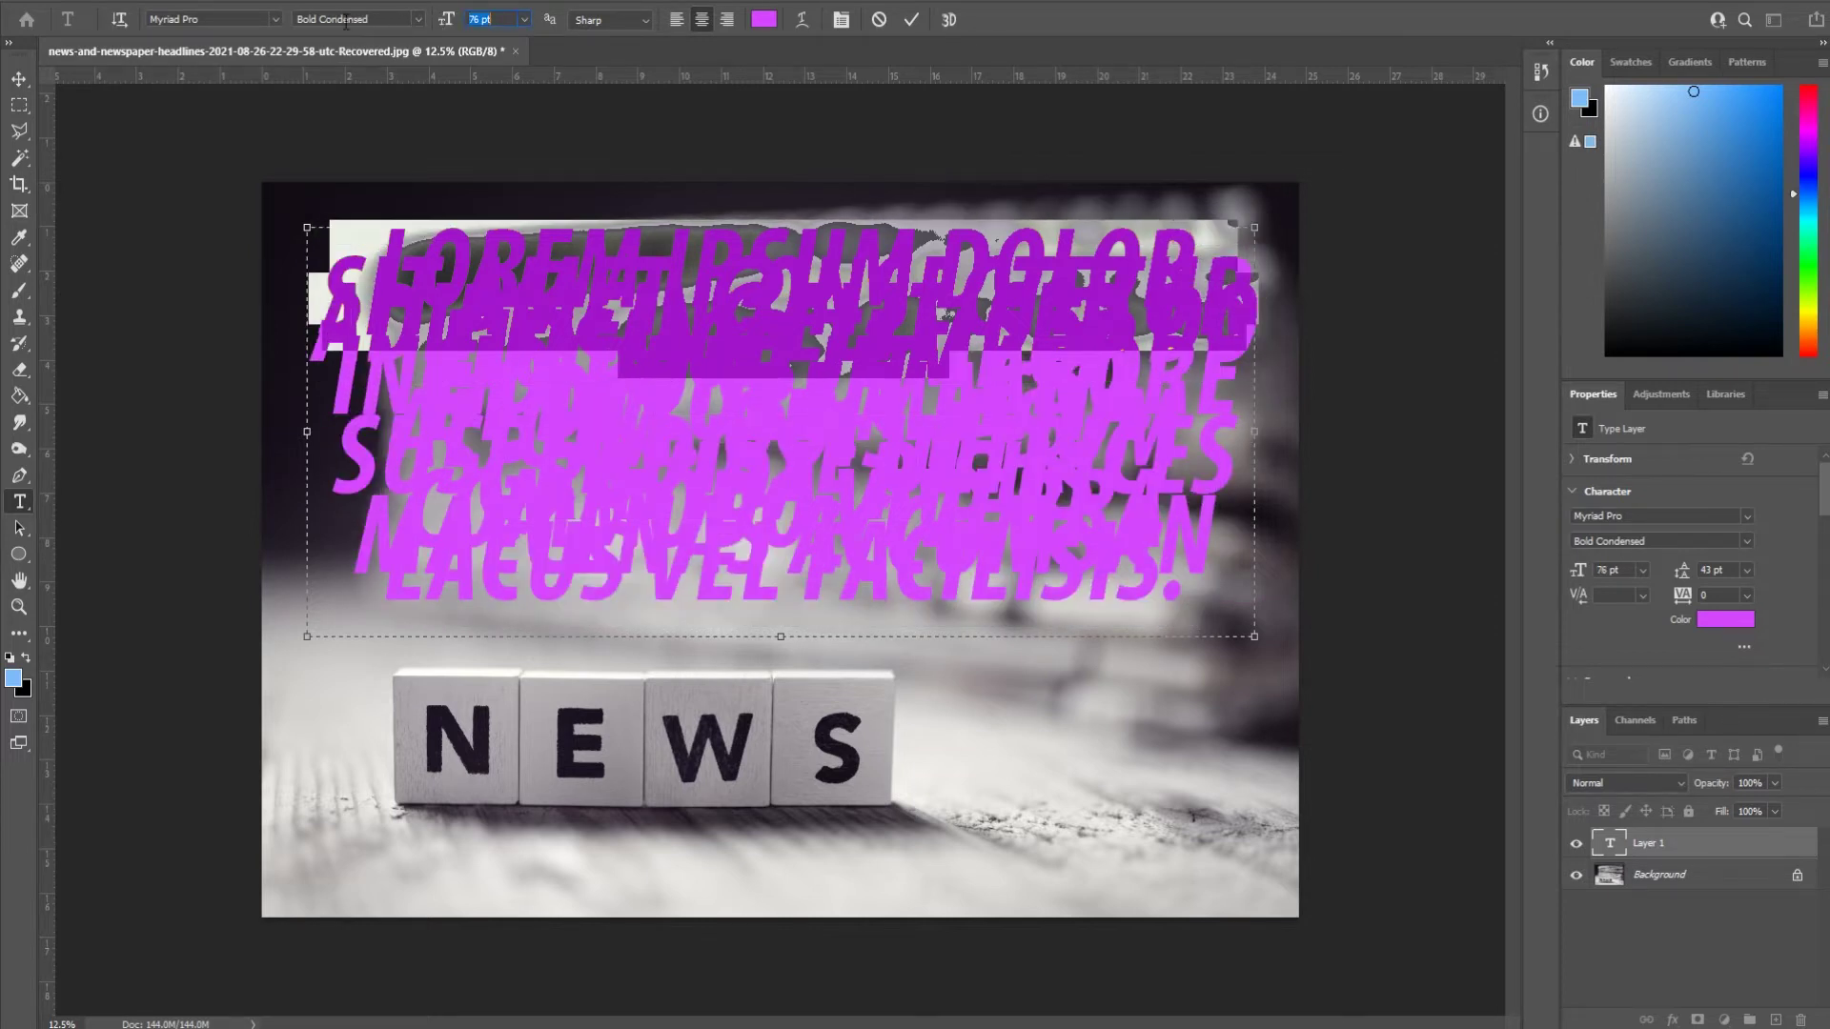
click(743, 358)
drag(965, 358, 303, 229)
Set the paragraph's font to Arial with the Bold style
click(276, 19)
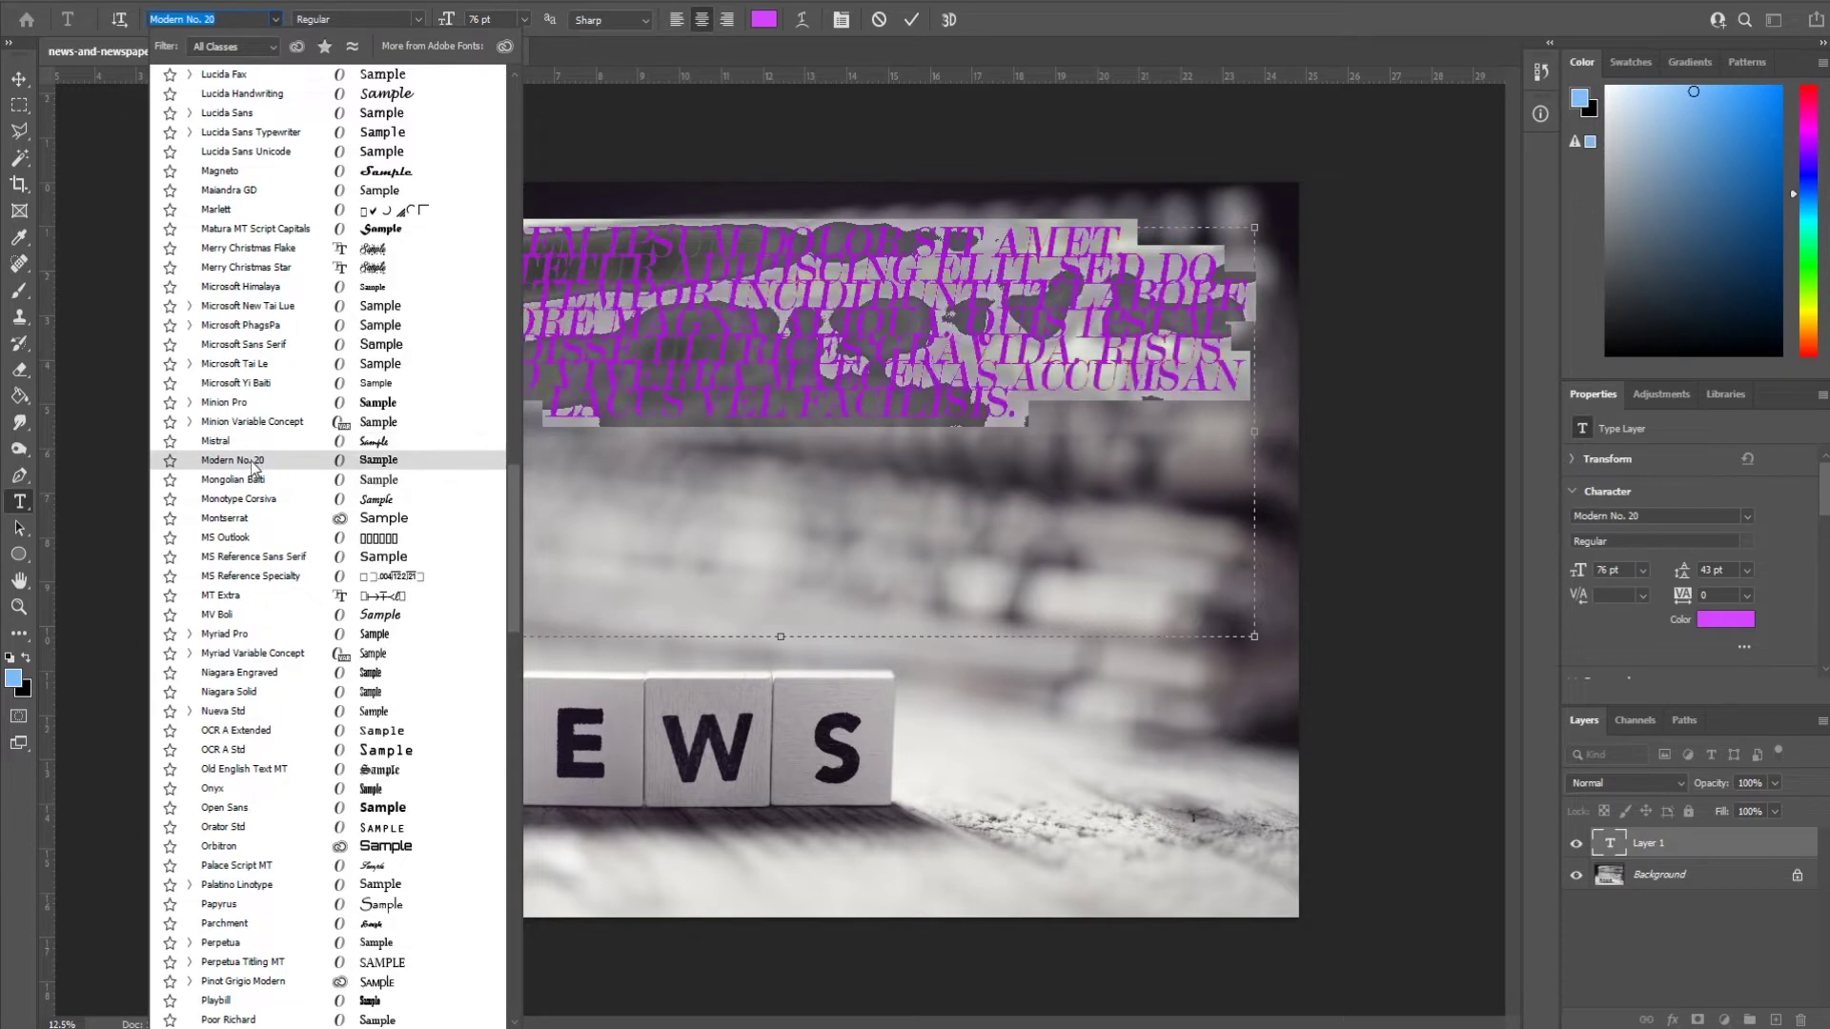
click(252, 461)
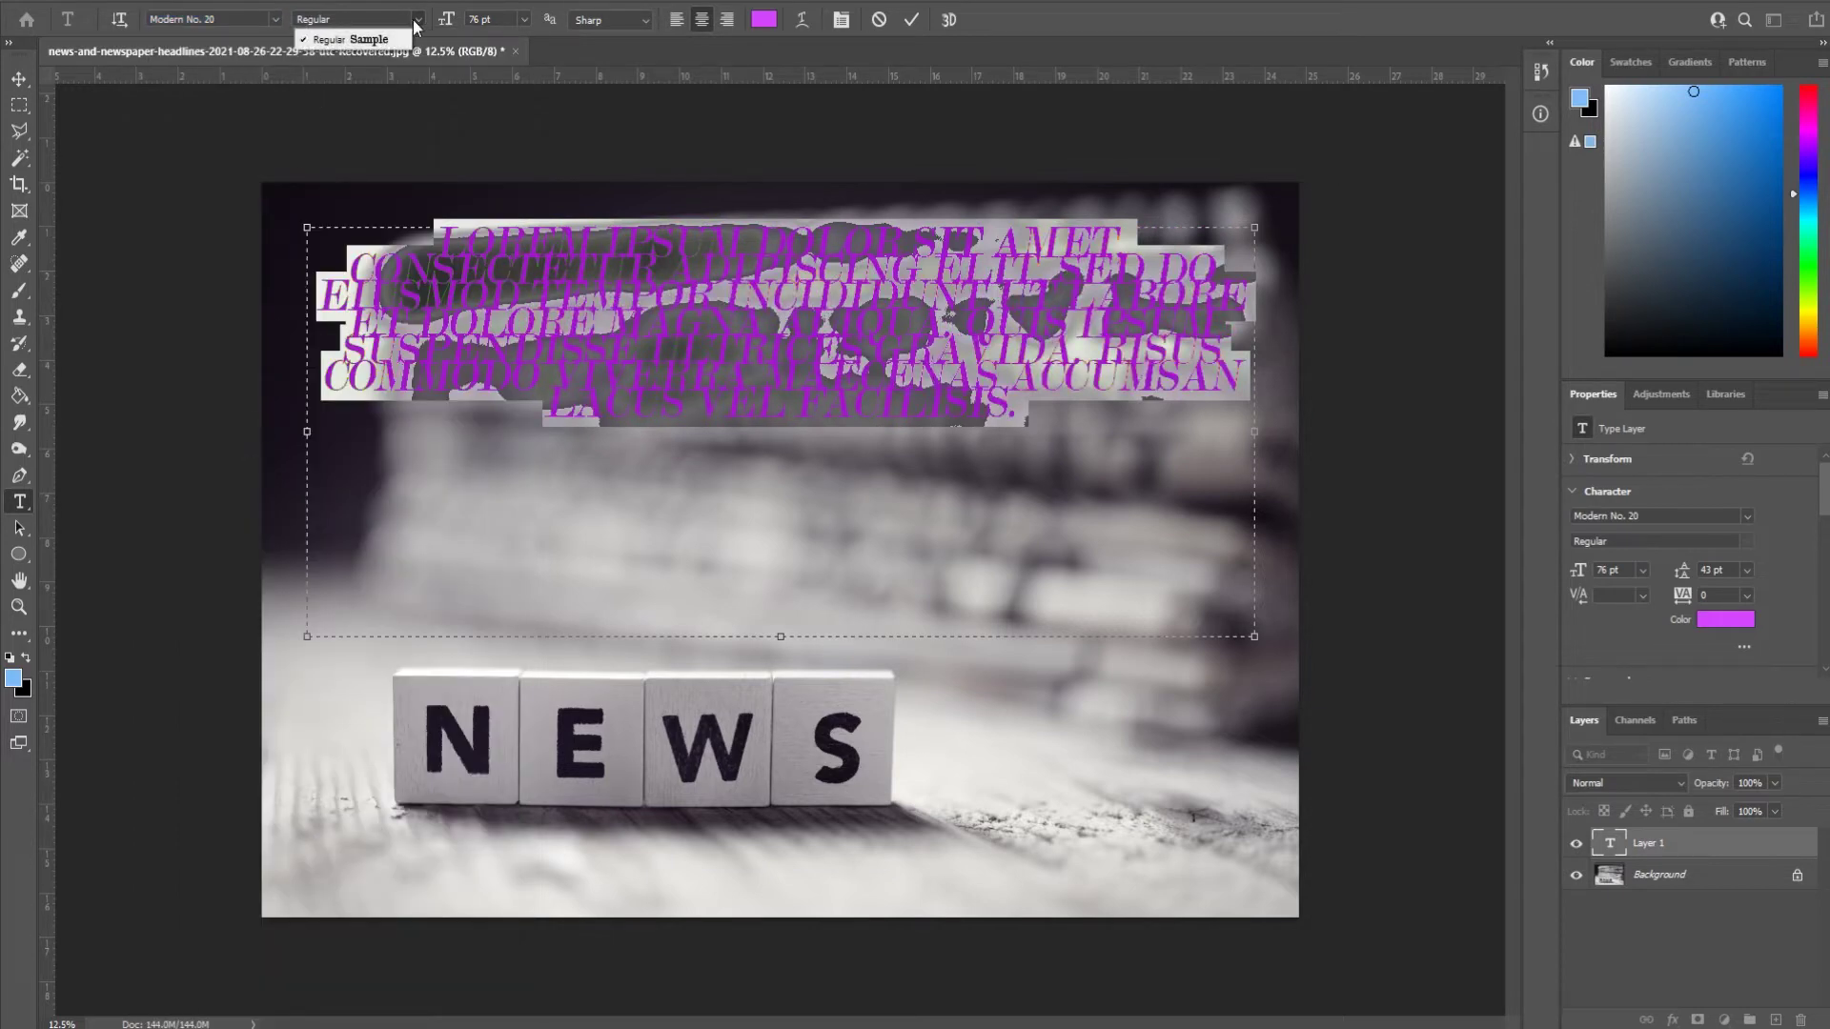
click(277, 19)
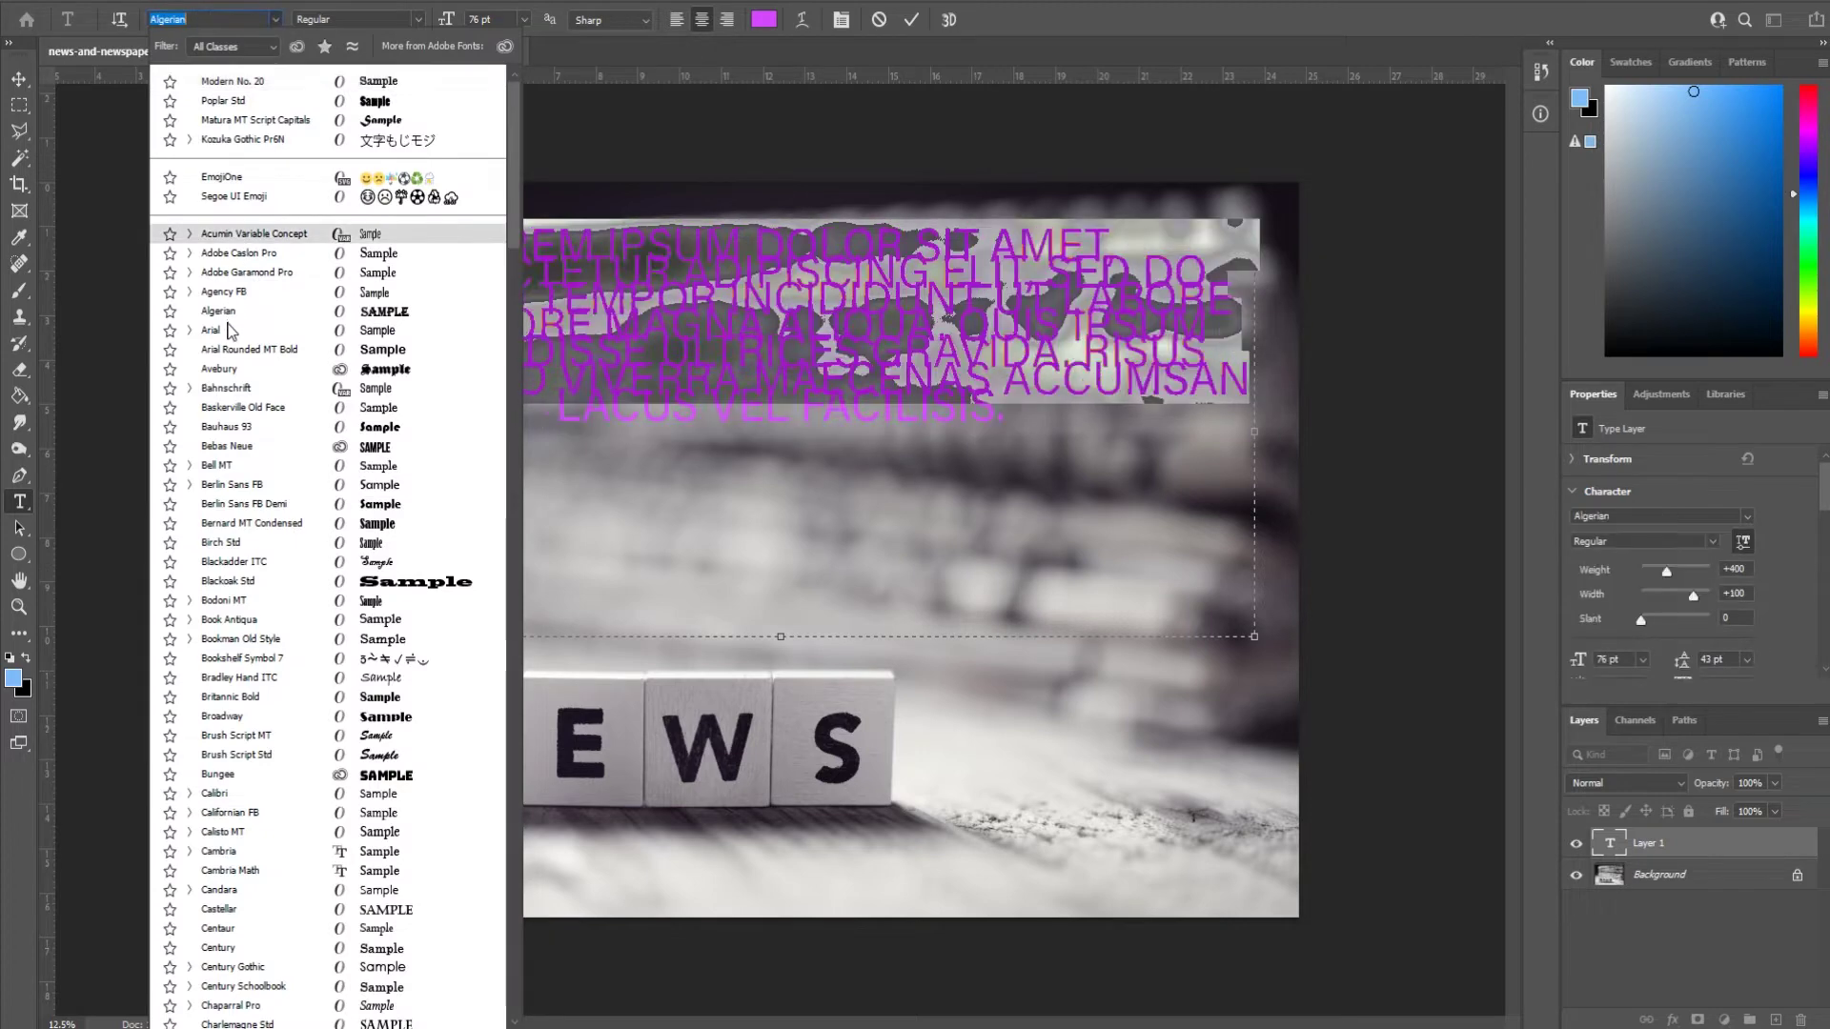
click(228, 329)
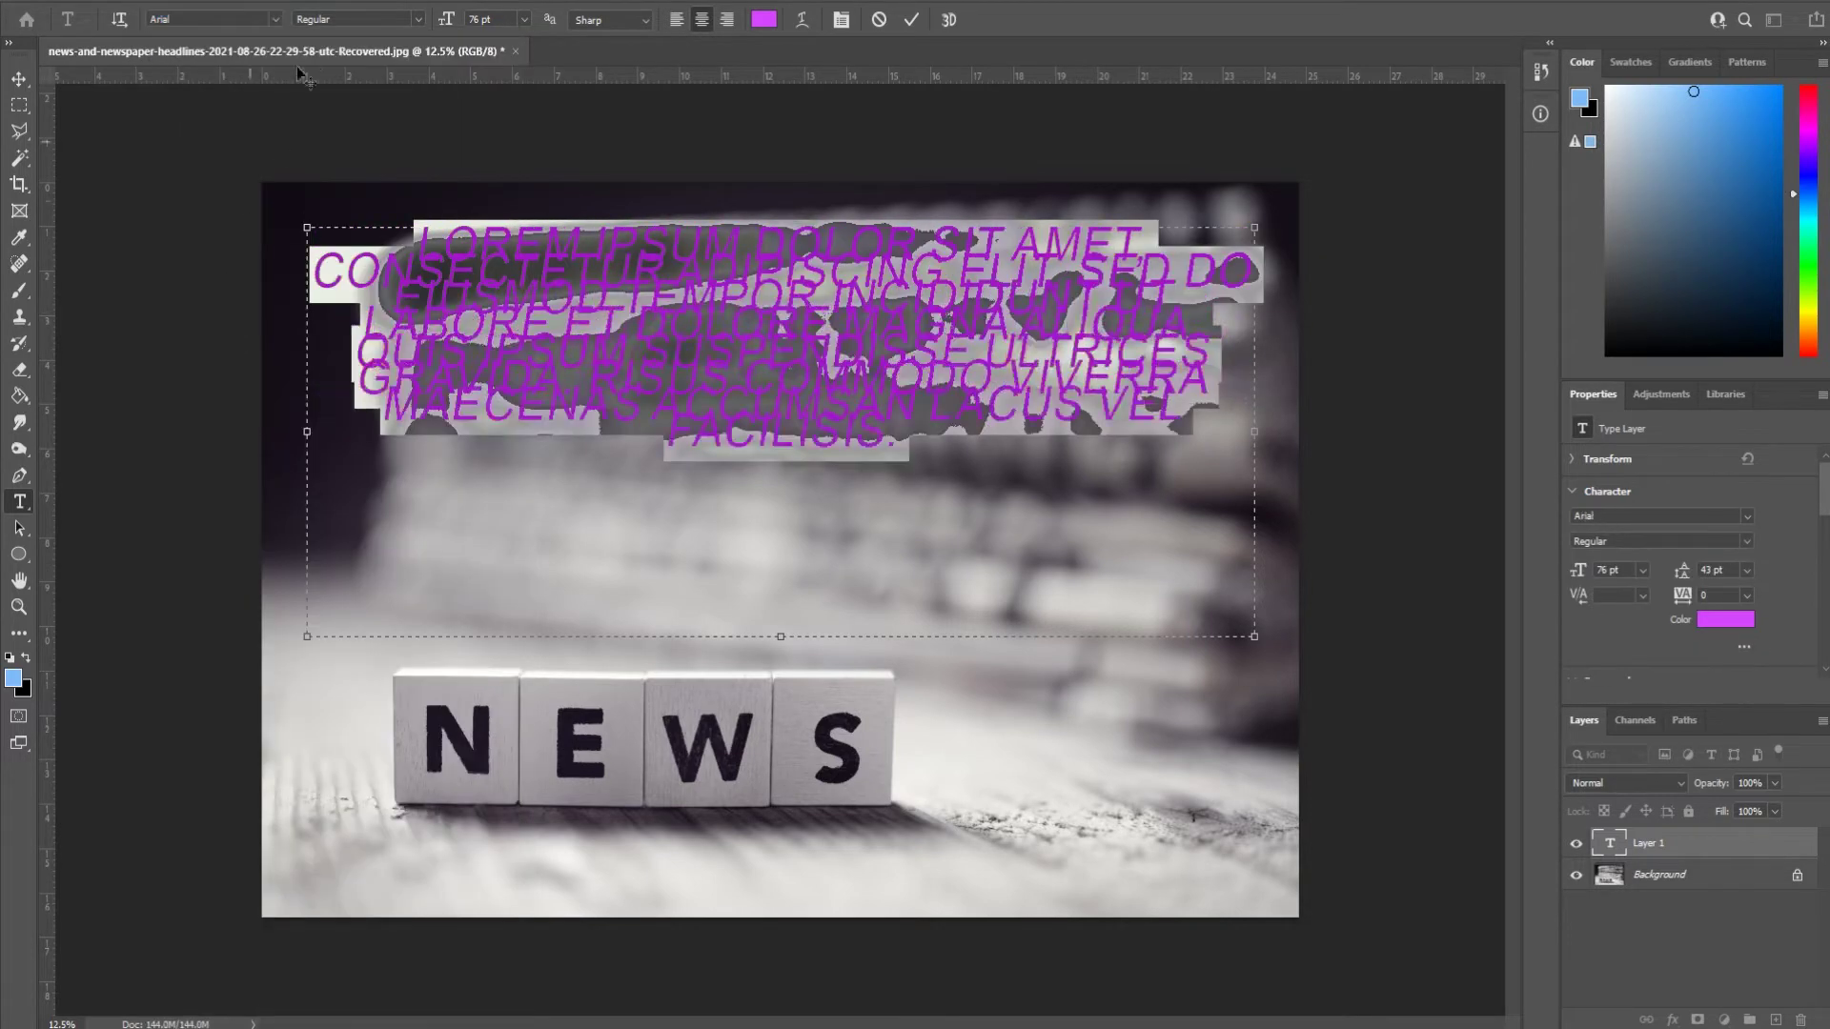
click(419, 20)
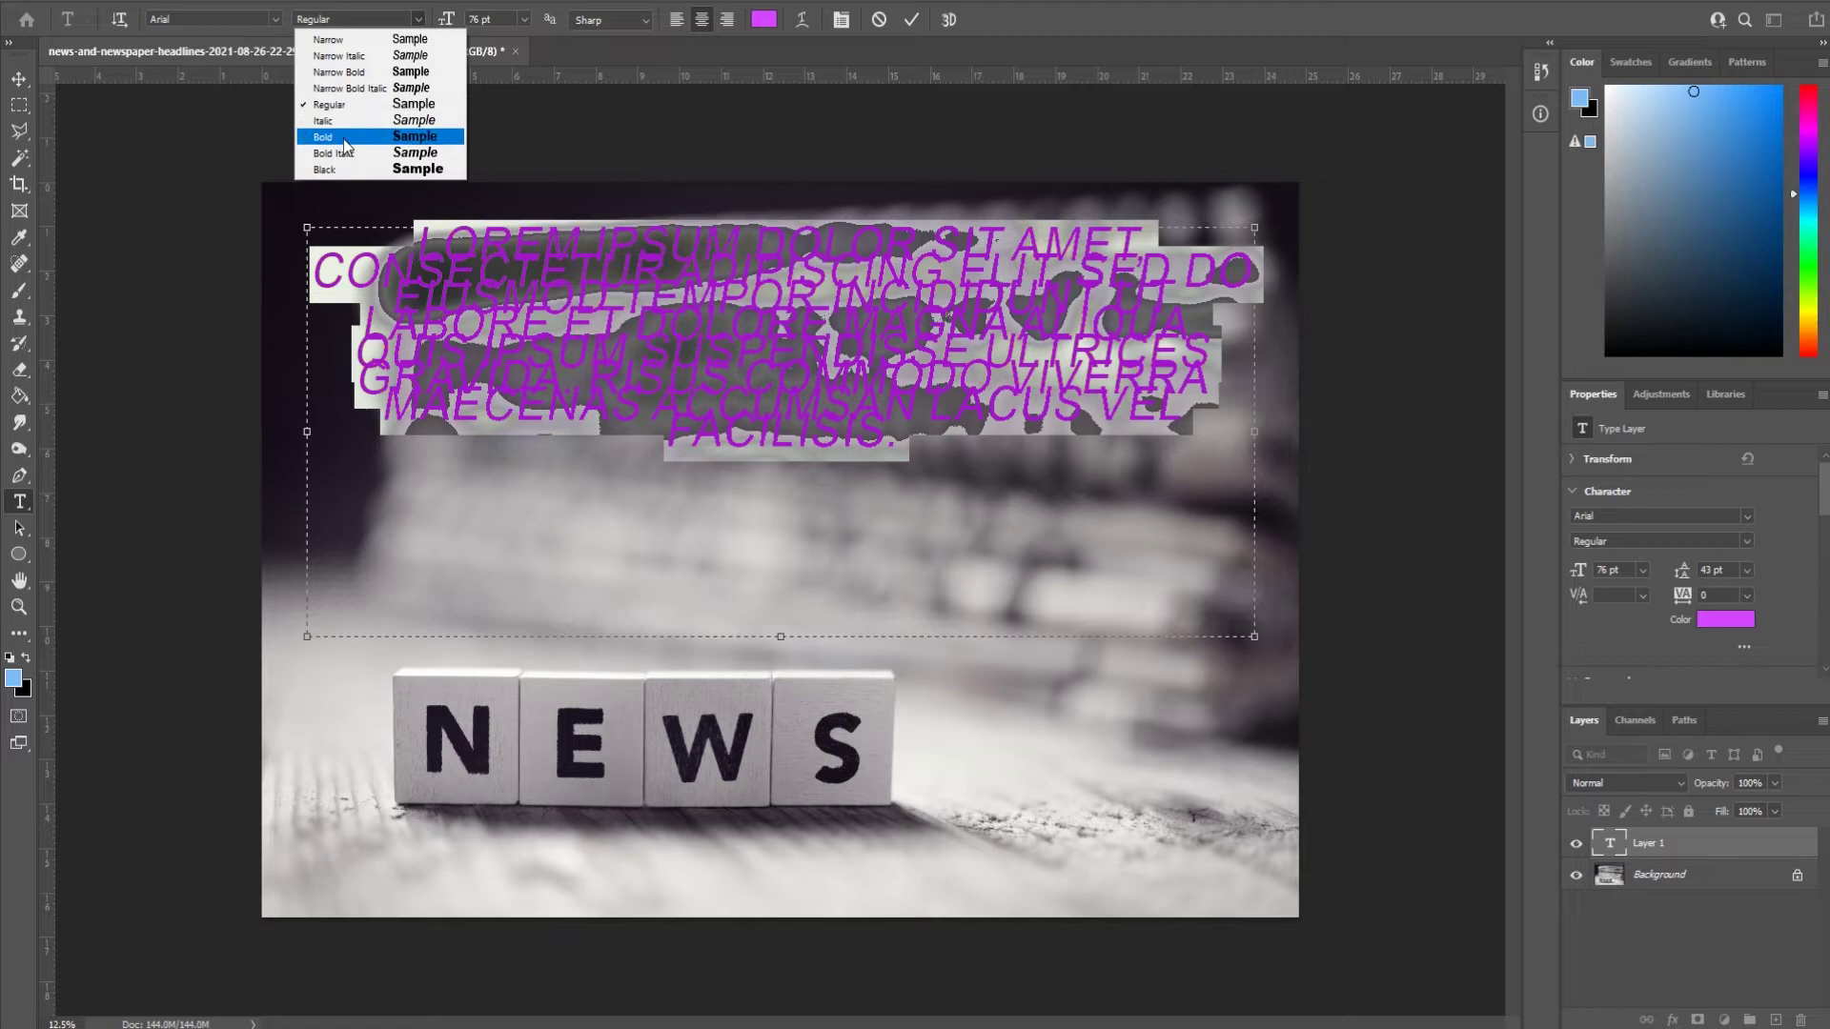
click(329, 138)
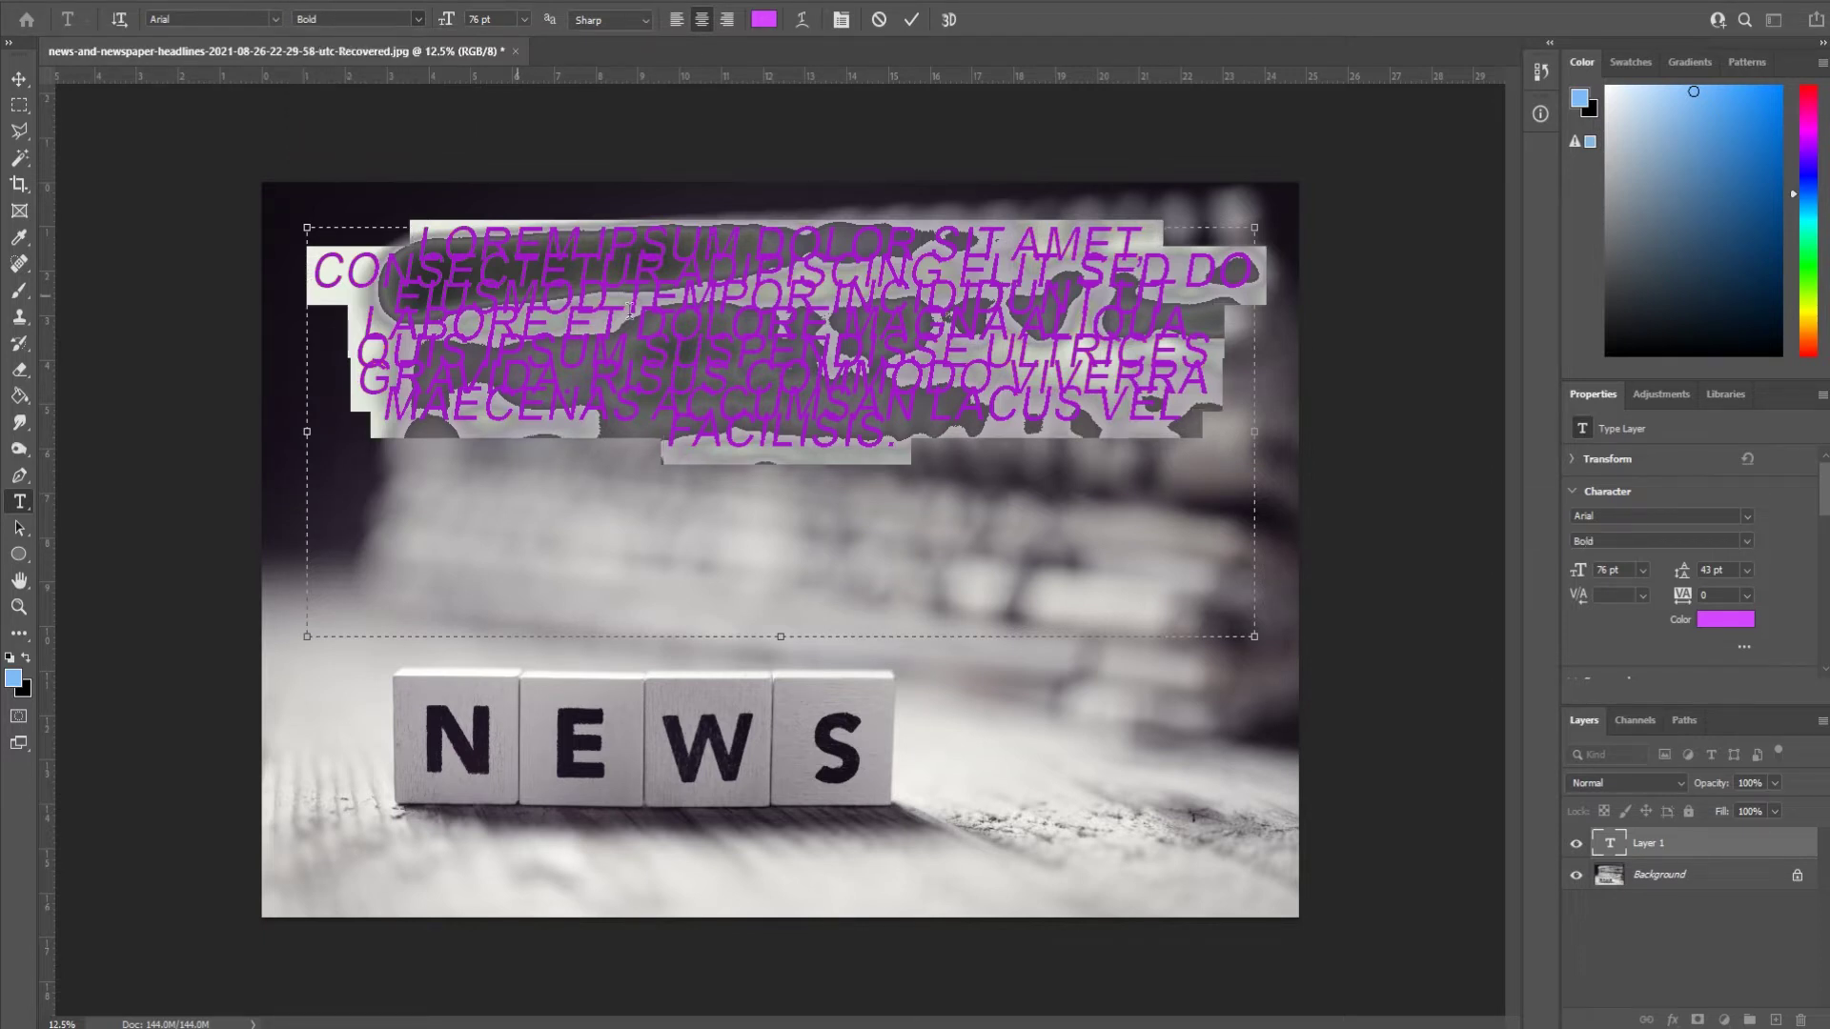
Raise the paragraph's leading from 43 pt to 83 pt in the Character options
key(ctrl+a)
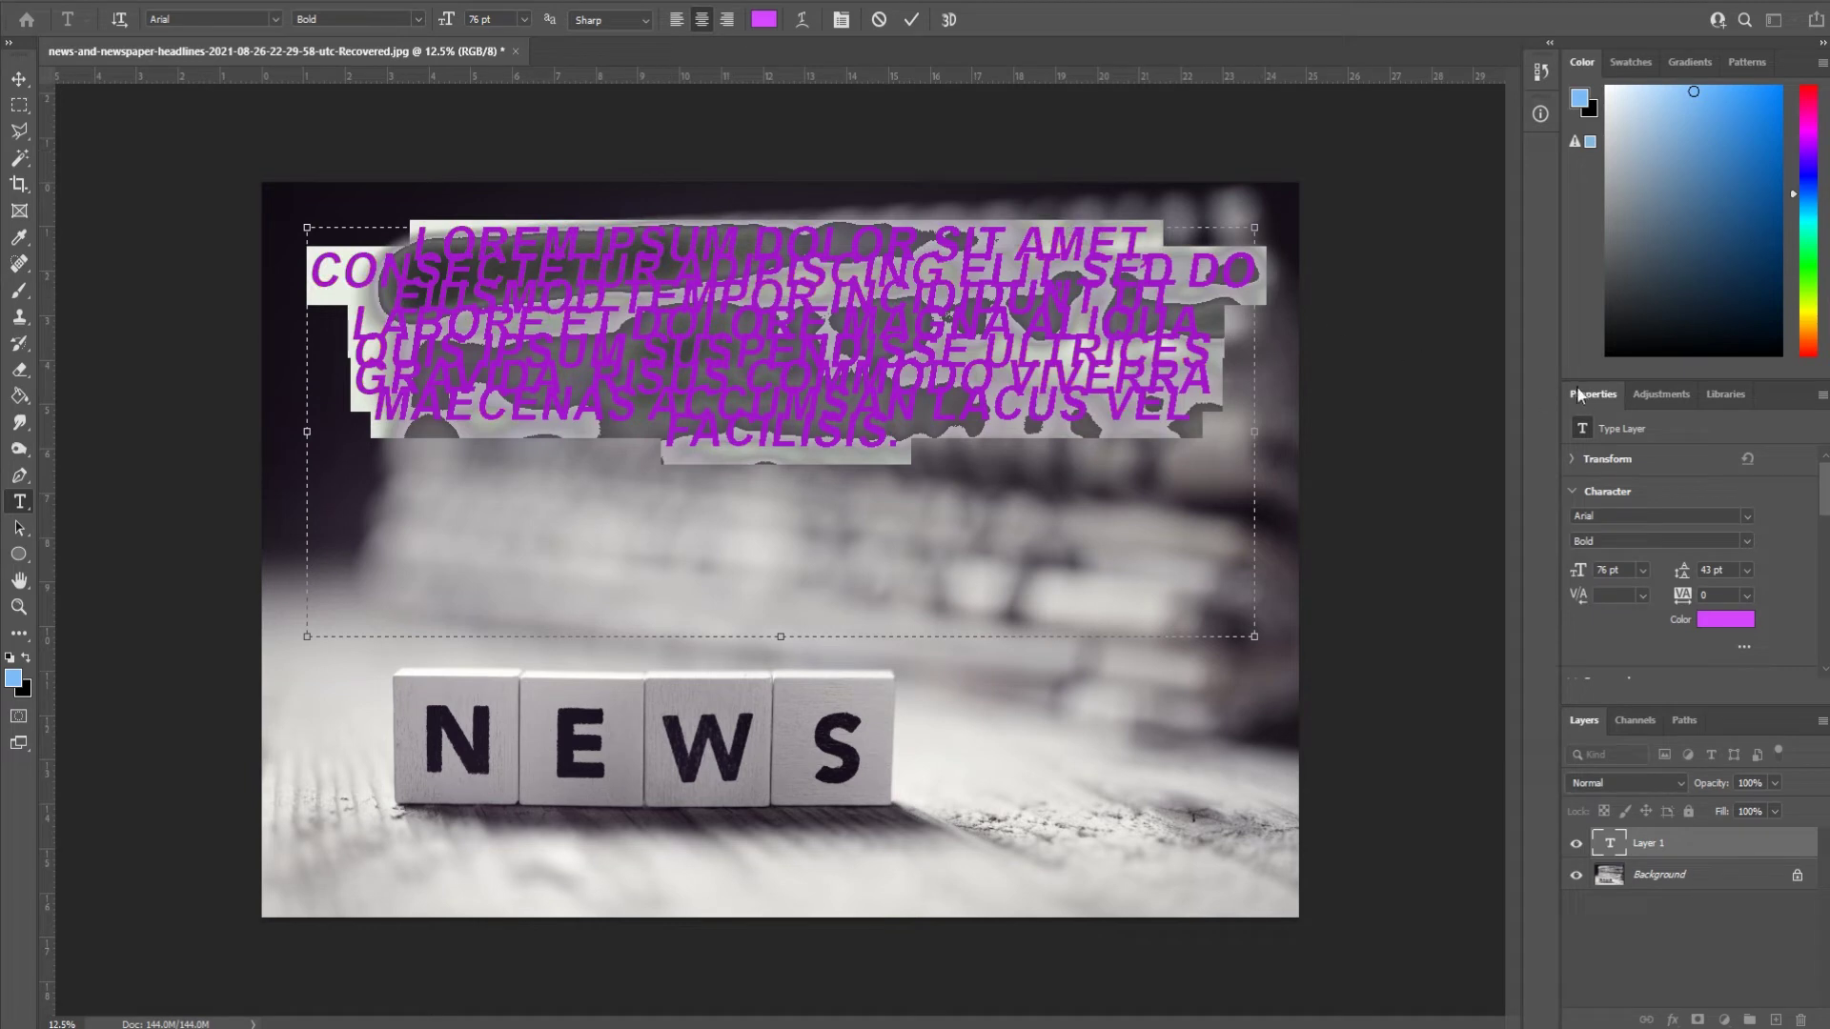
scroll(1794, 553, down, 1)
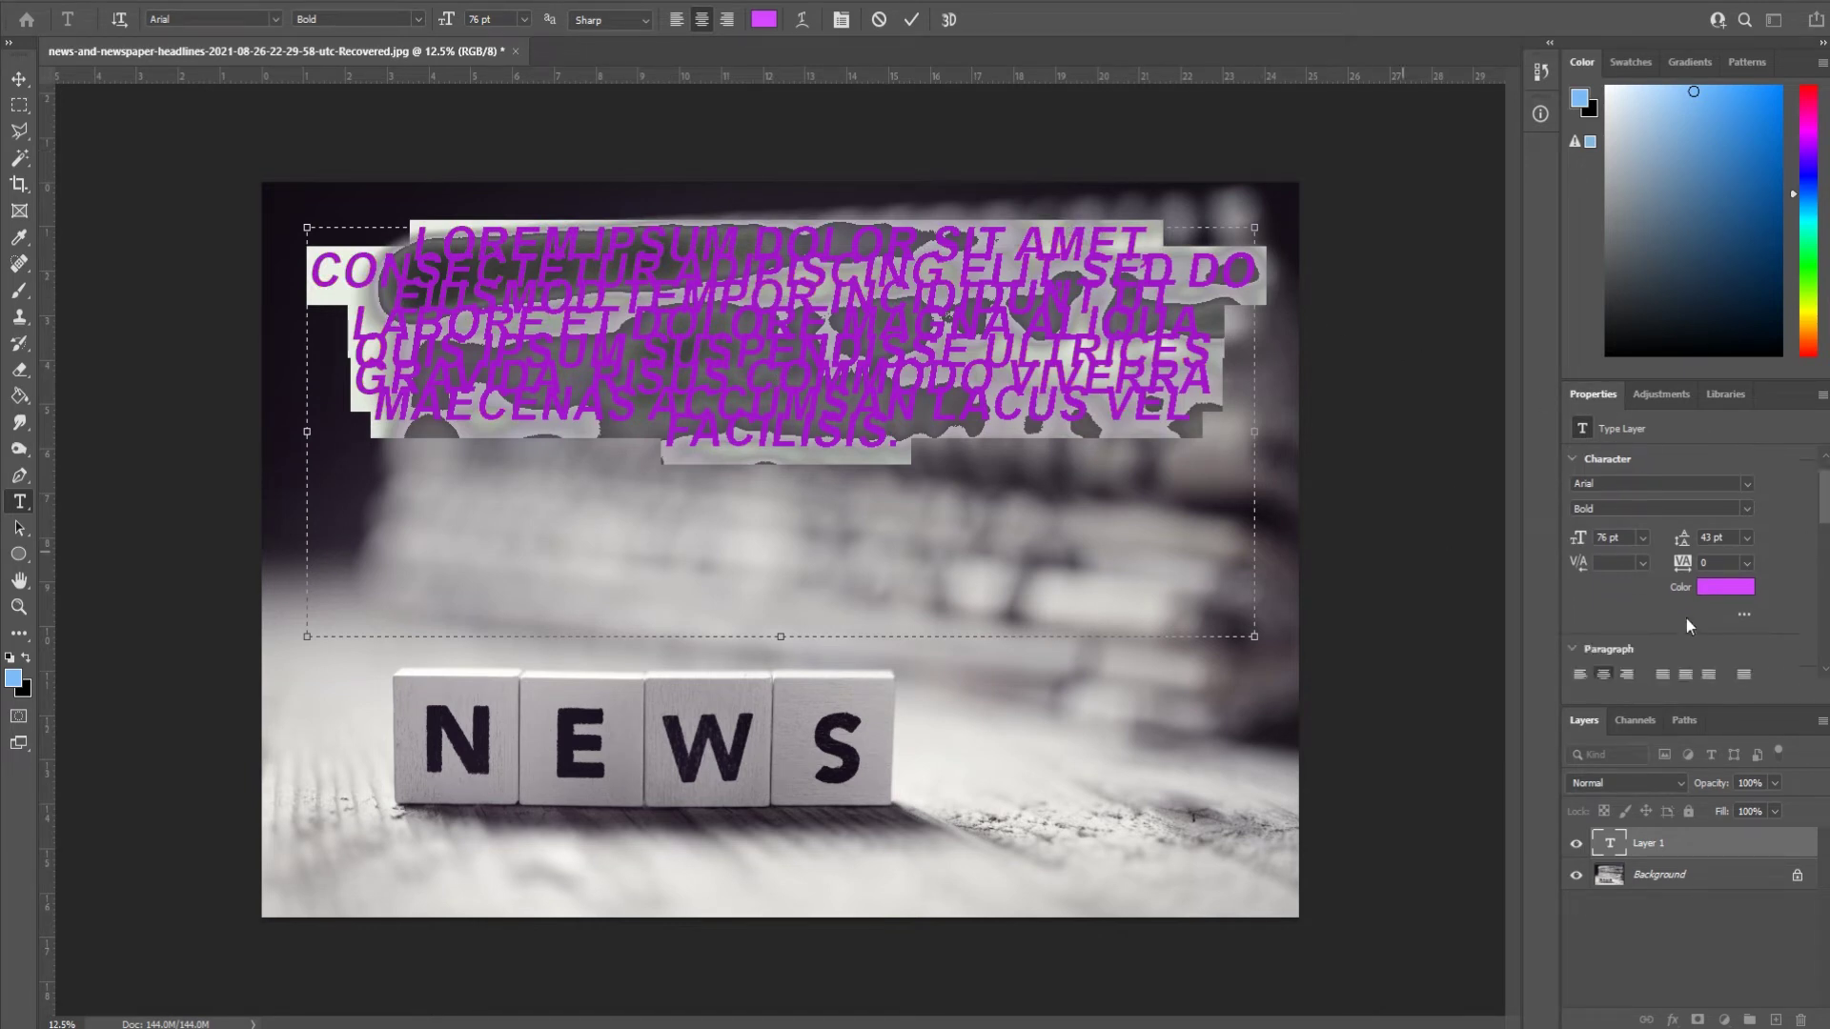
click(1744, 616)
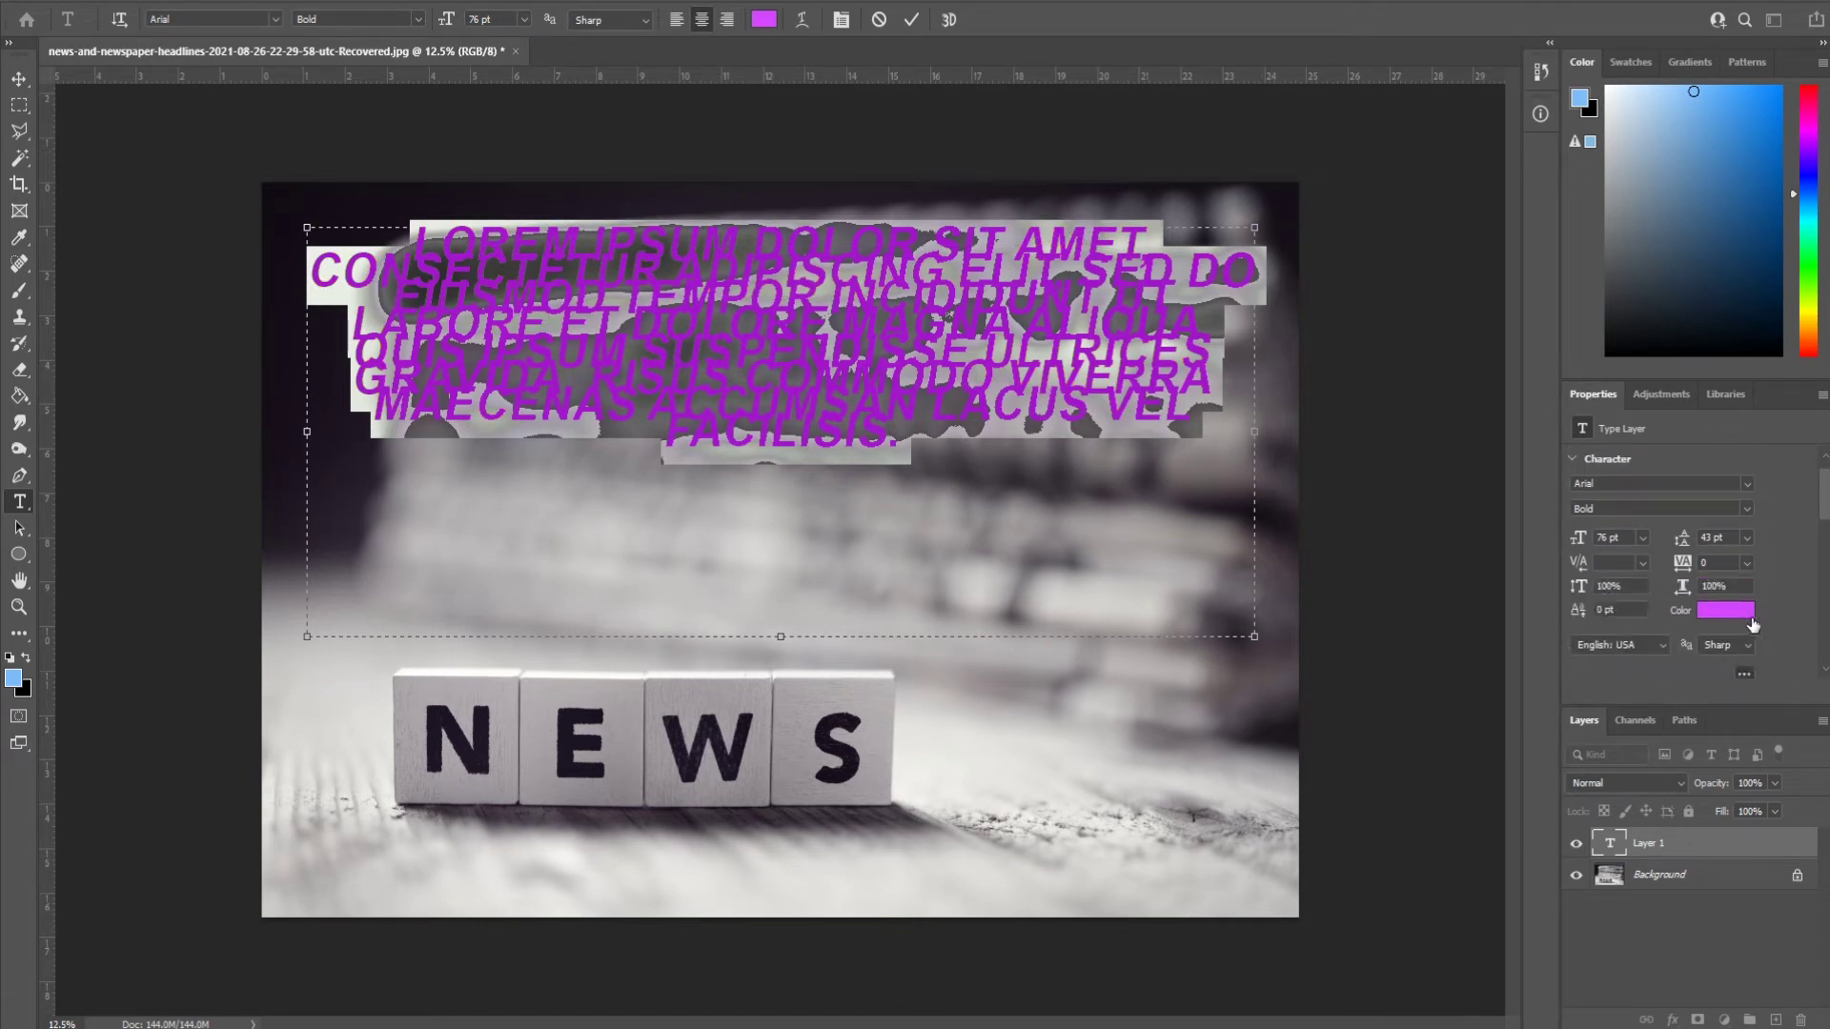
scroll(1759, 562, up, 3)
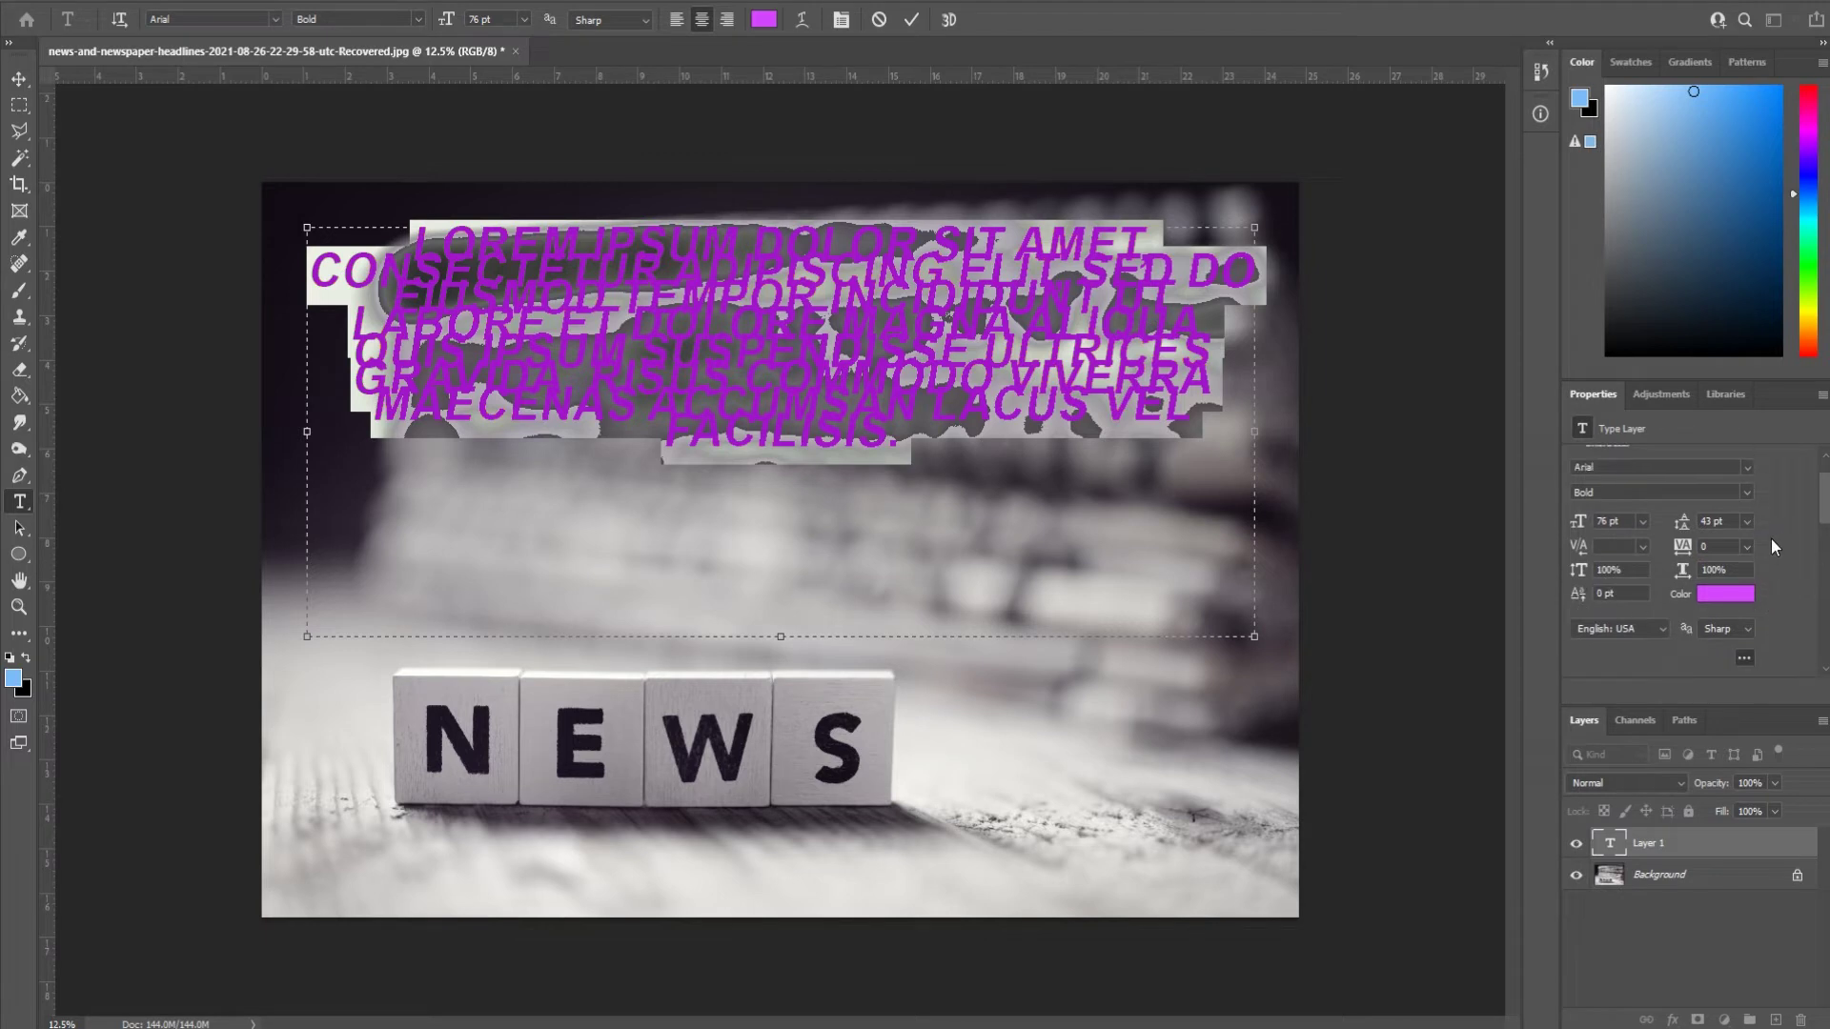
scroll(1778, 540, down, 1)
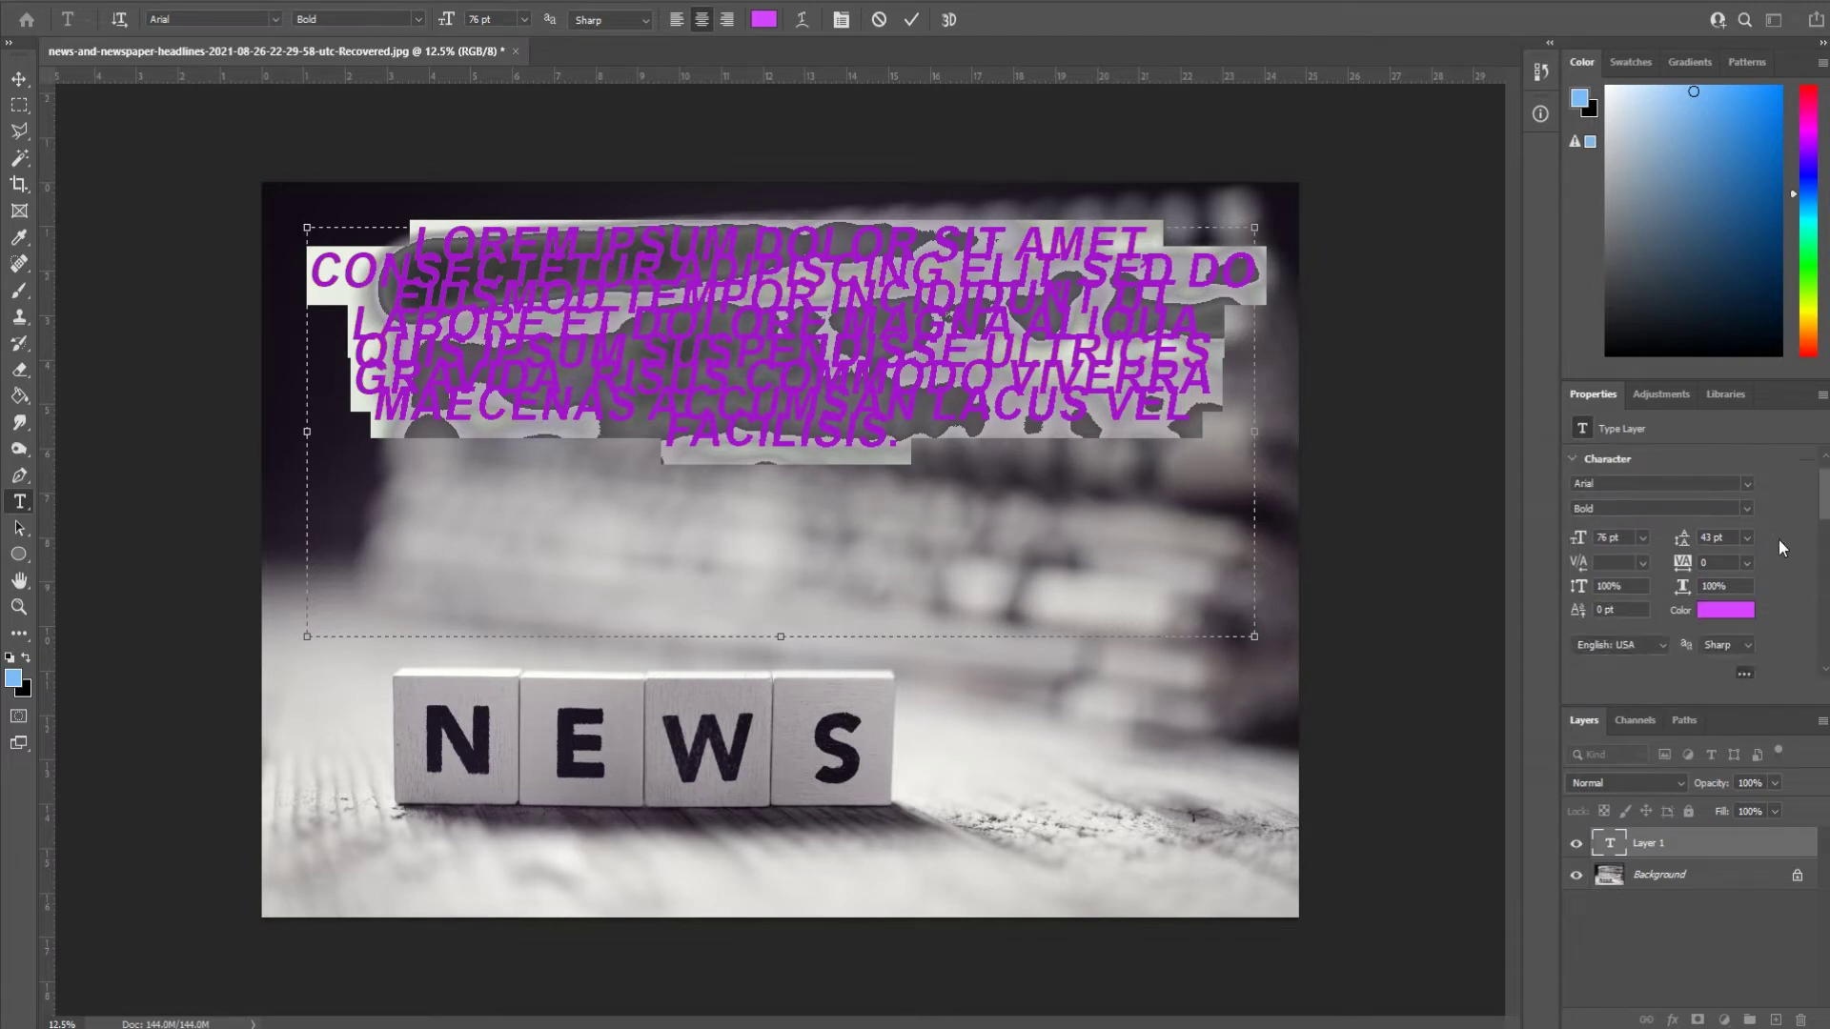
drag(1683, 551, 1720, 538)
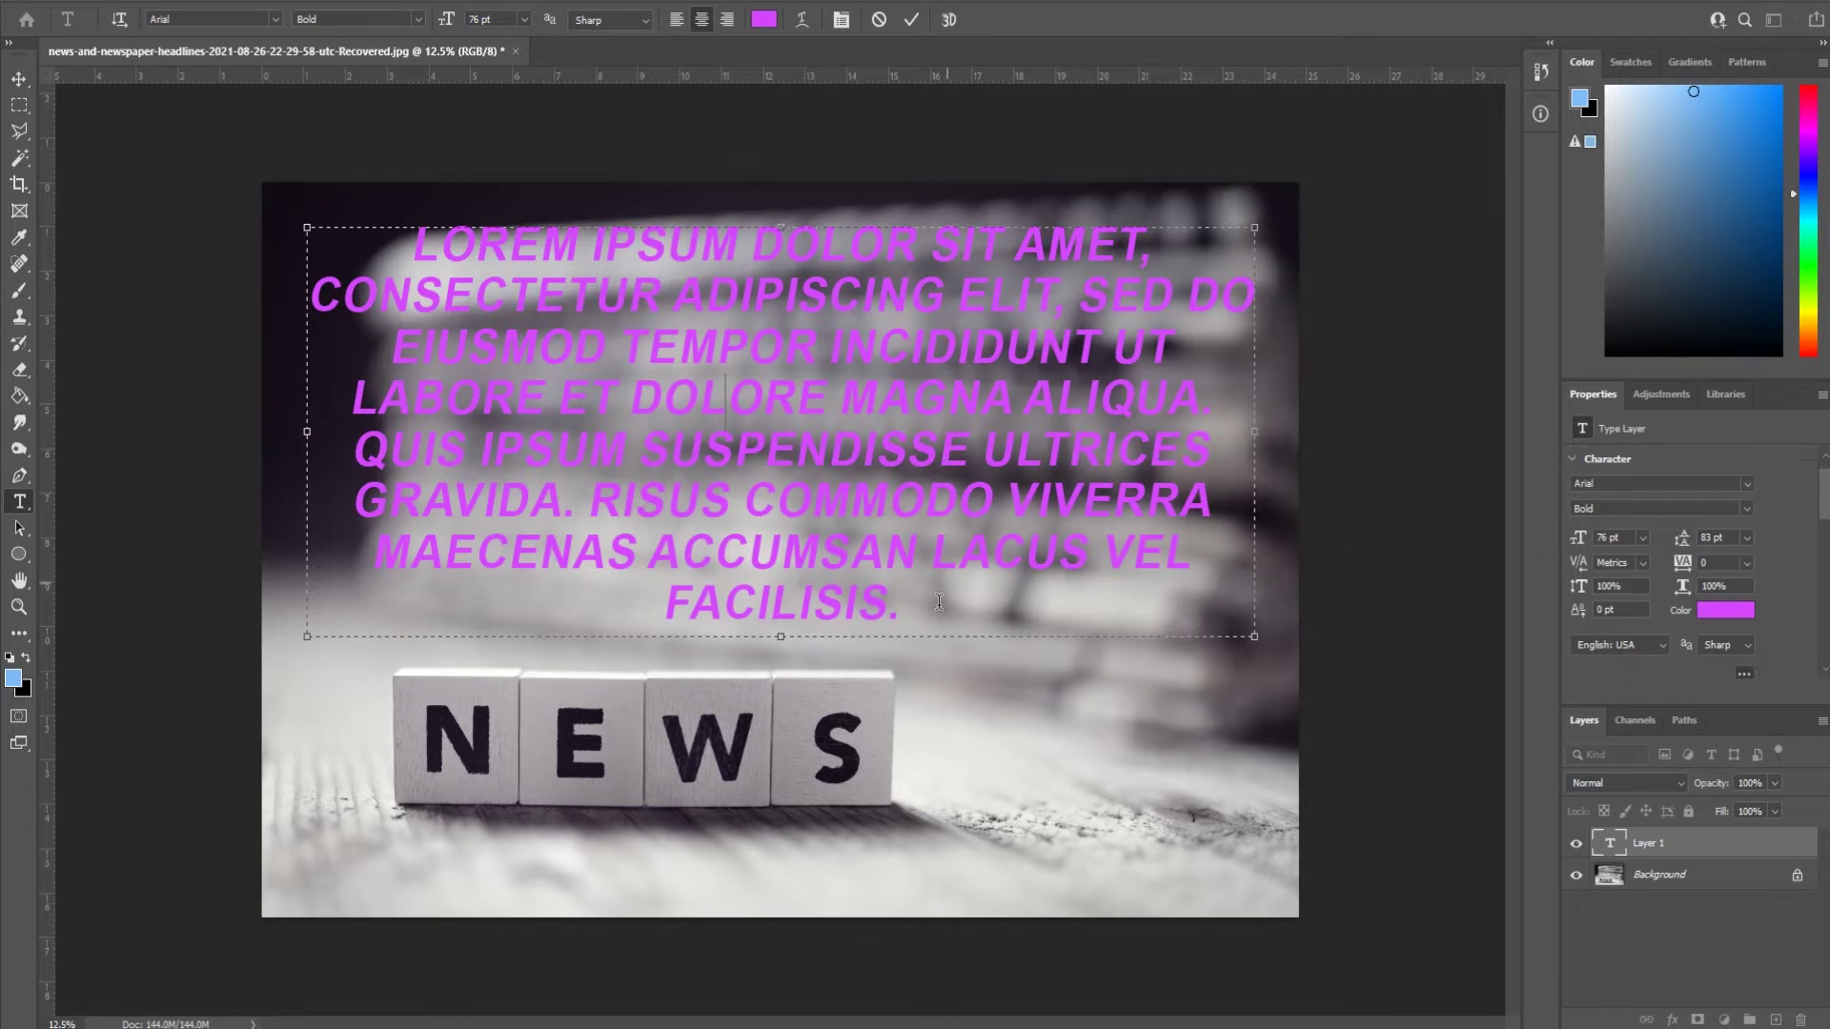
drag(938, 601, 263, 255)
Select the paragraph text and change its colour to black
click(825, 396)
drag(905, 602, 372, 309)
click(901, 606)
drag(902, 606, 410, 238)
click(763, 19)
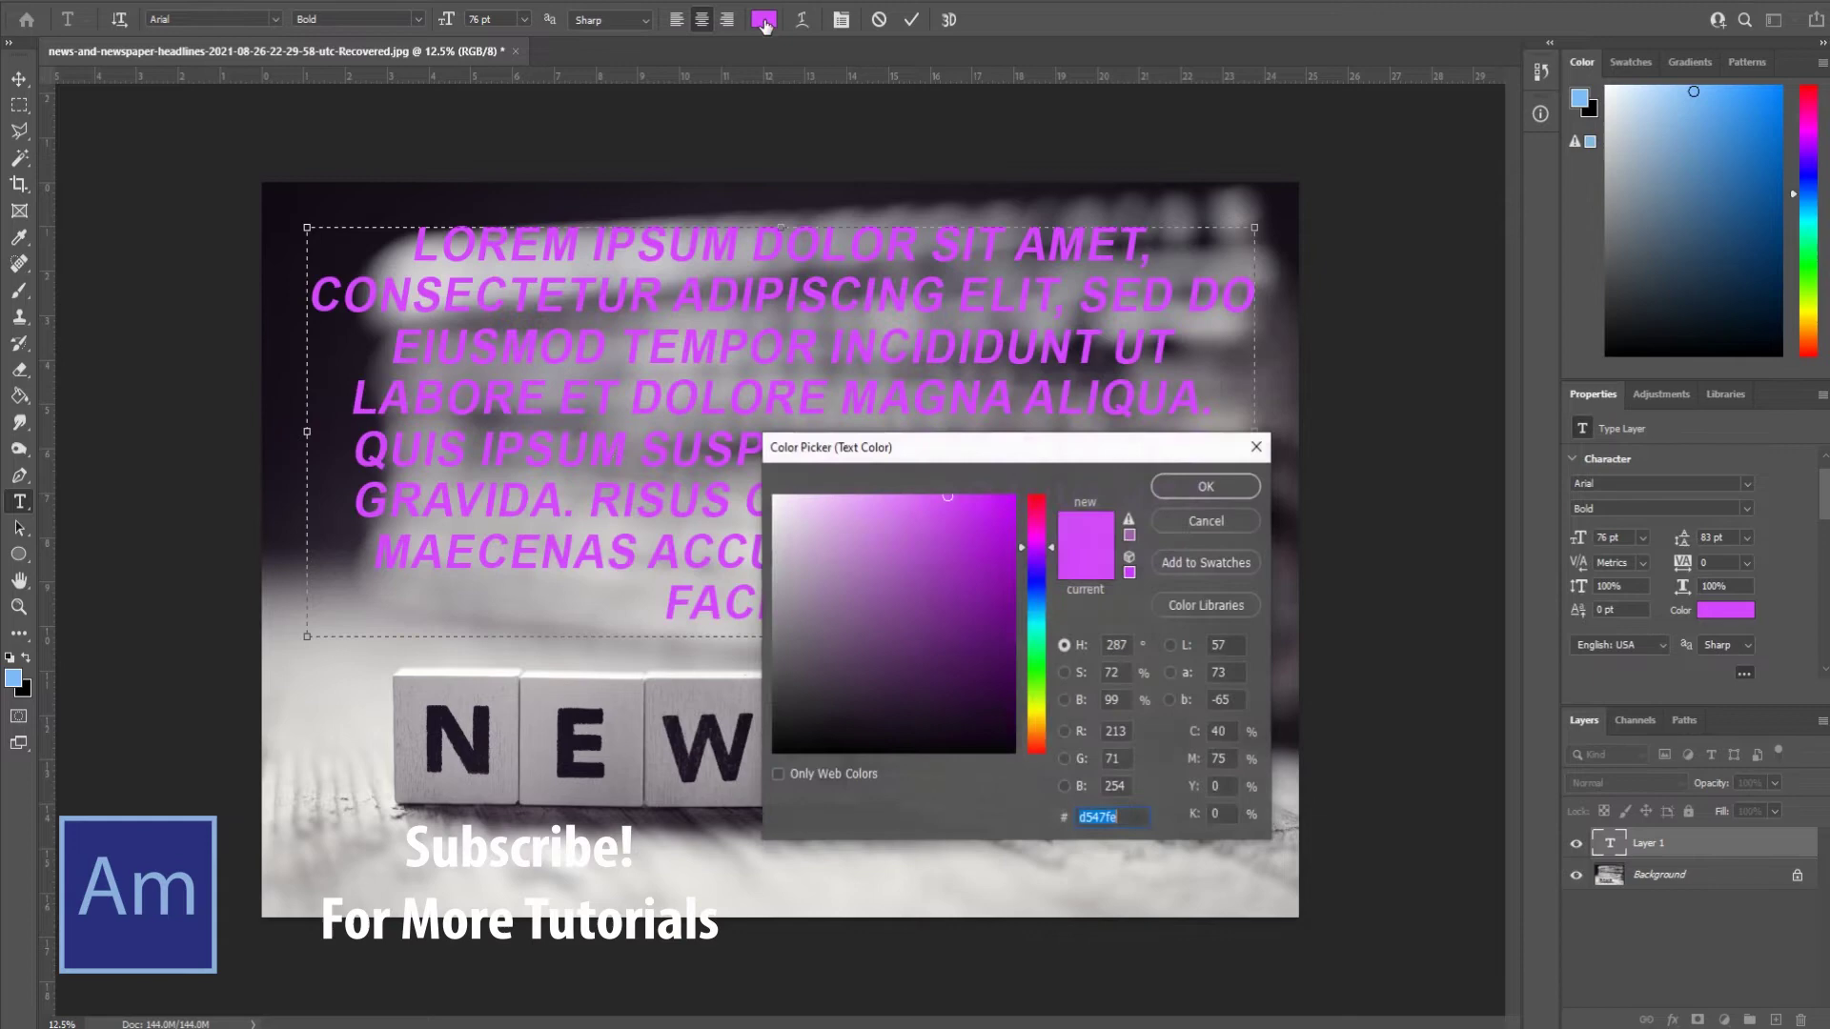
click(829, 751)
click(1206, 486)
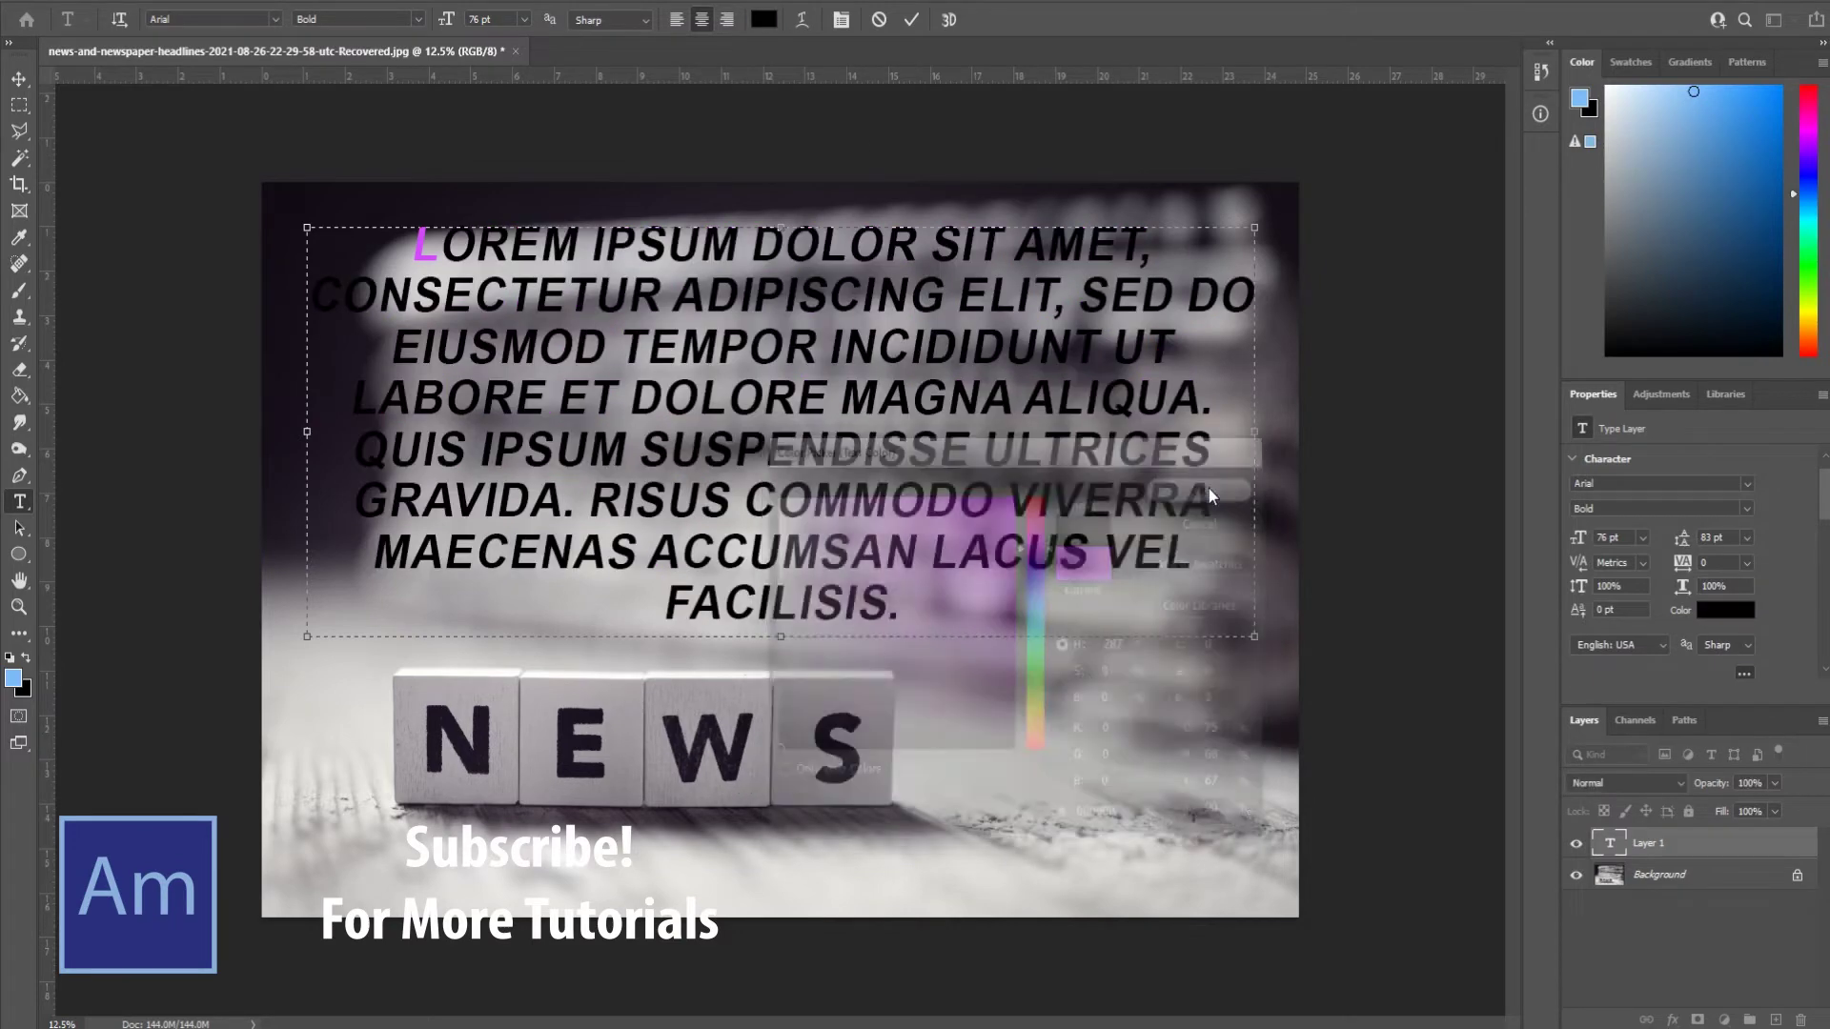
click(446, 250)
Select all text in the layer and apply black to the whole paragraph
click(772, 379)
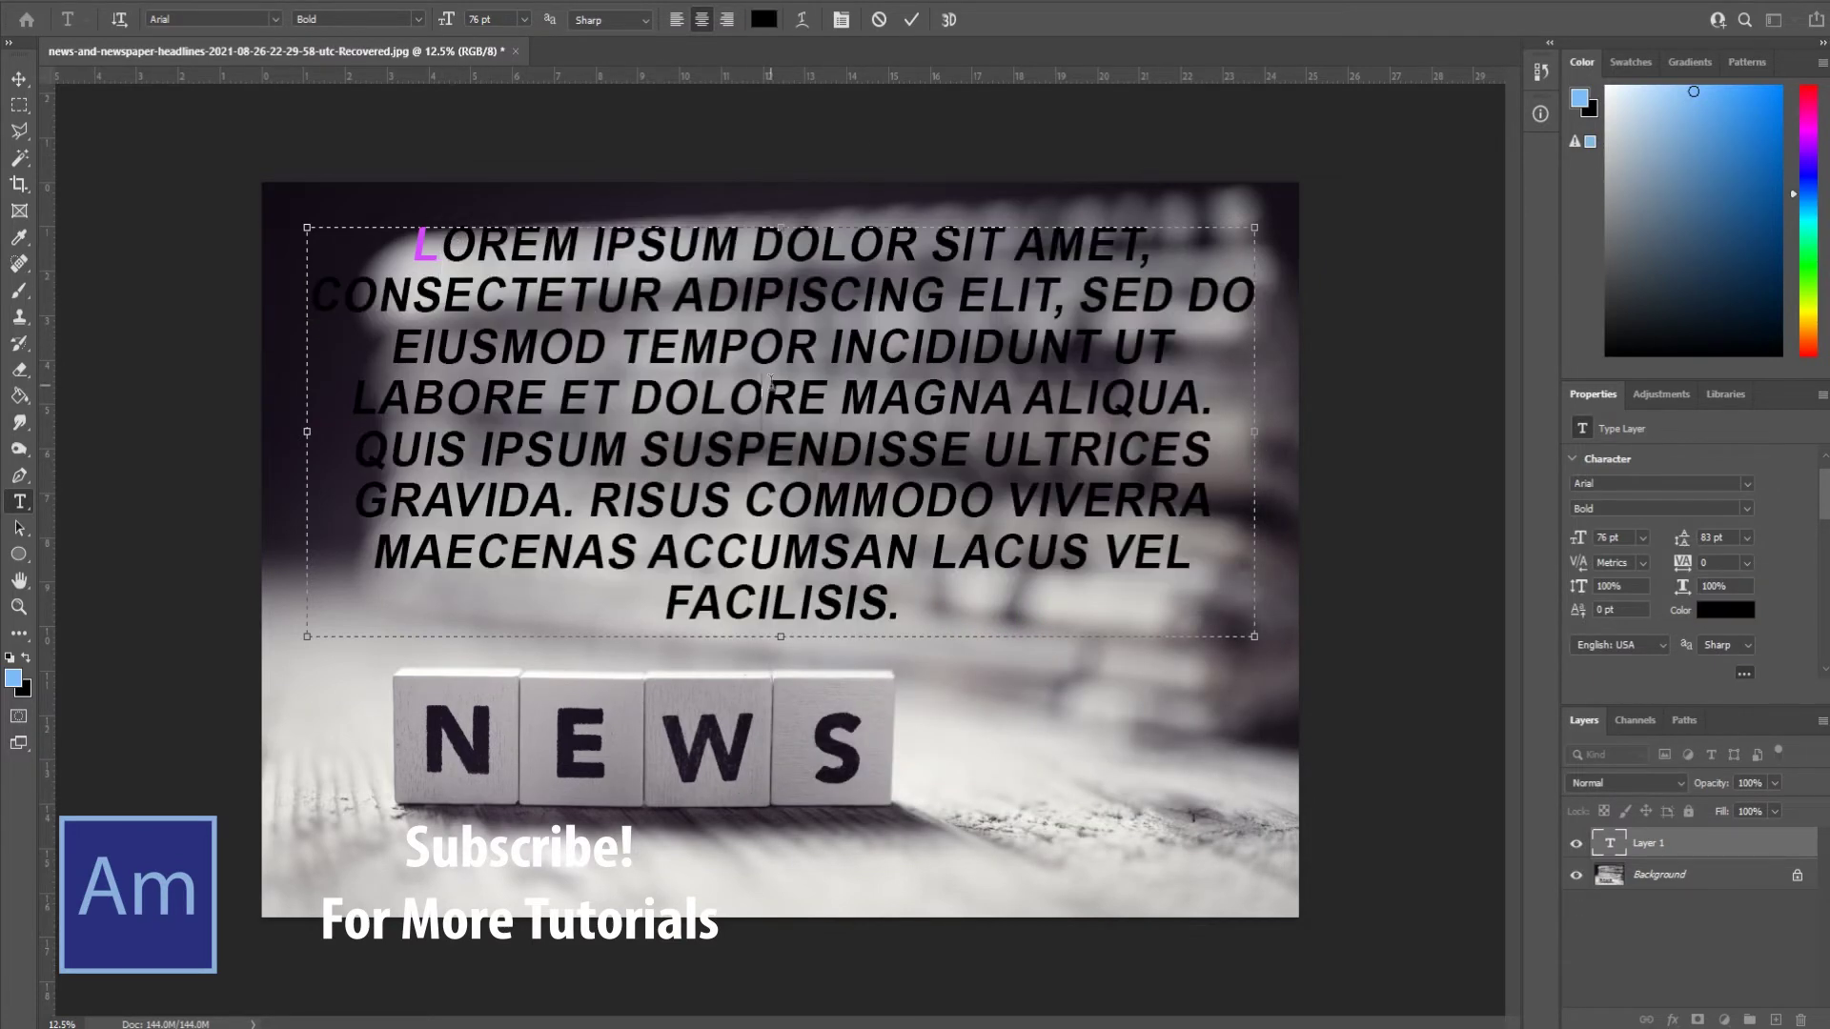
key(ctrl+a)
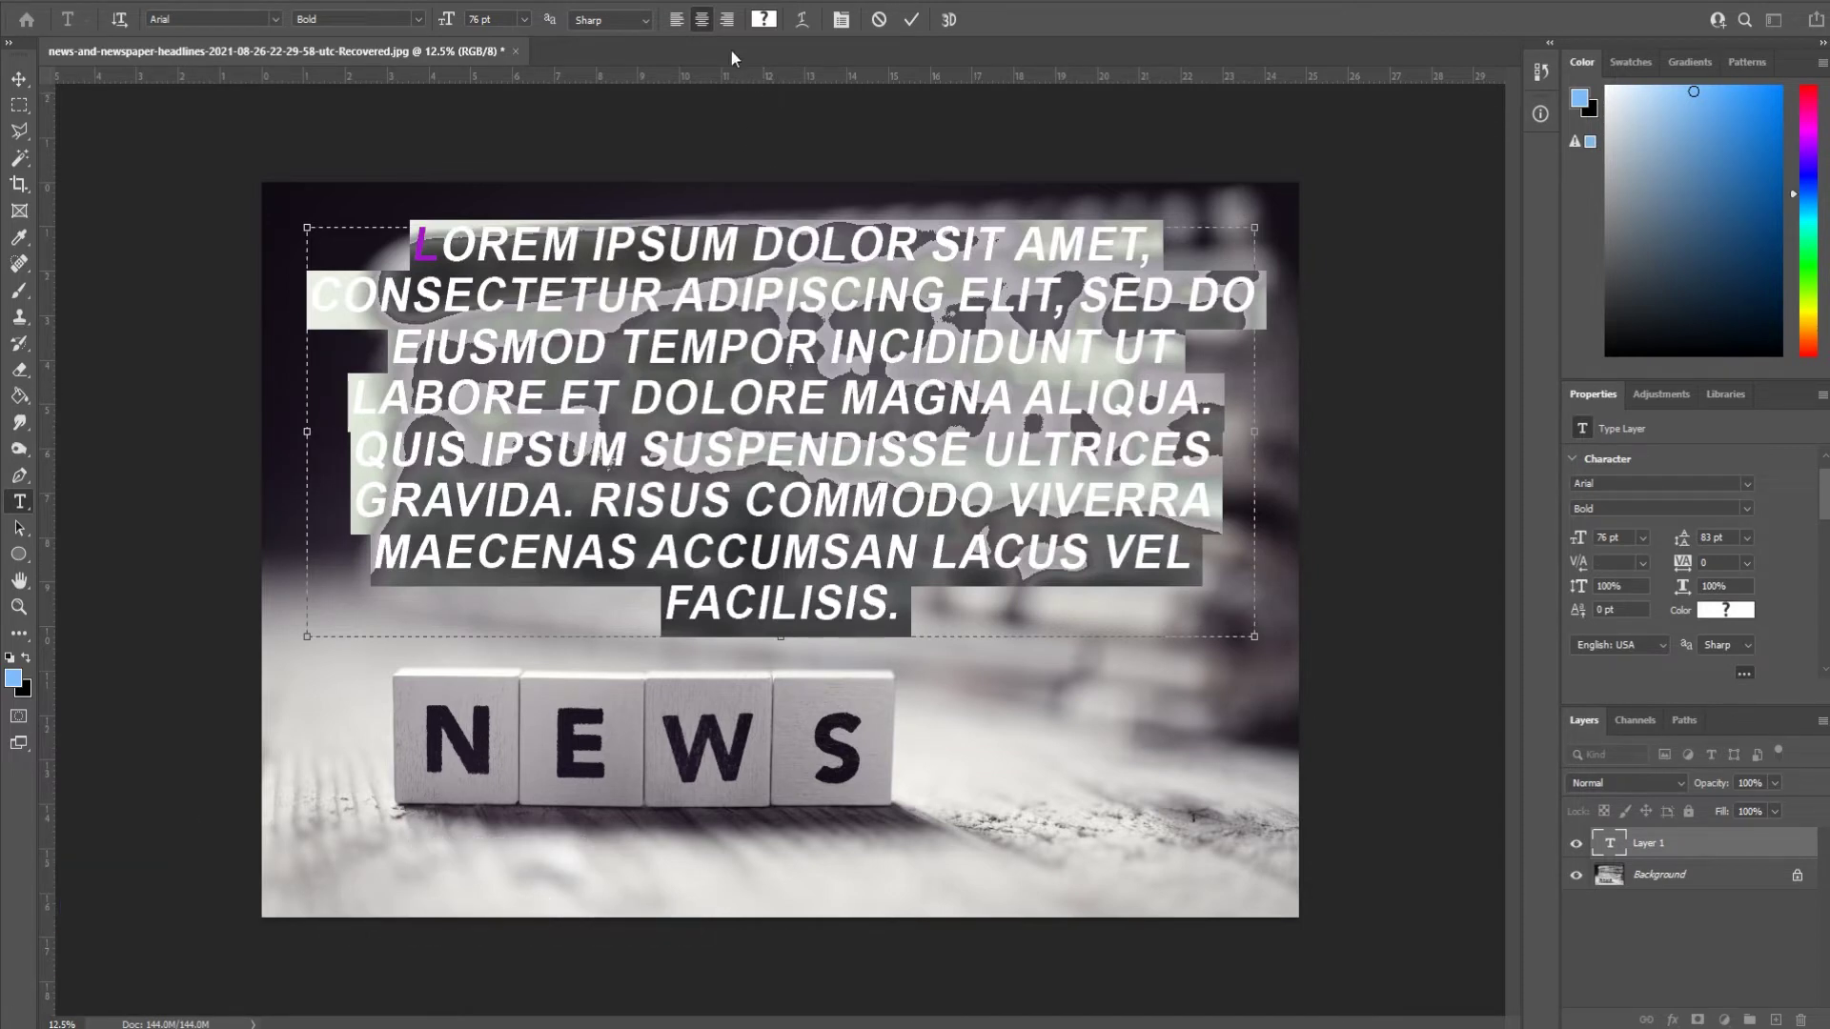
click(760, 25)
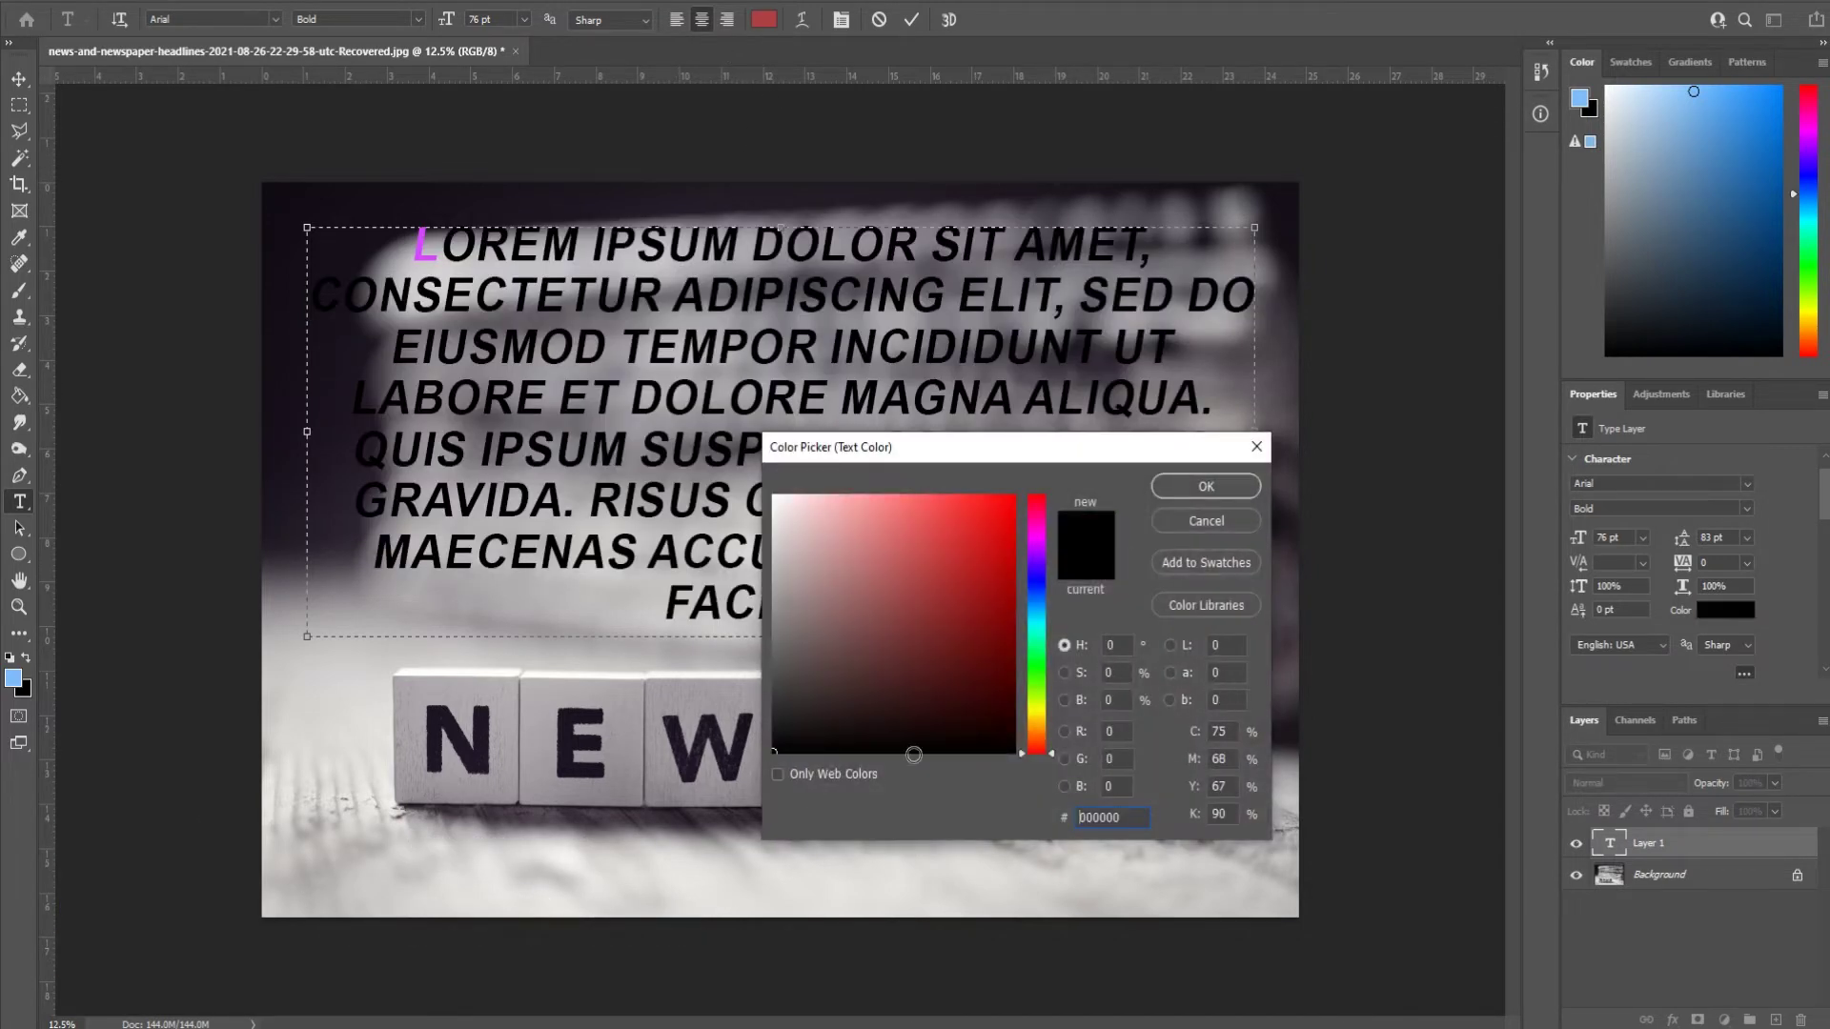
click(1233, 491)
click(828, 462)
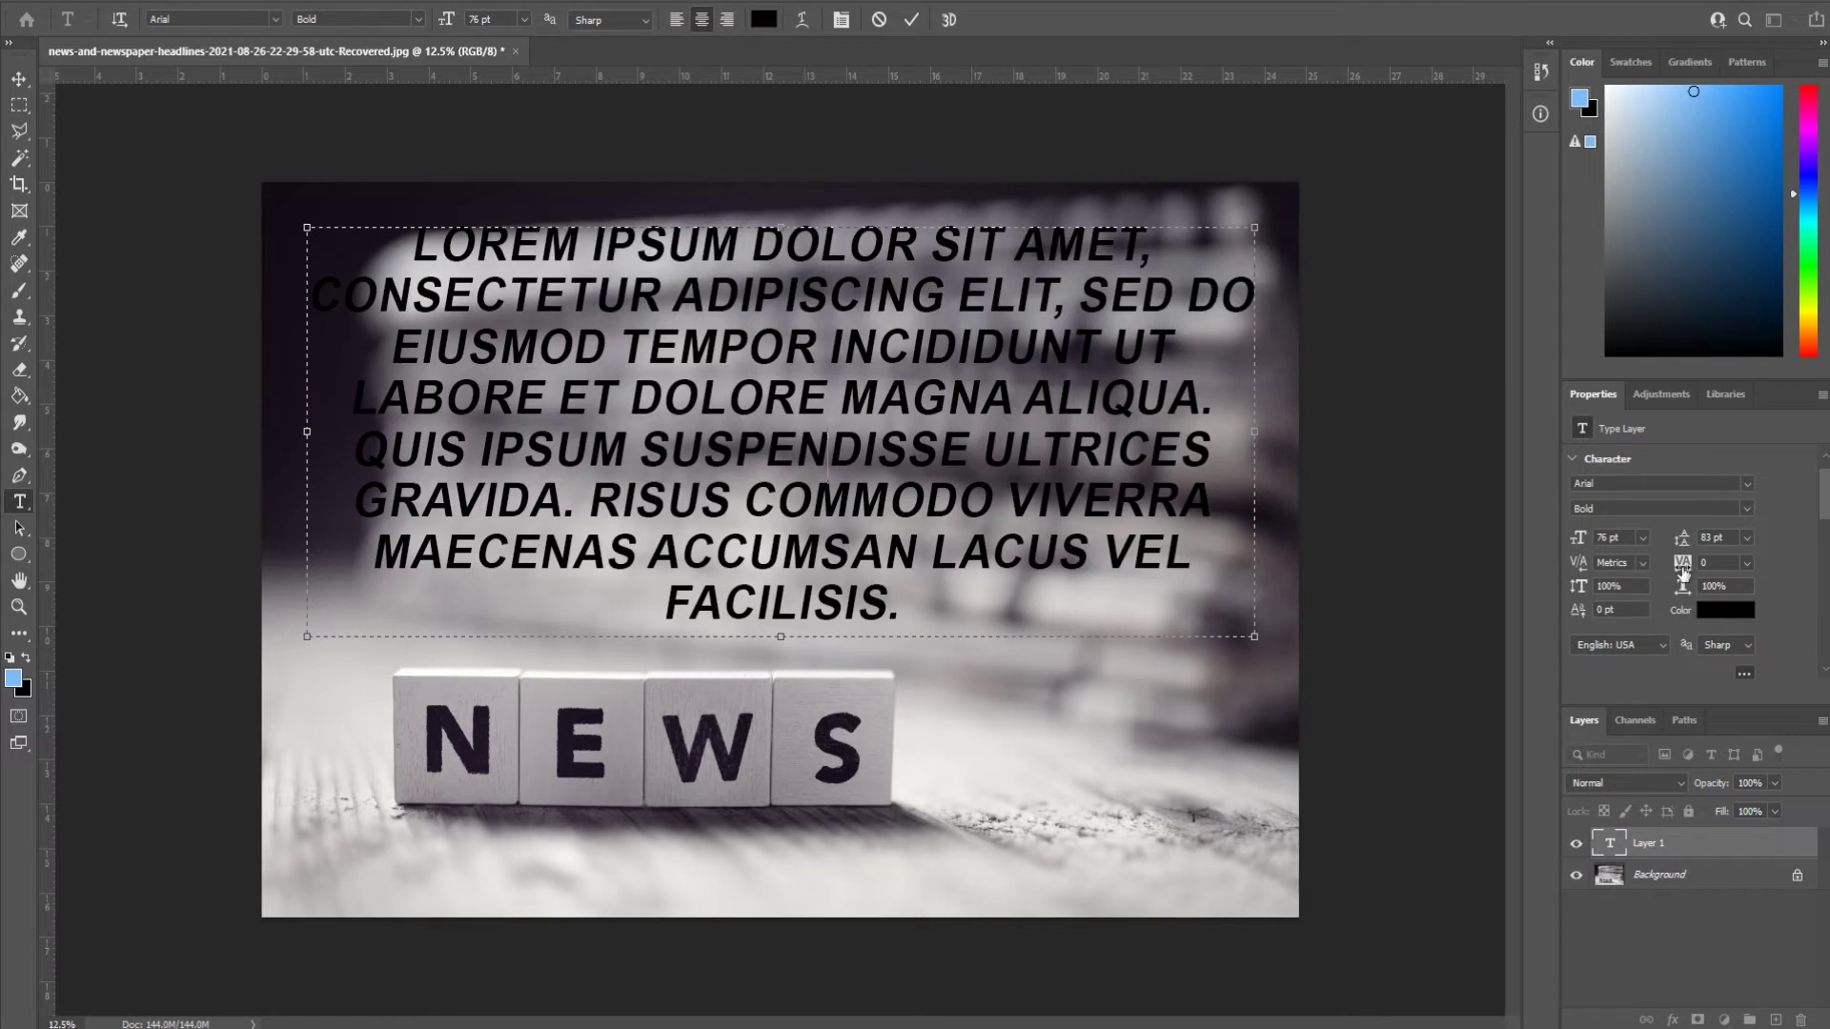
Try tracking and scaling changes on FACILISIS., undo them, and reselect the word
double_click(895, 610)
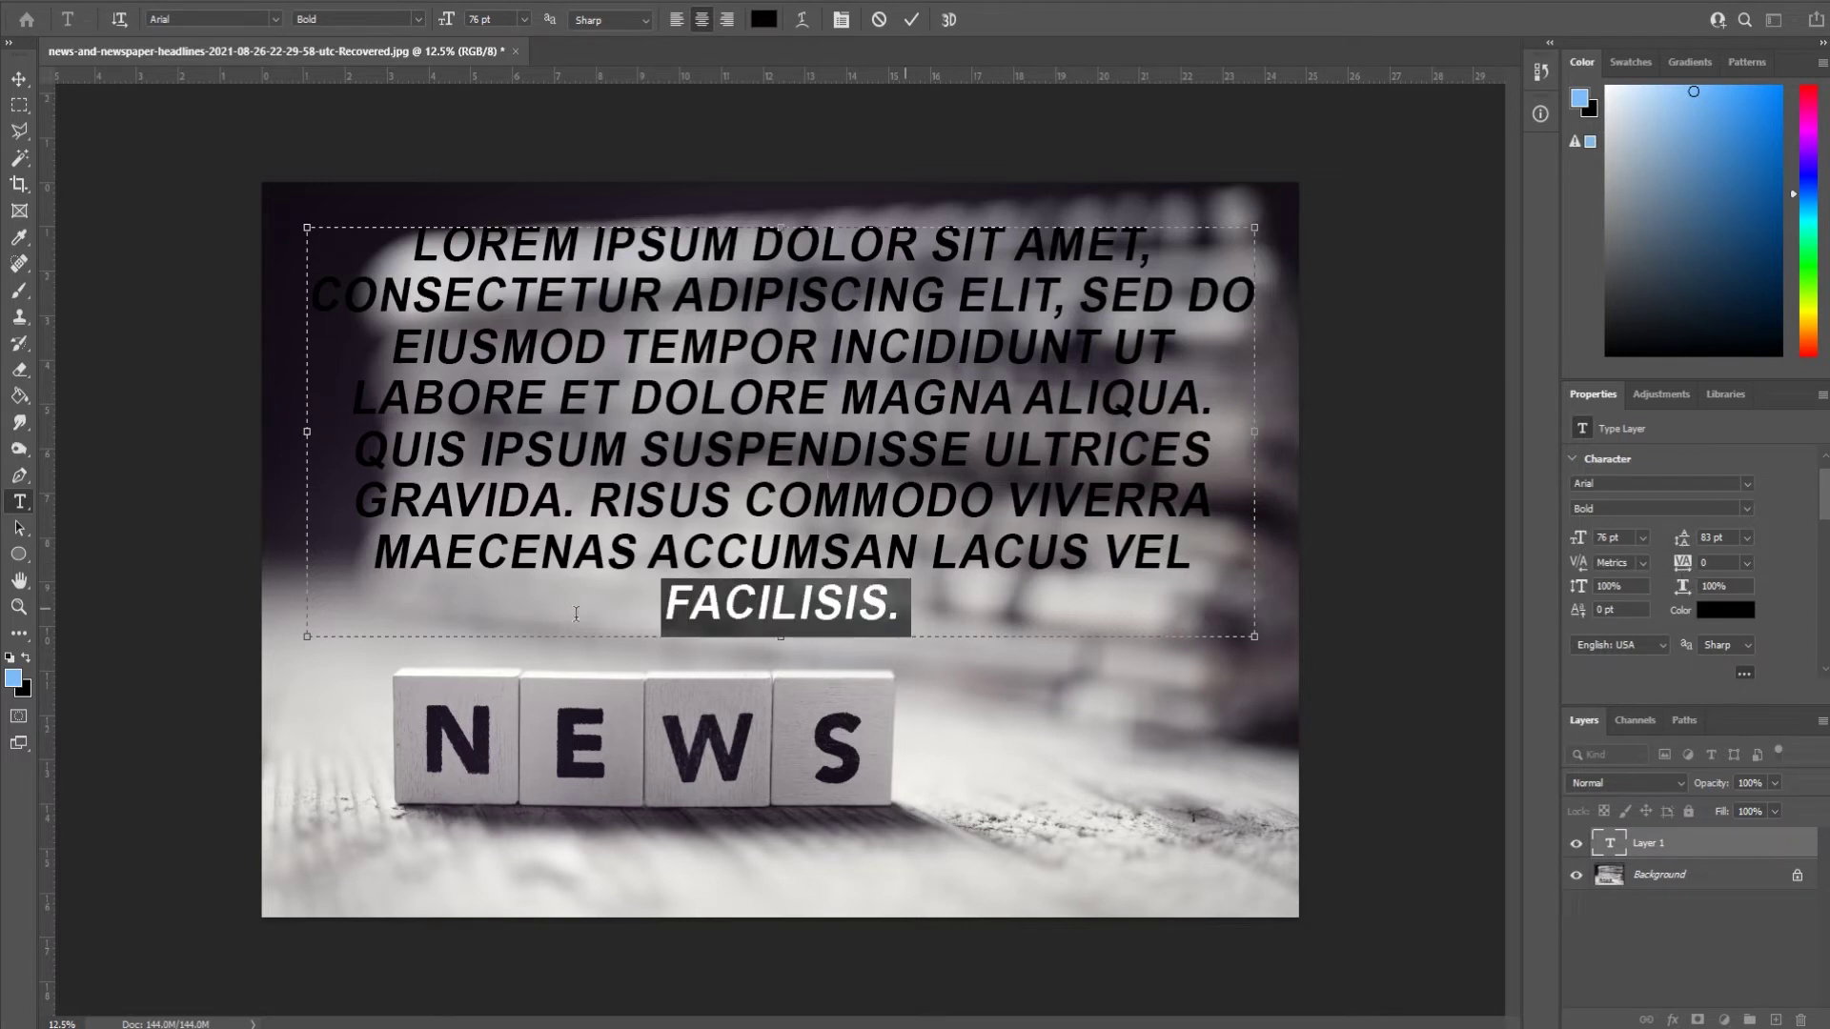
drag(1708, 563, 1721, 563)
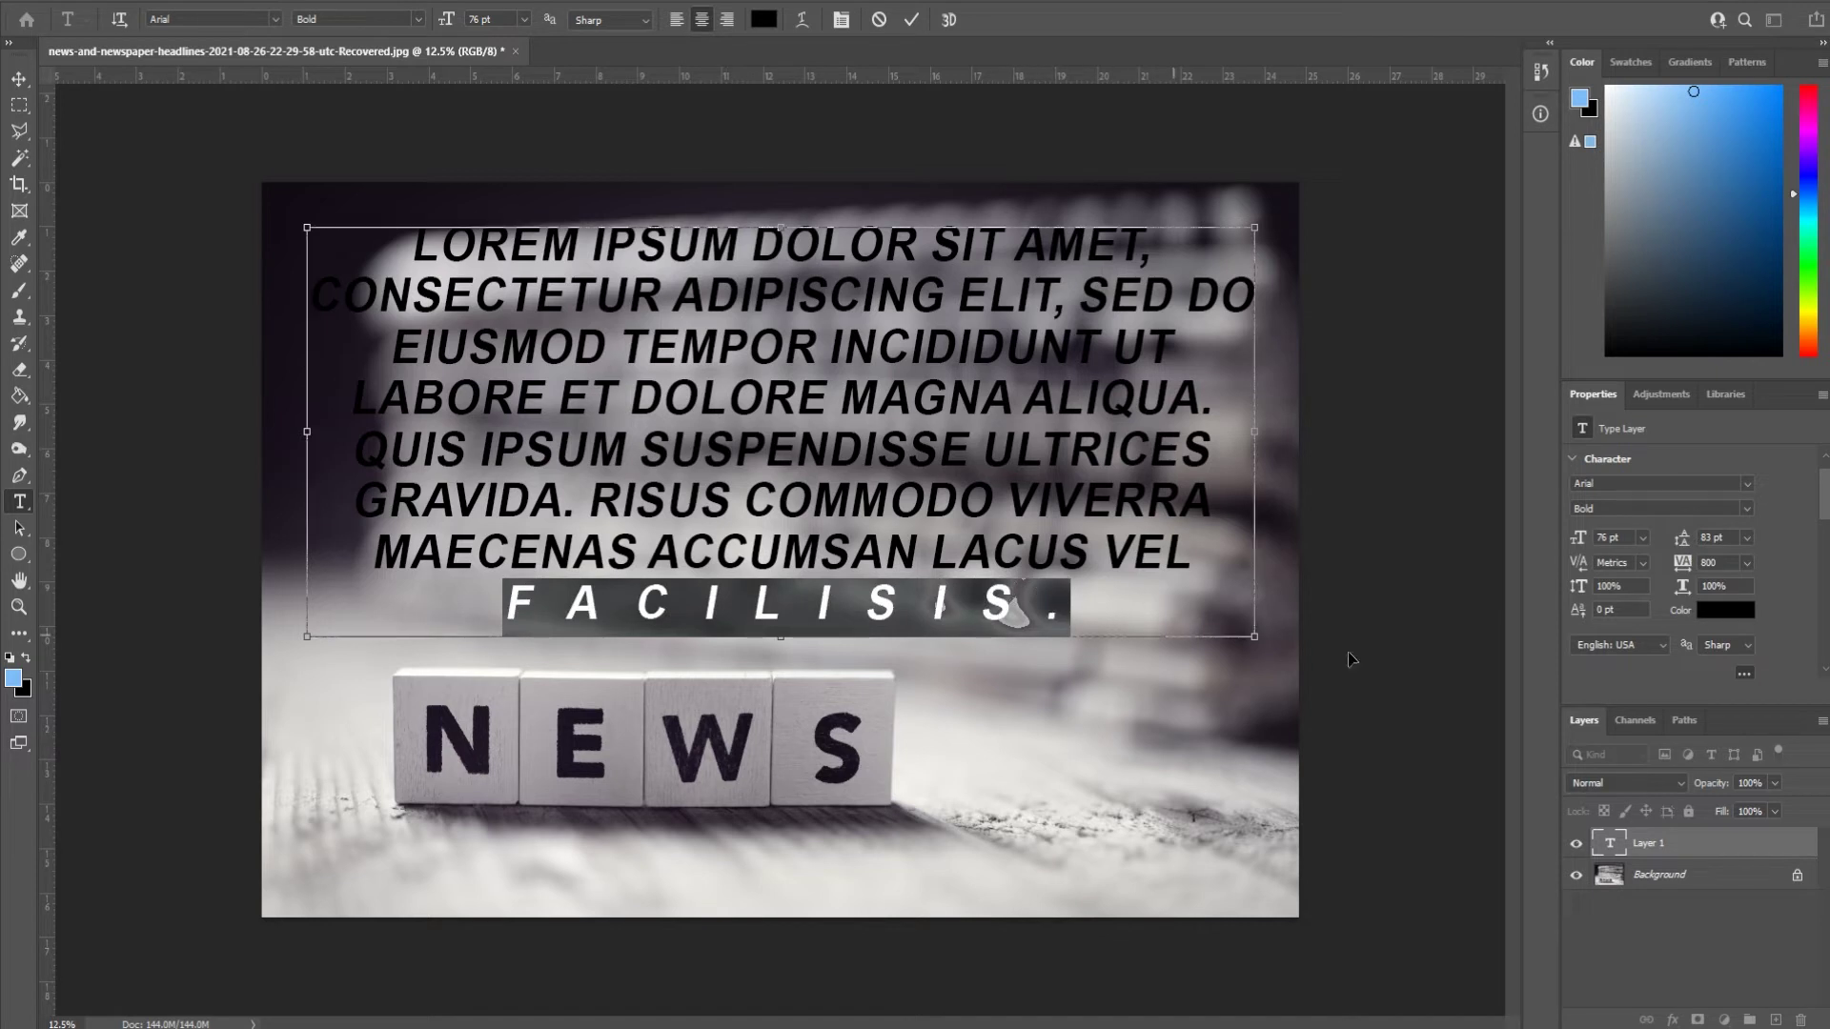
key(ctrl+z)
drag(1585, 591, 1734, 585)
key(ctrl+z)
drag(738, 598, 764, 595)
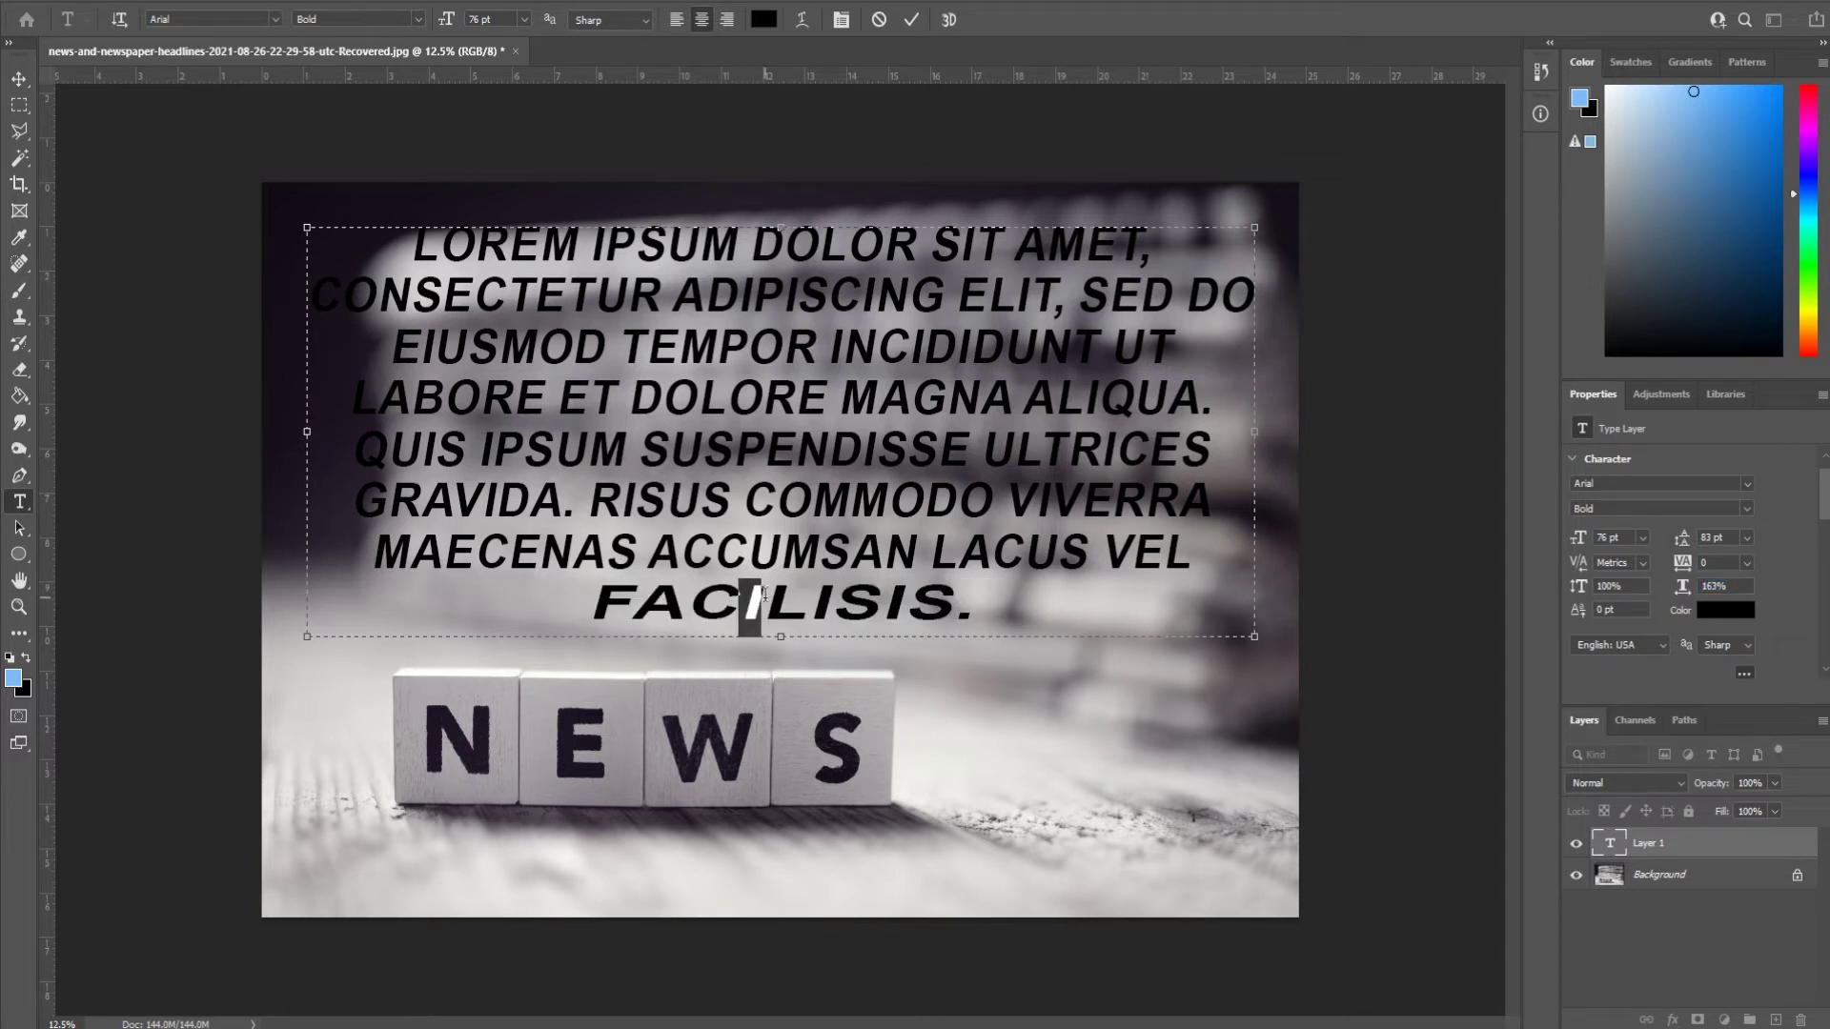
double_click(768, 594)
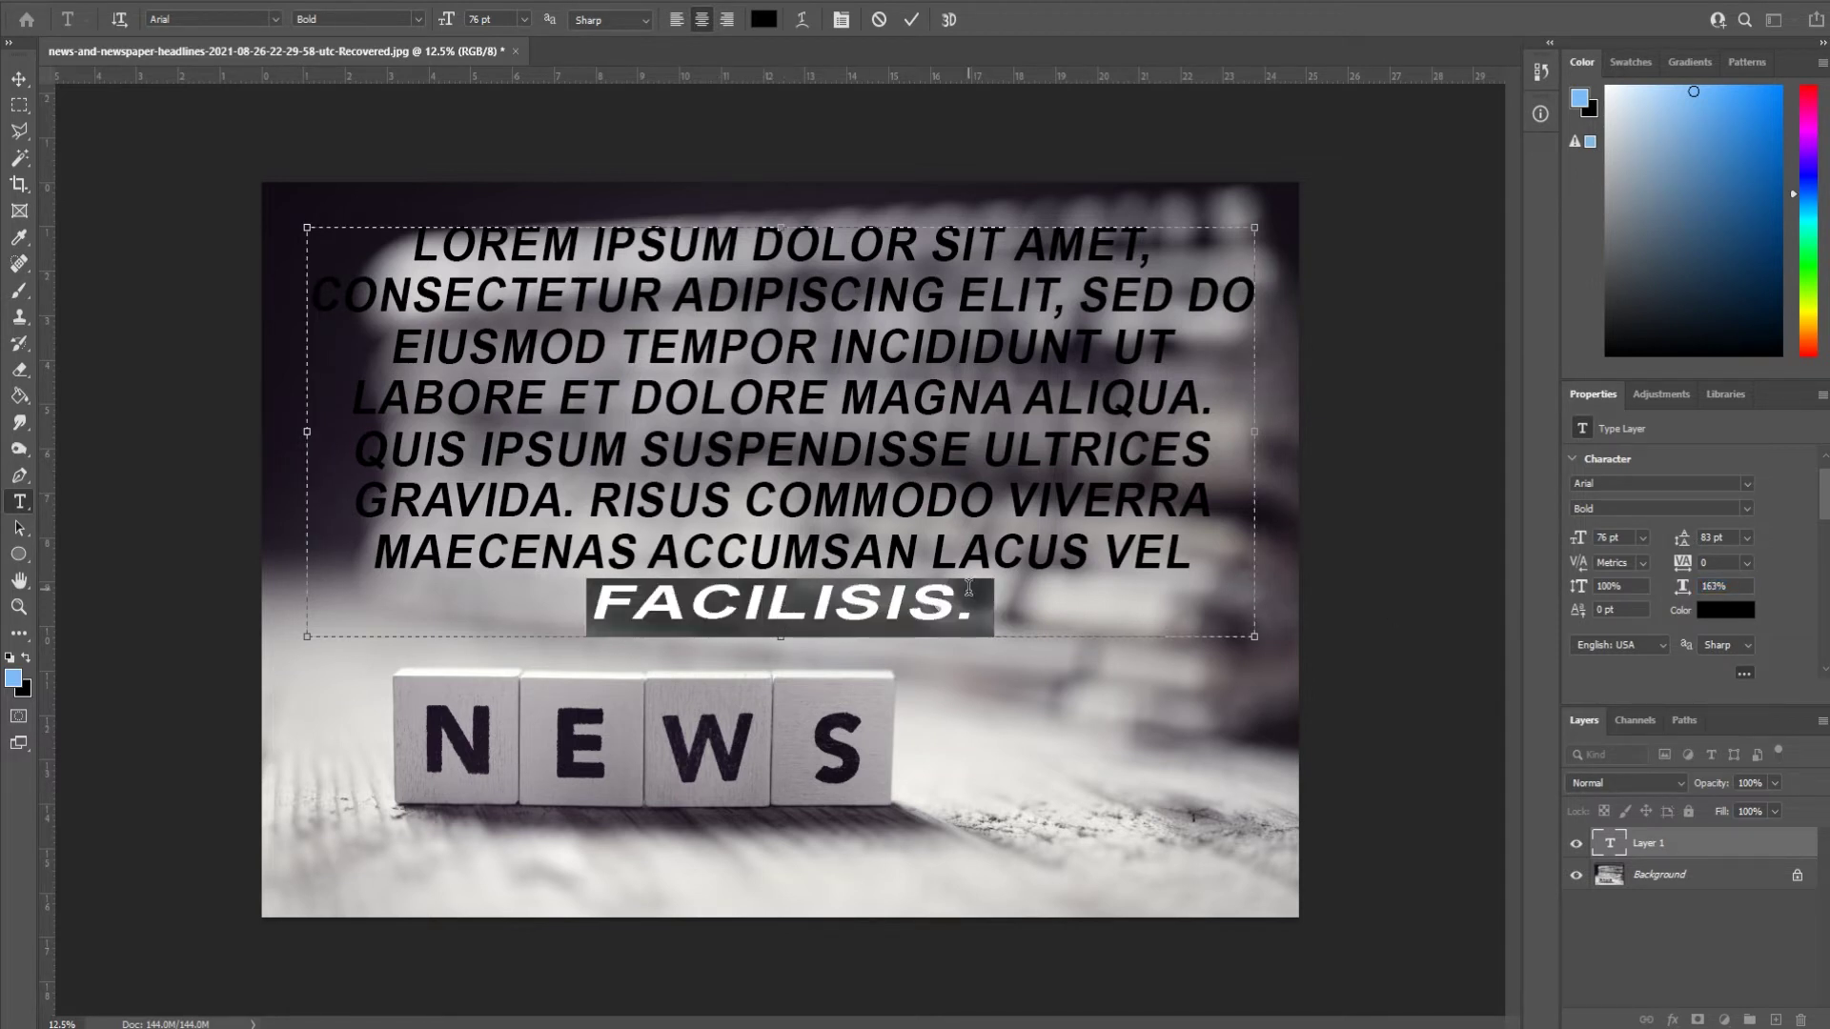
key(ctrl+h)
key(ctrl+h)
click(853, 565)
Raise the letters SIS of FACILISIS. above the line with Baseline Shift
key(Down)
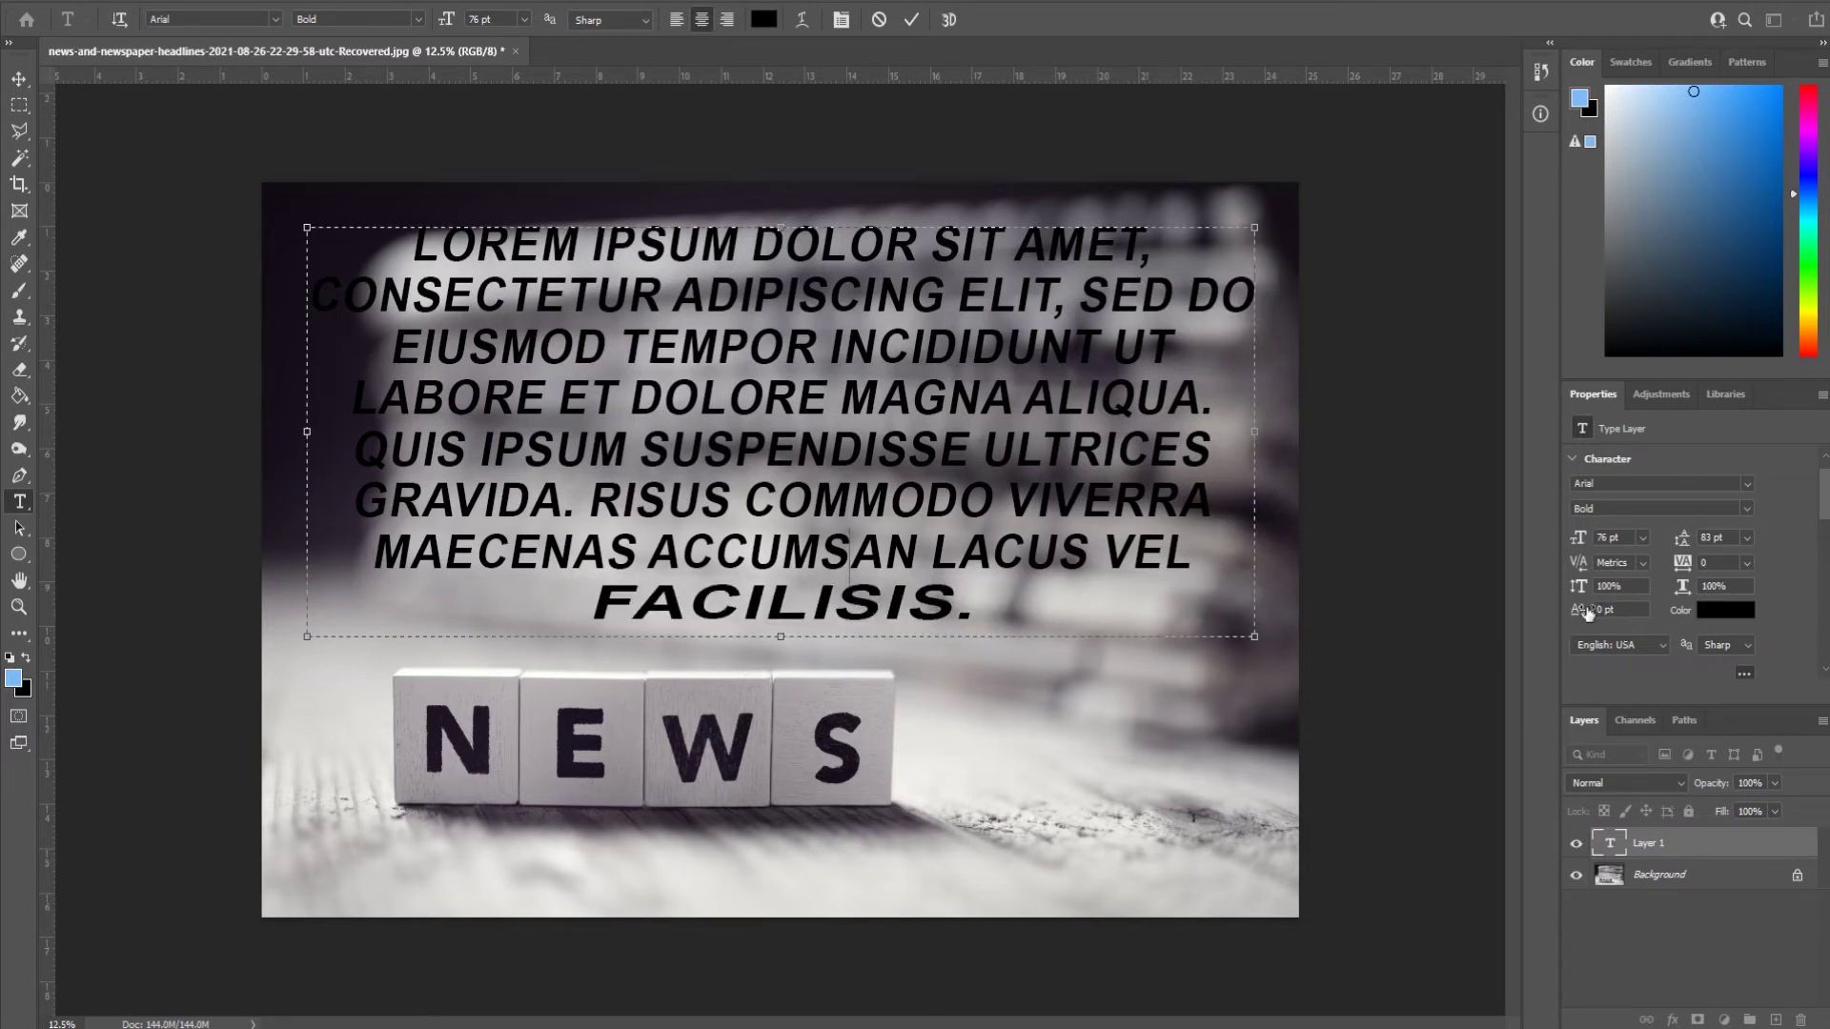
key(Right)
key(Right)
key(Right)
key(shift+Left)
key(shift+Left)
key(shift+Left)
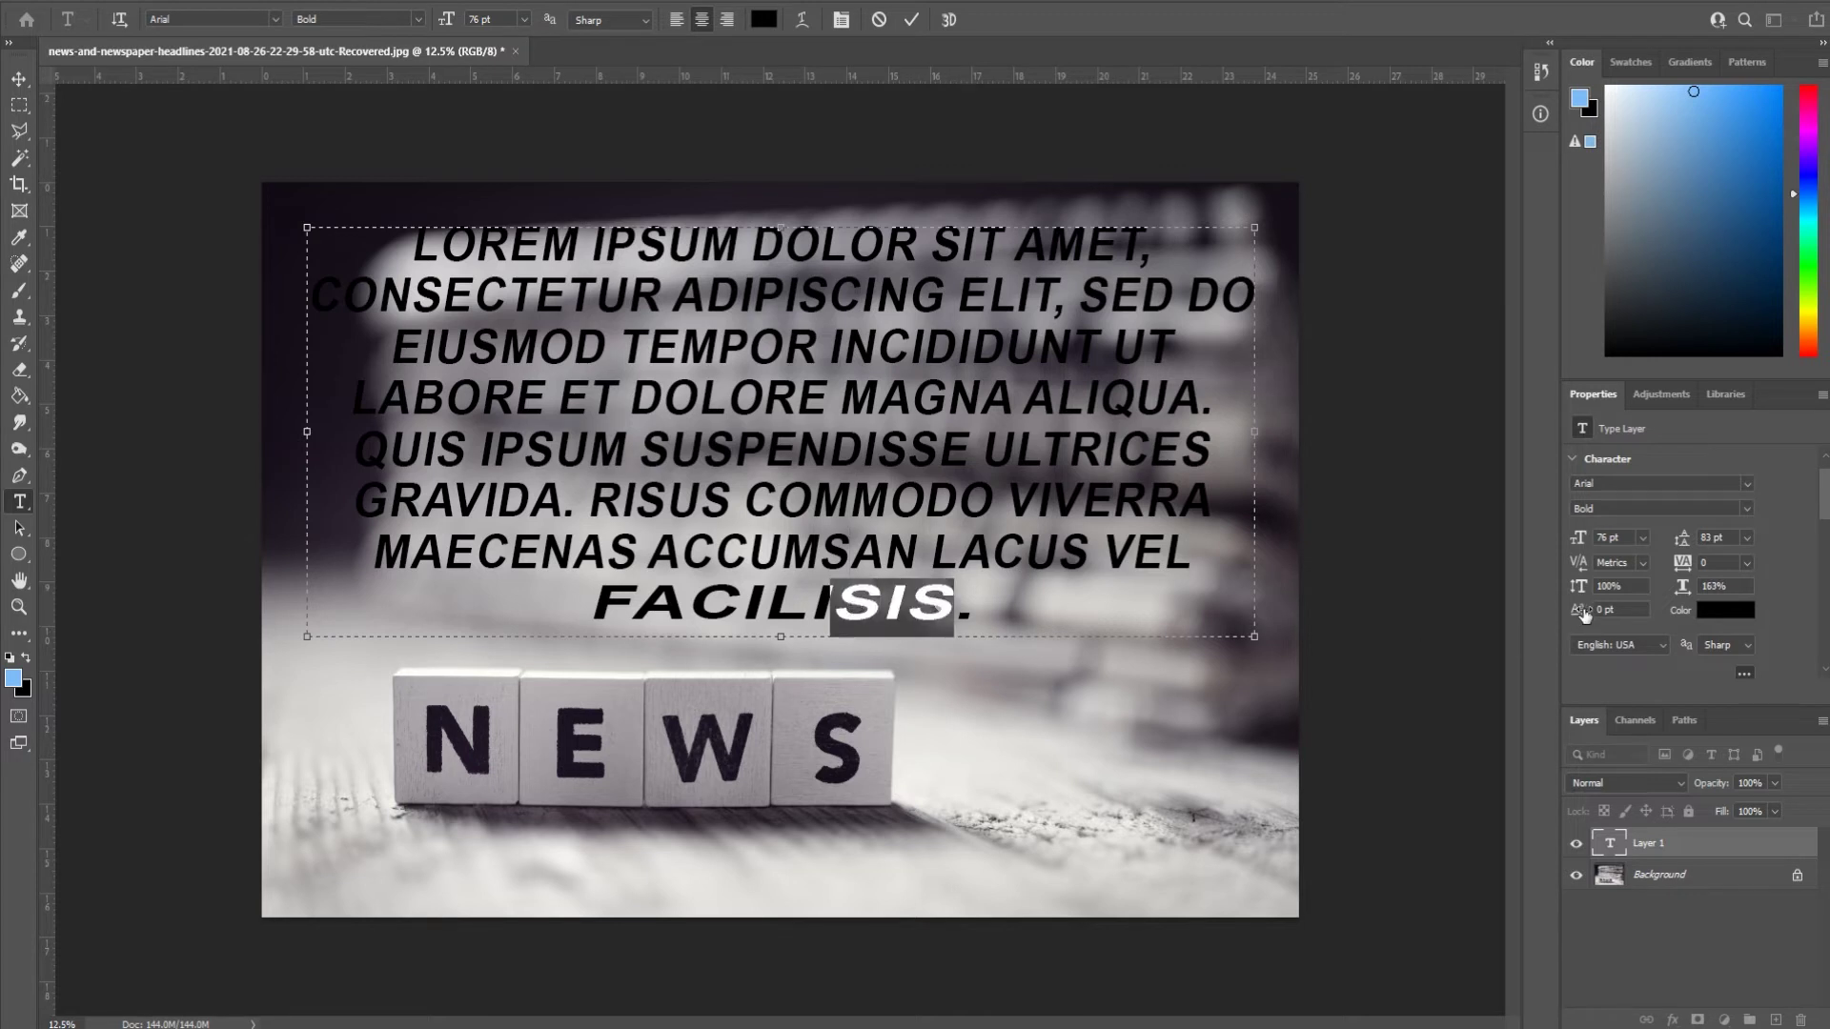
drag(1578, 610, 1620, 610)
click(1007, 613)
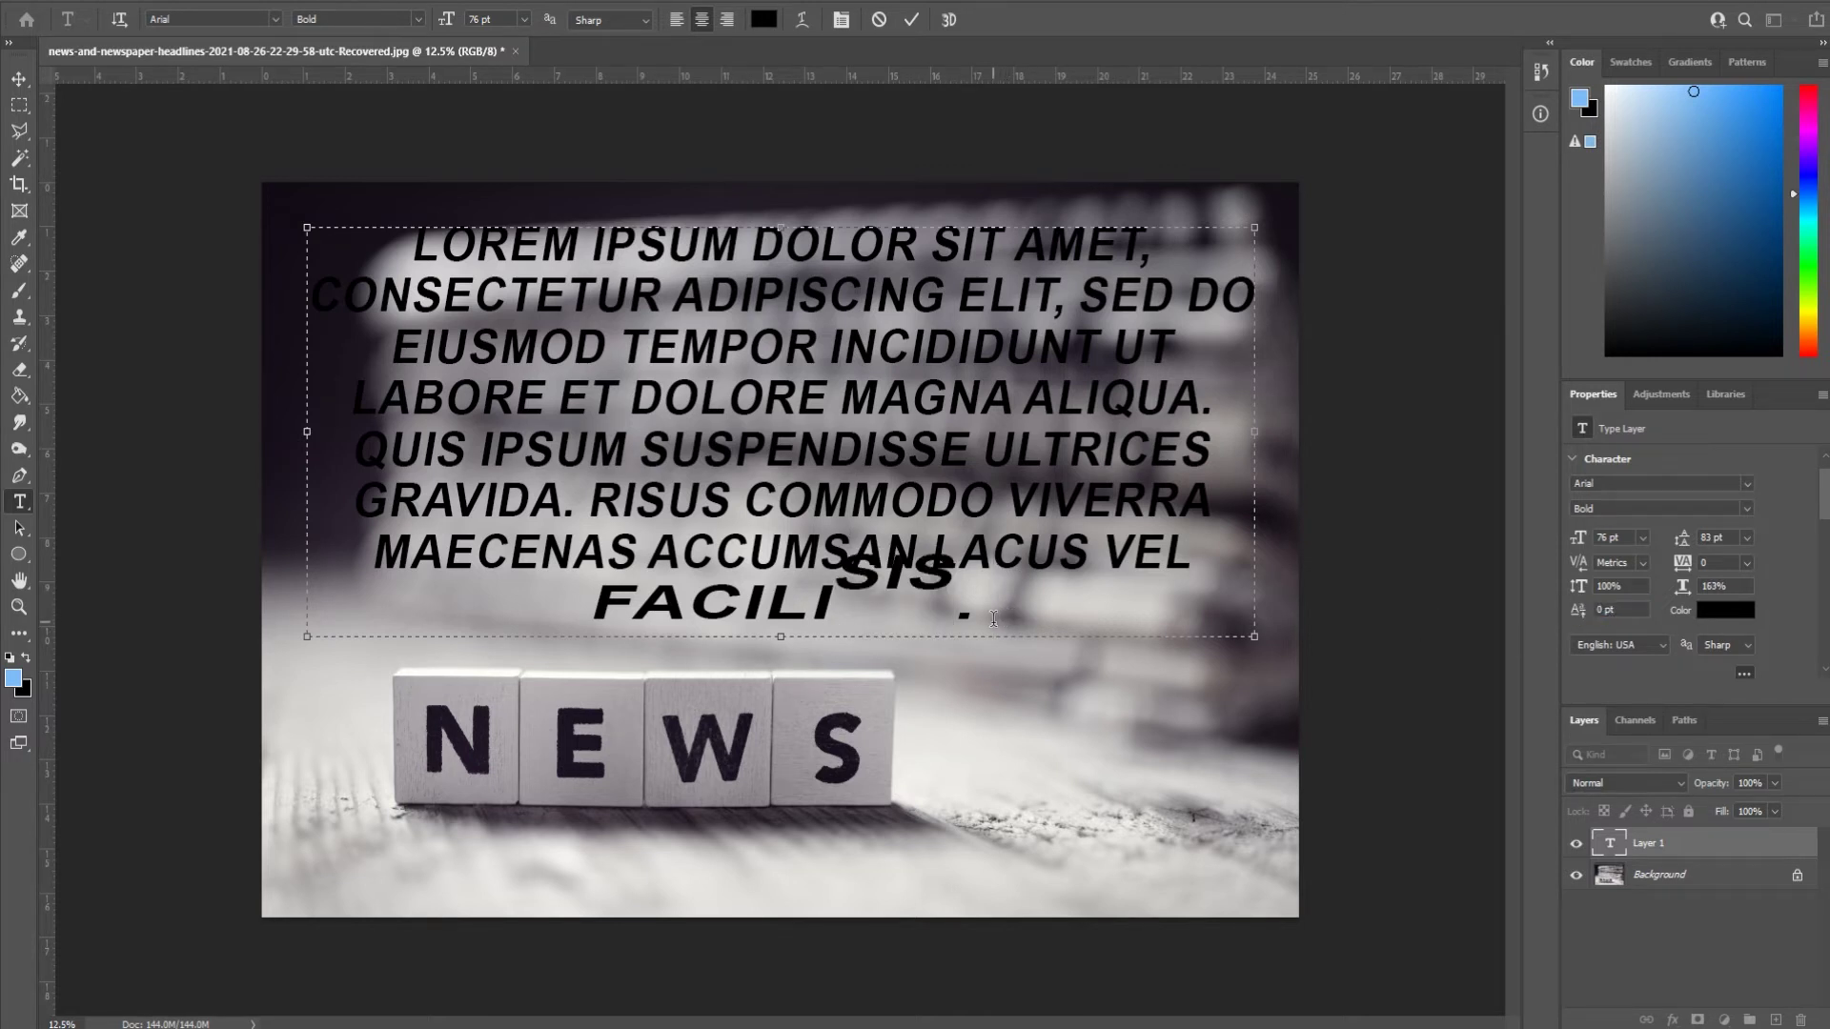
drag(961, 602, 839, 581)
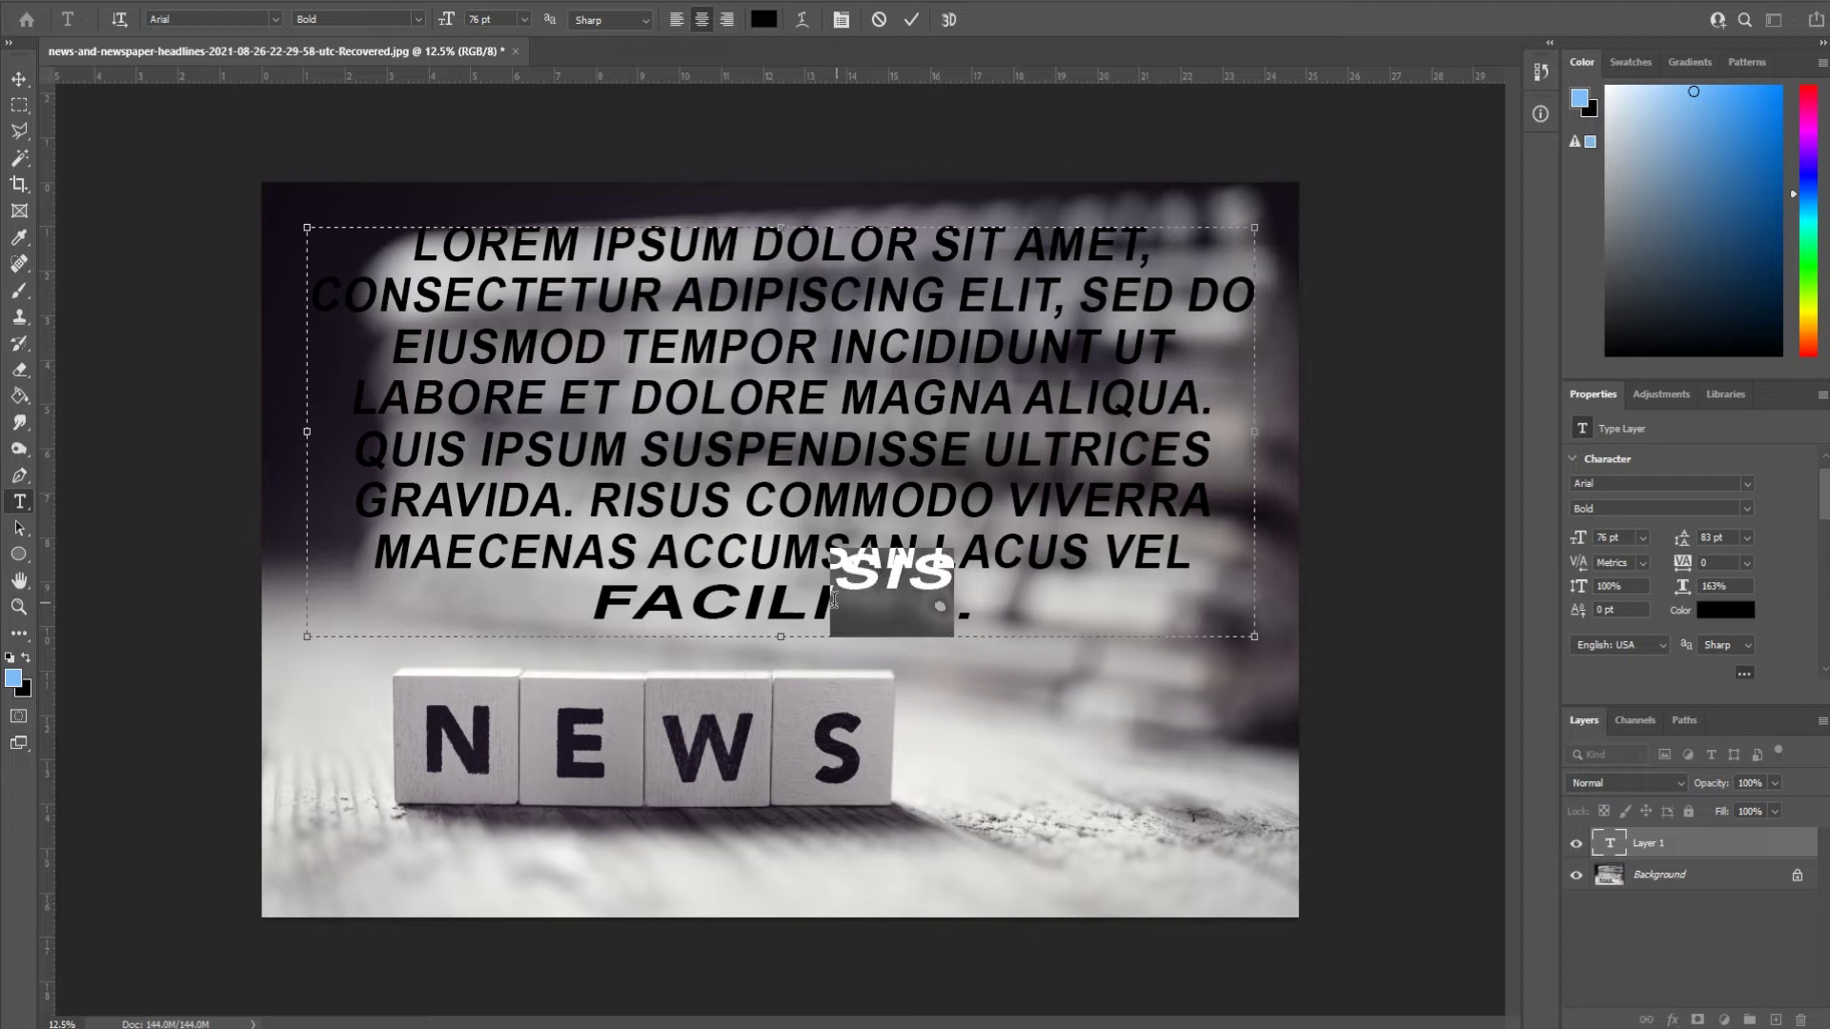
click(886, 613)
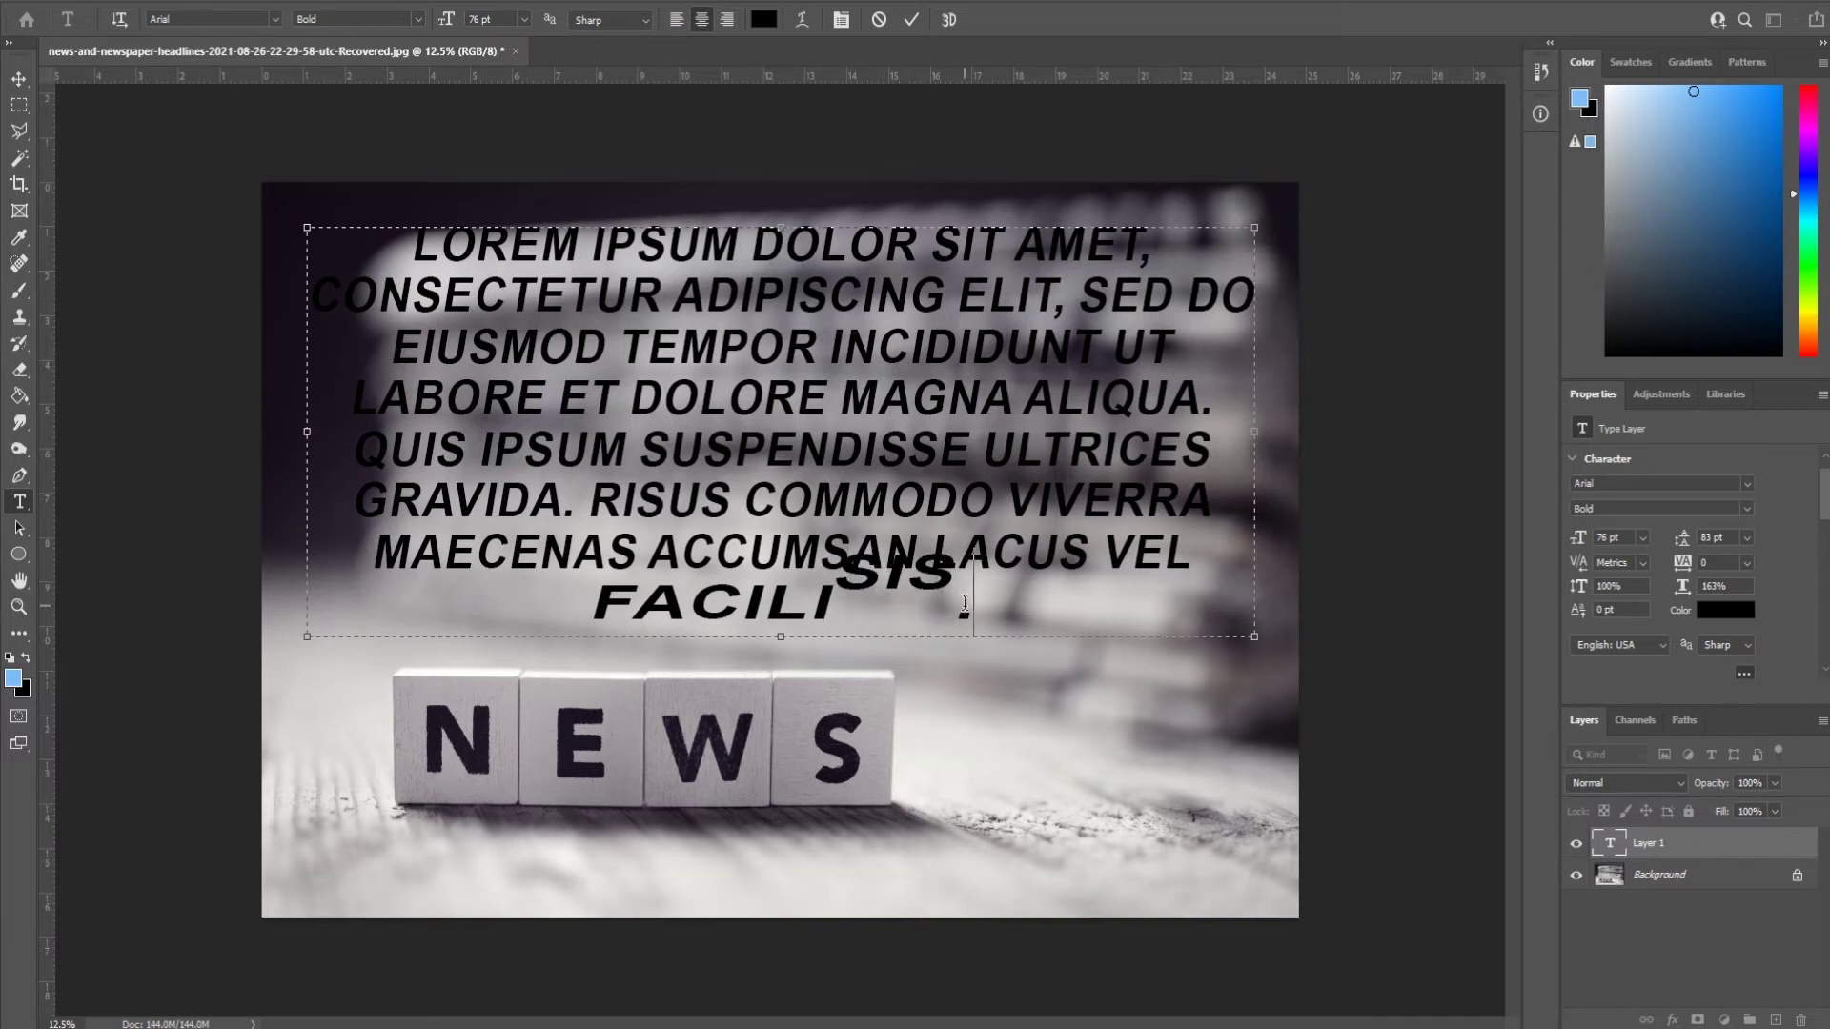
key(ctrl+a)
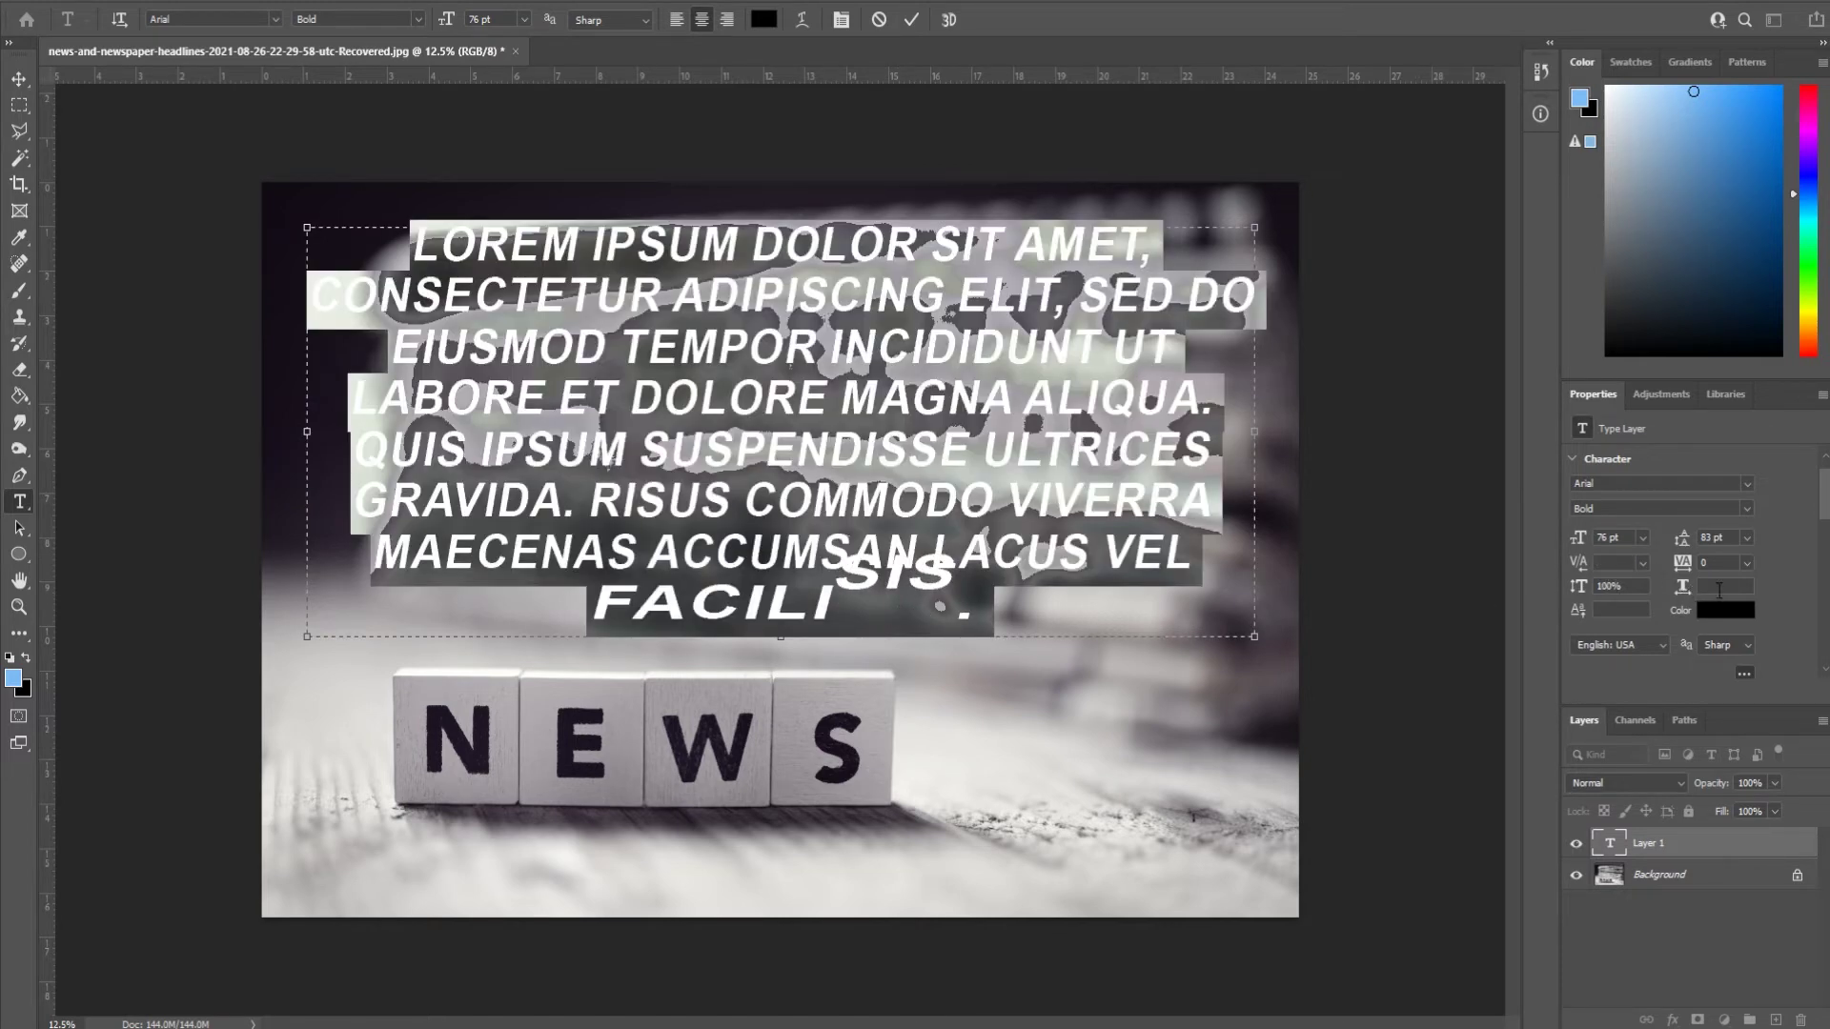
Reset all text to 100% horizontal scale and 0 pt baseline shift
click(1718, 588)
text(100)
key(Return)
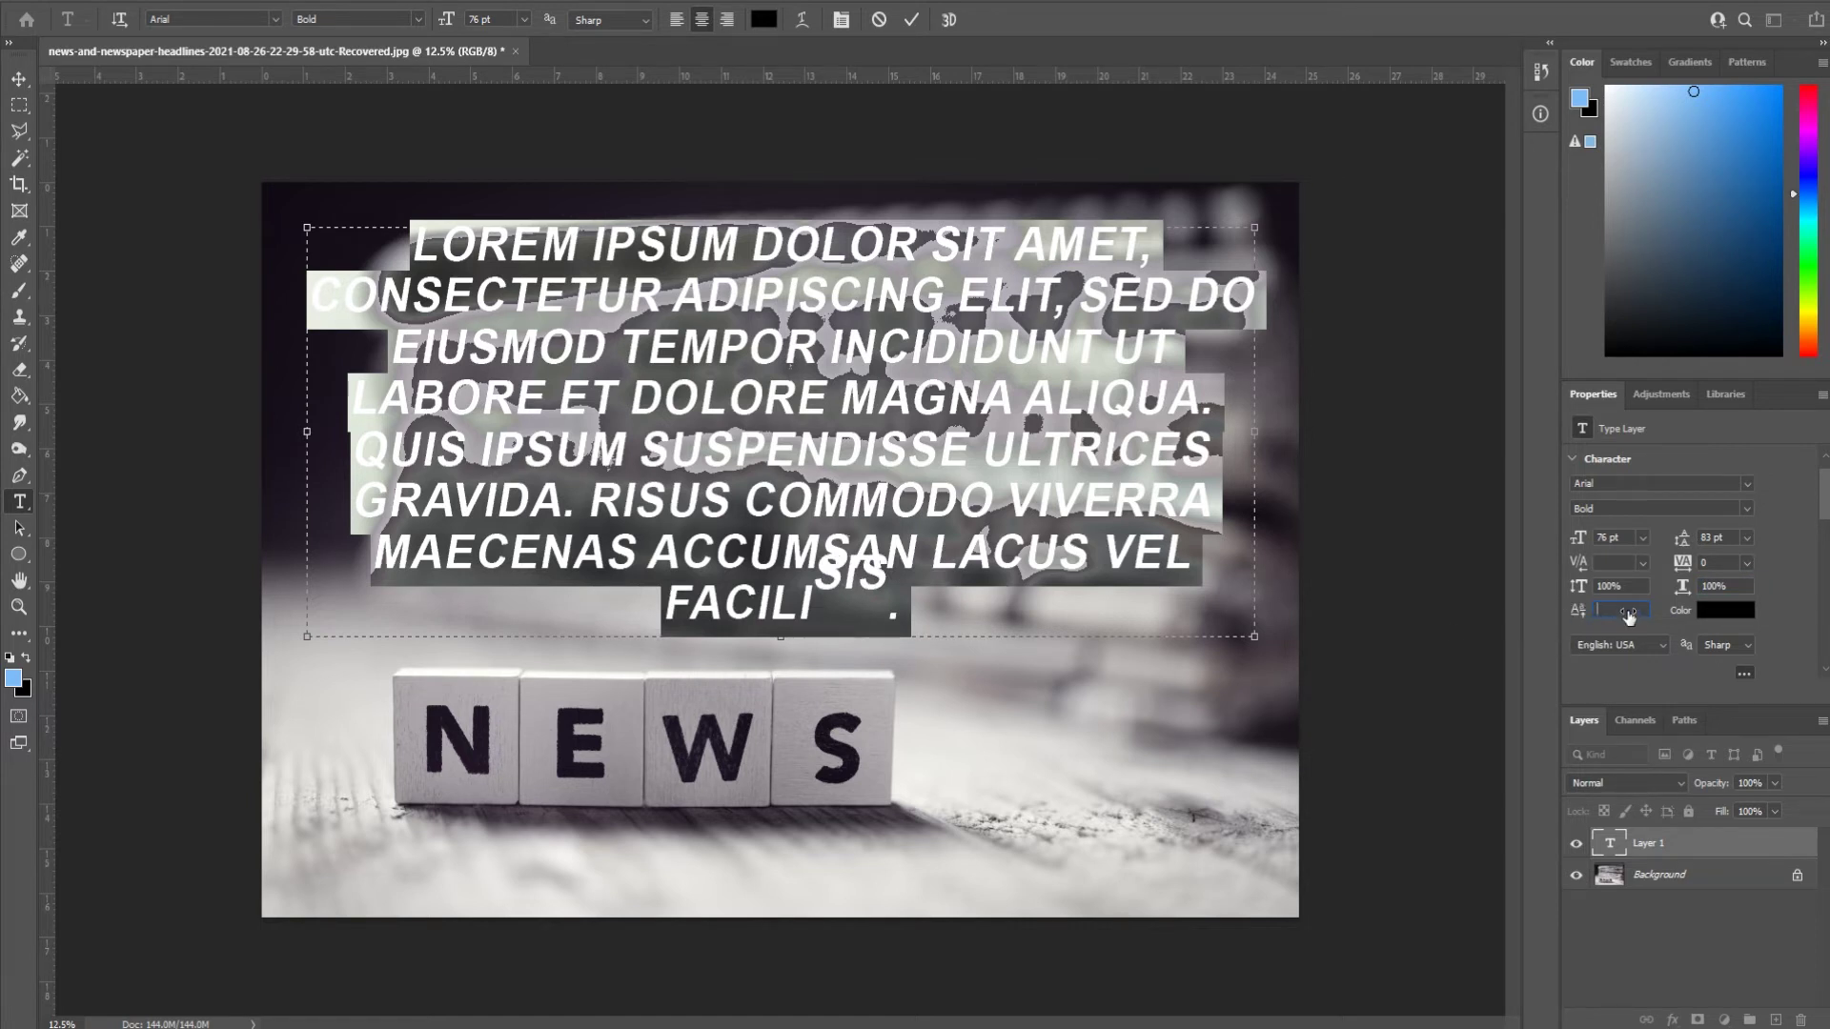
key(Return)
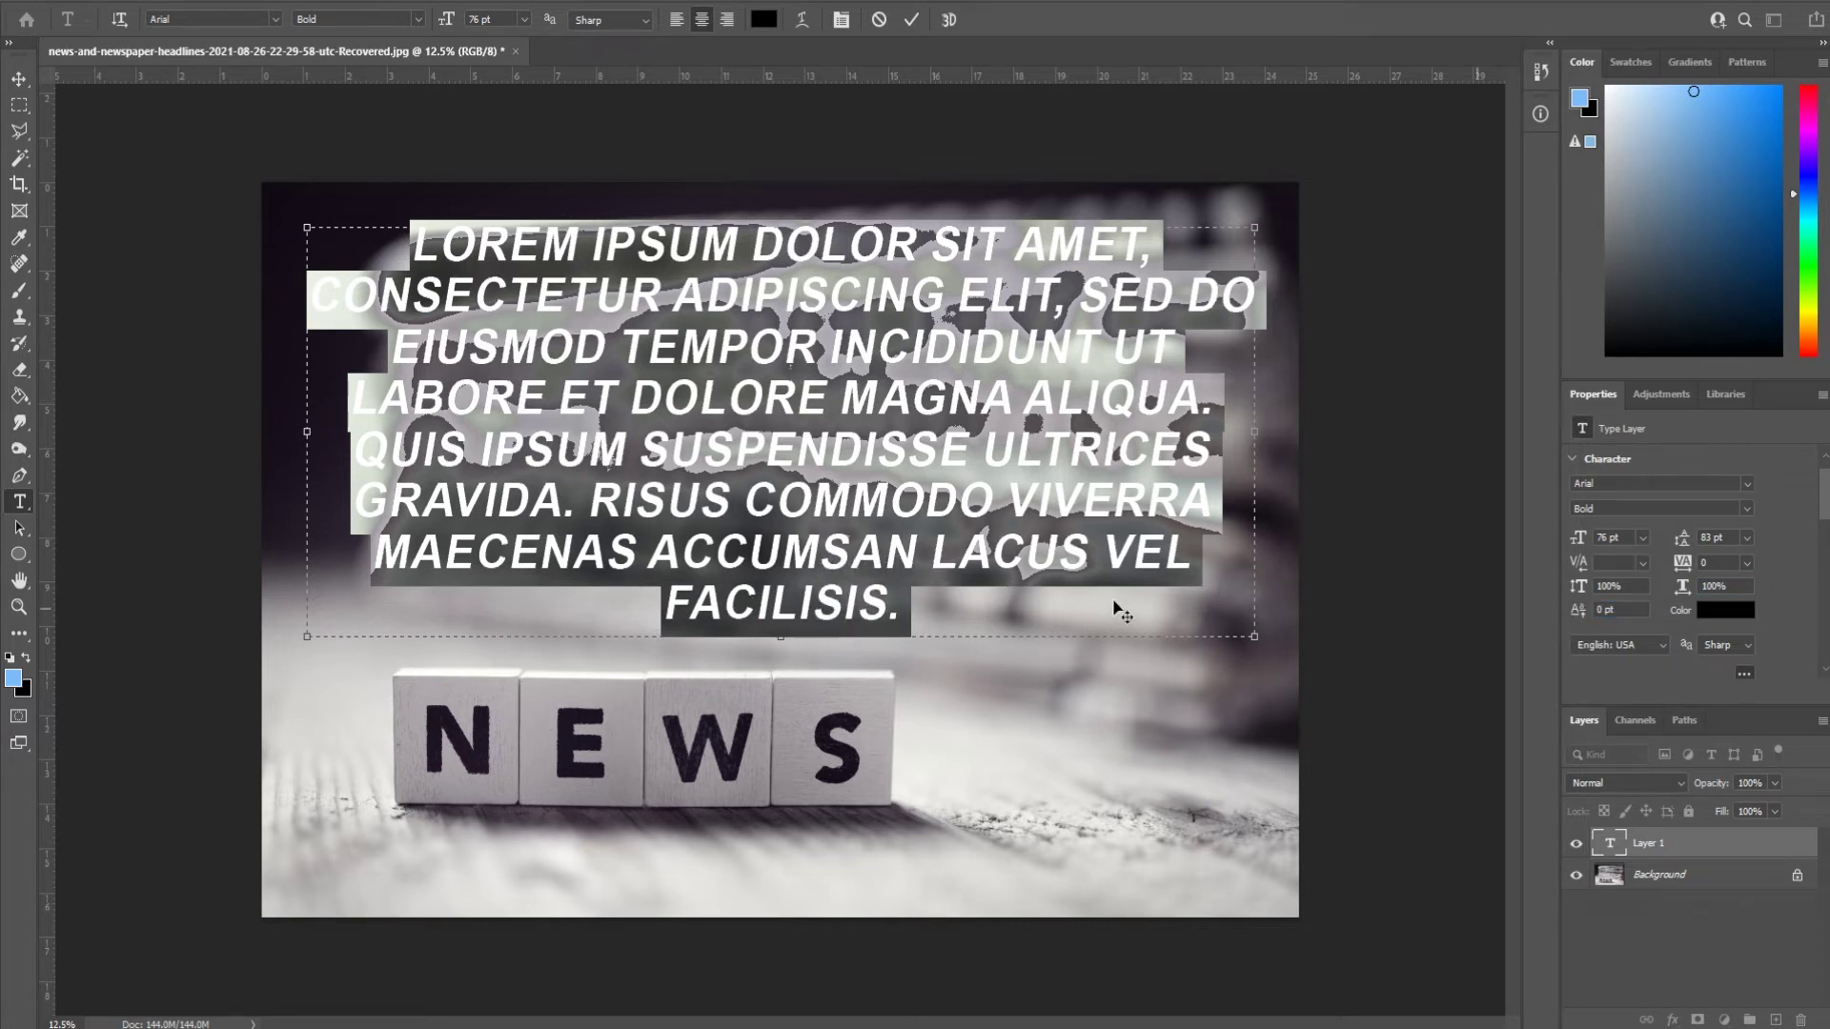
click(956, 585)
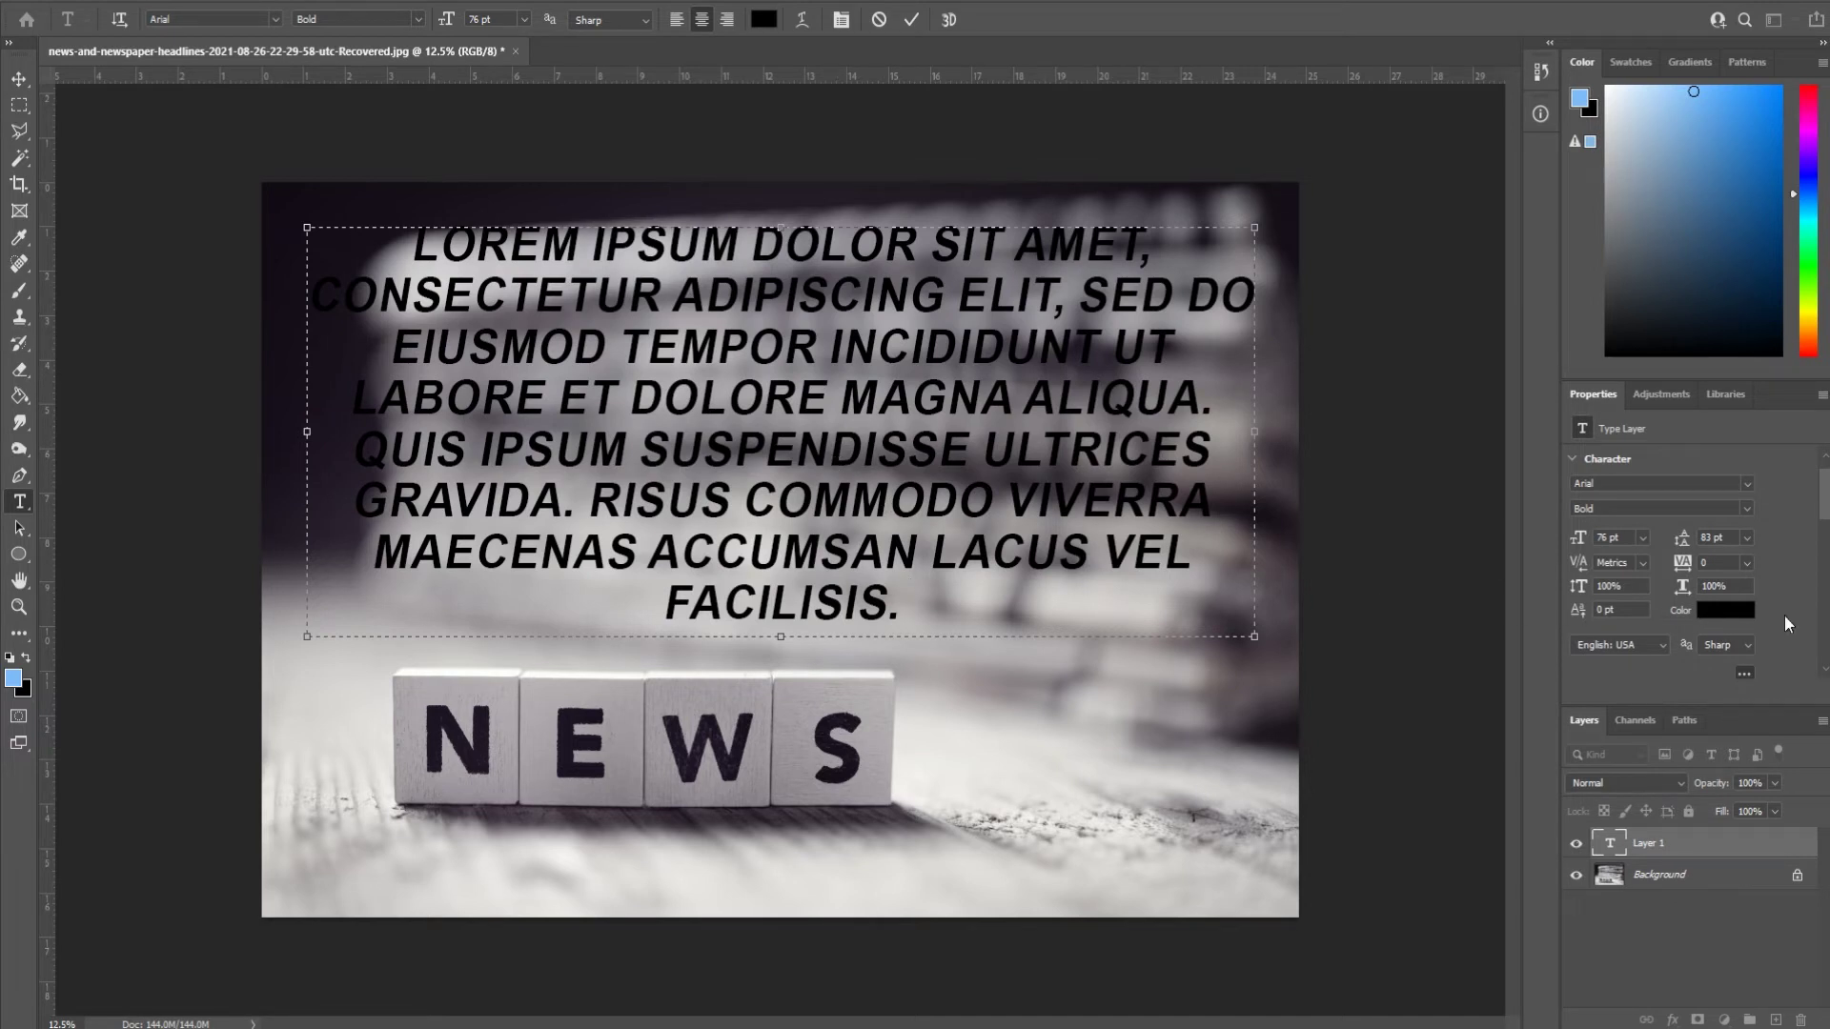
scroll(1792, 591, down, 4)
scroll(1817, 575, down, 1)
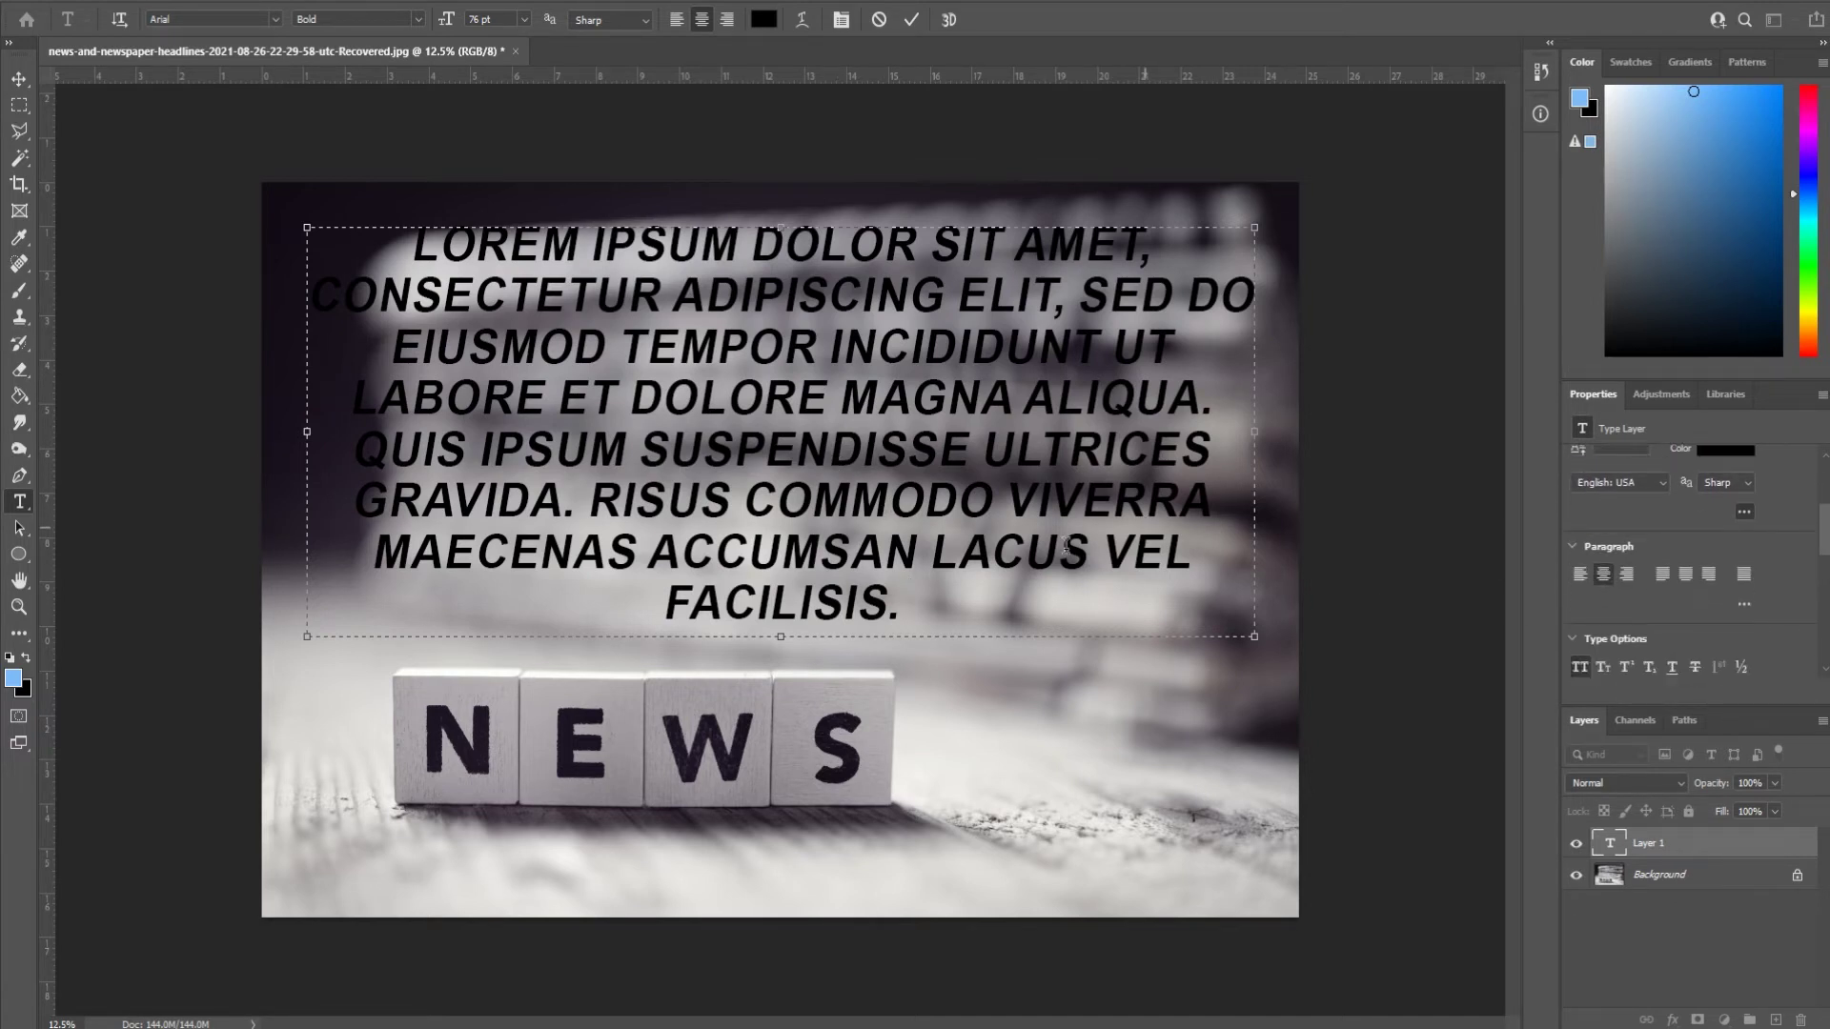
key(ctrl+a)
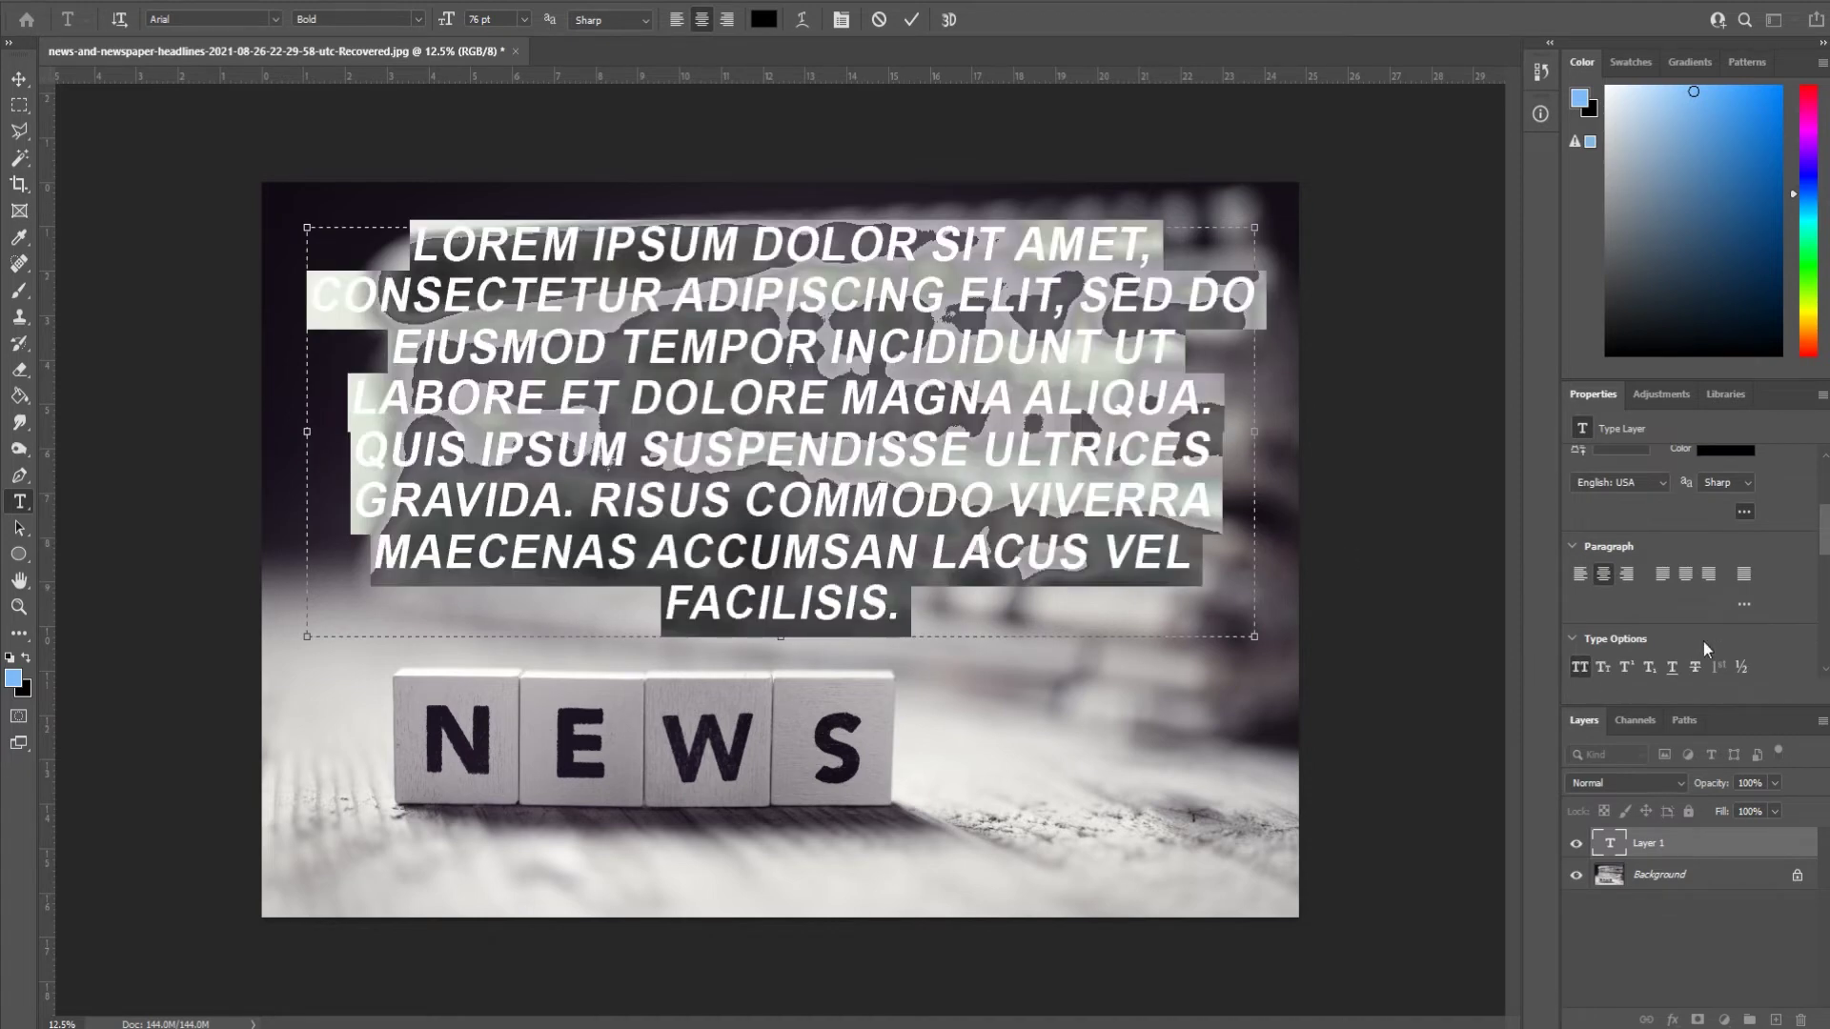
click(1744, 574)
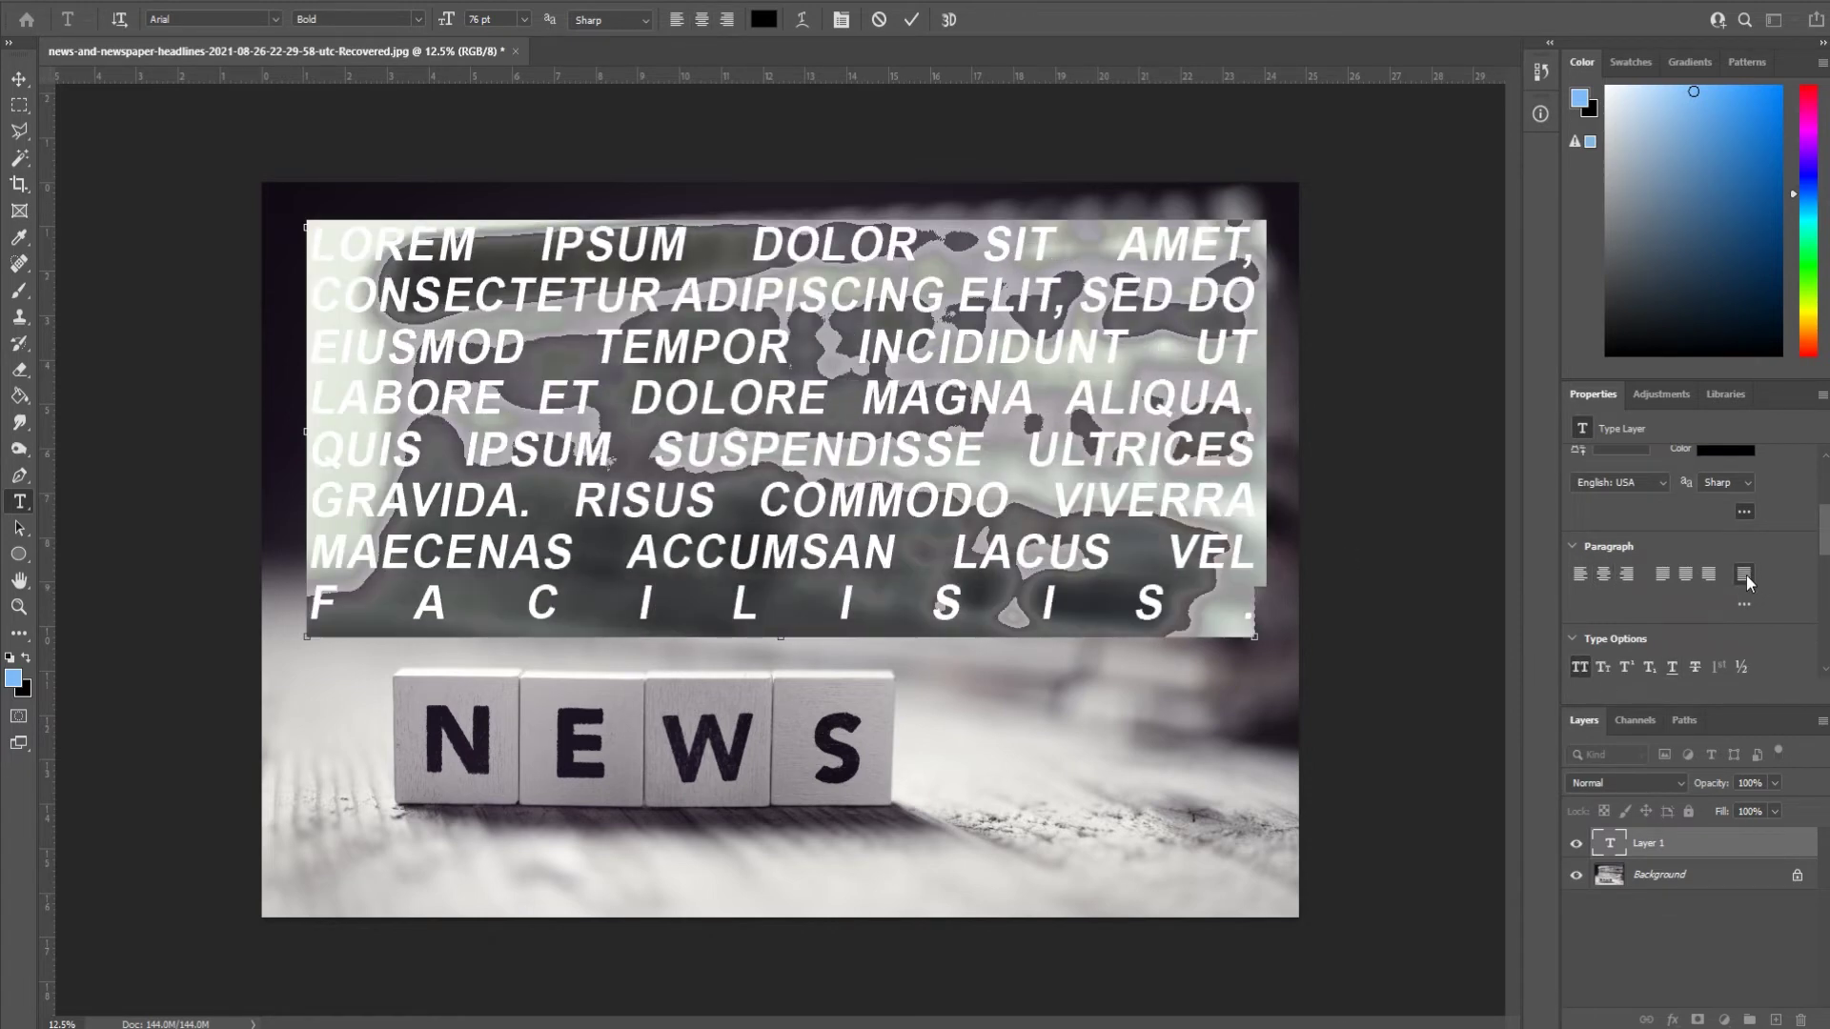
click(1134, 602)
drag(1134, 603, 244, 592)
click(526, 545)
drag(797, 551, 1129, 509)
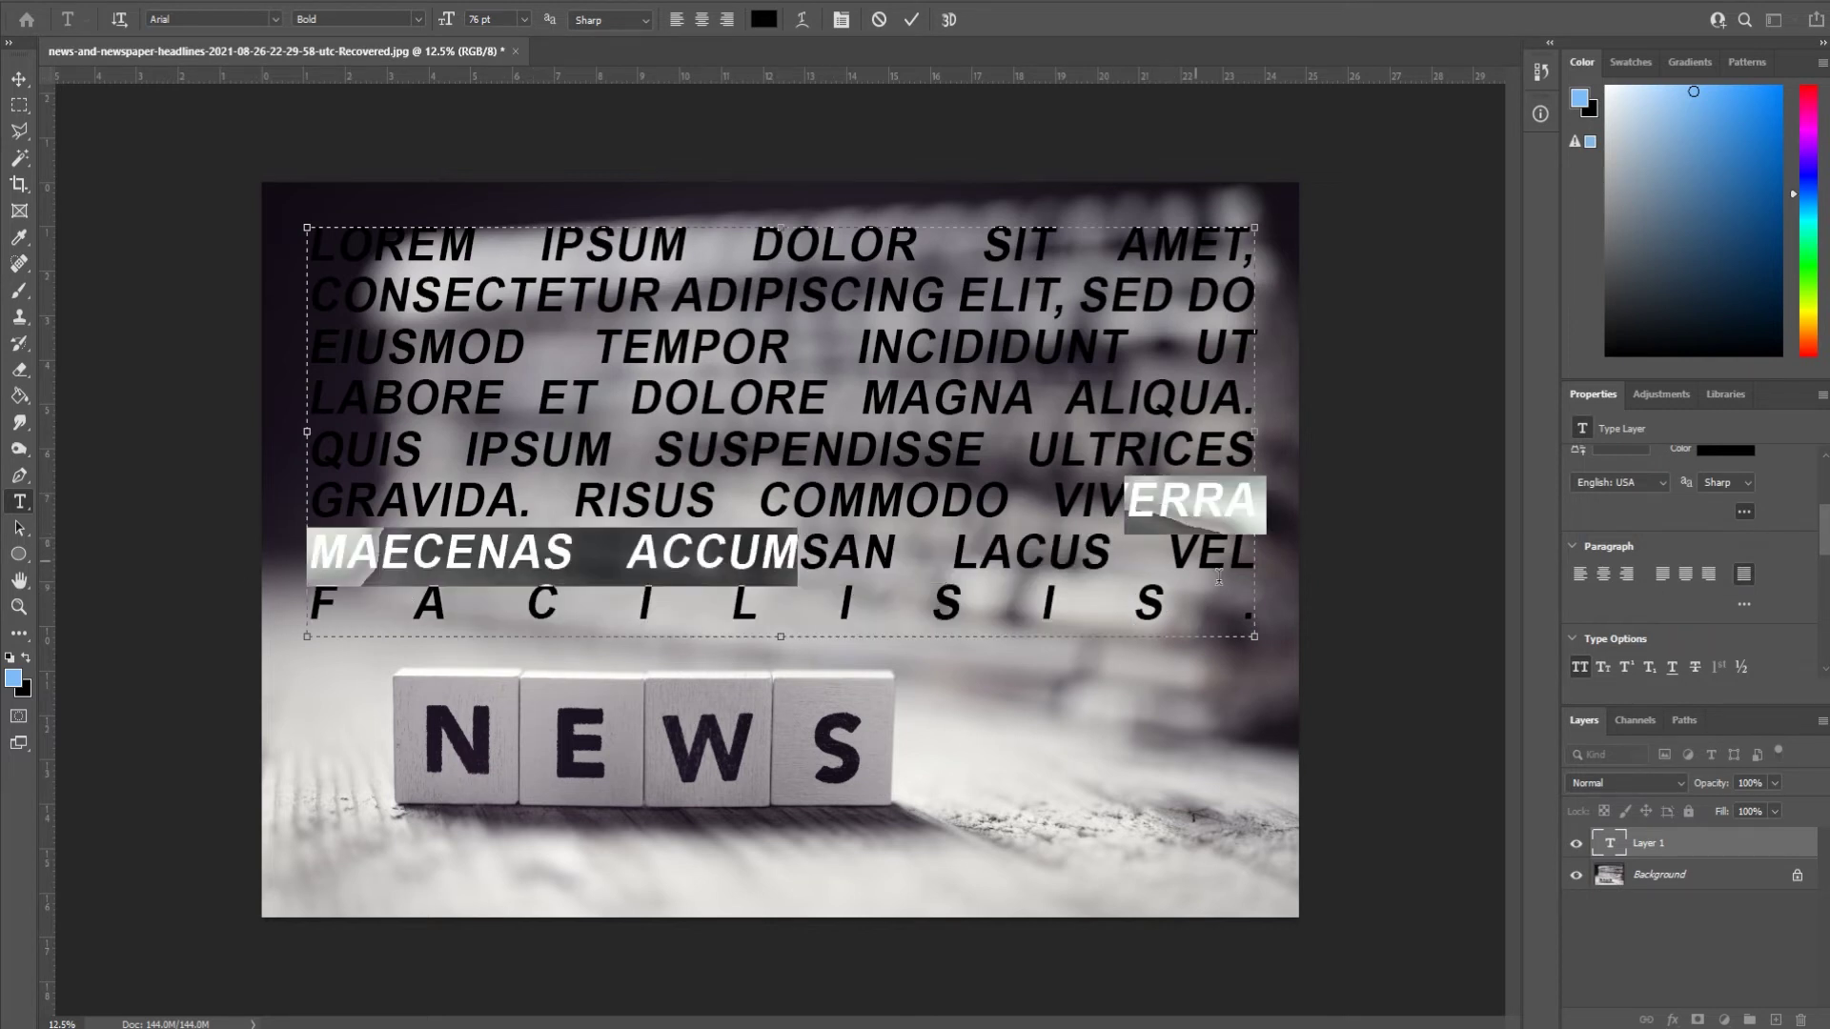
click(1247, 599)
drag(1246, 599, 328, 553)
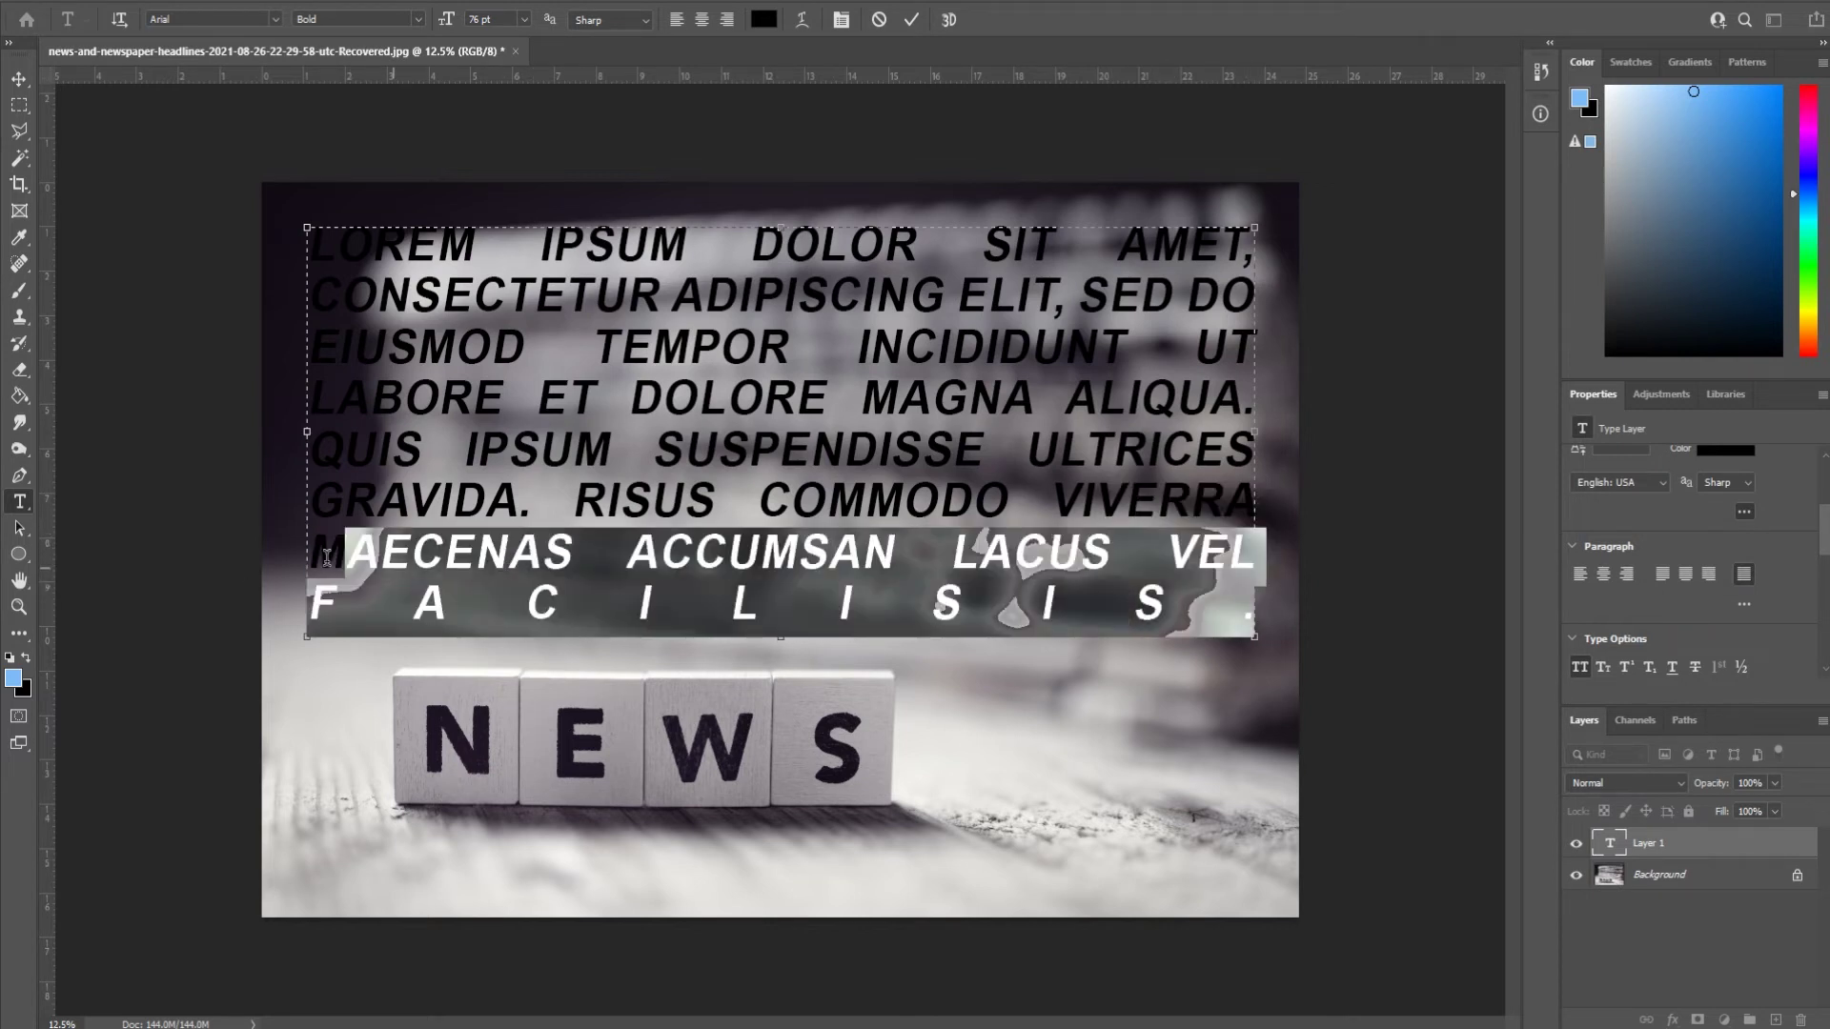
click(438, 501)
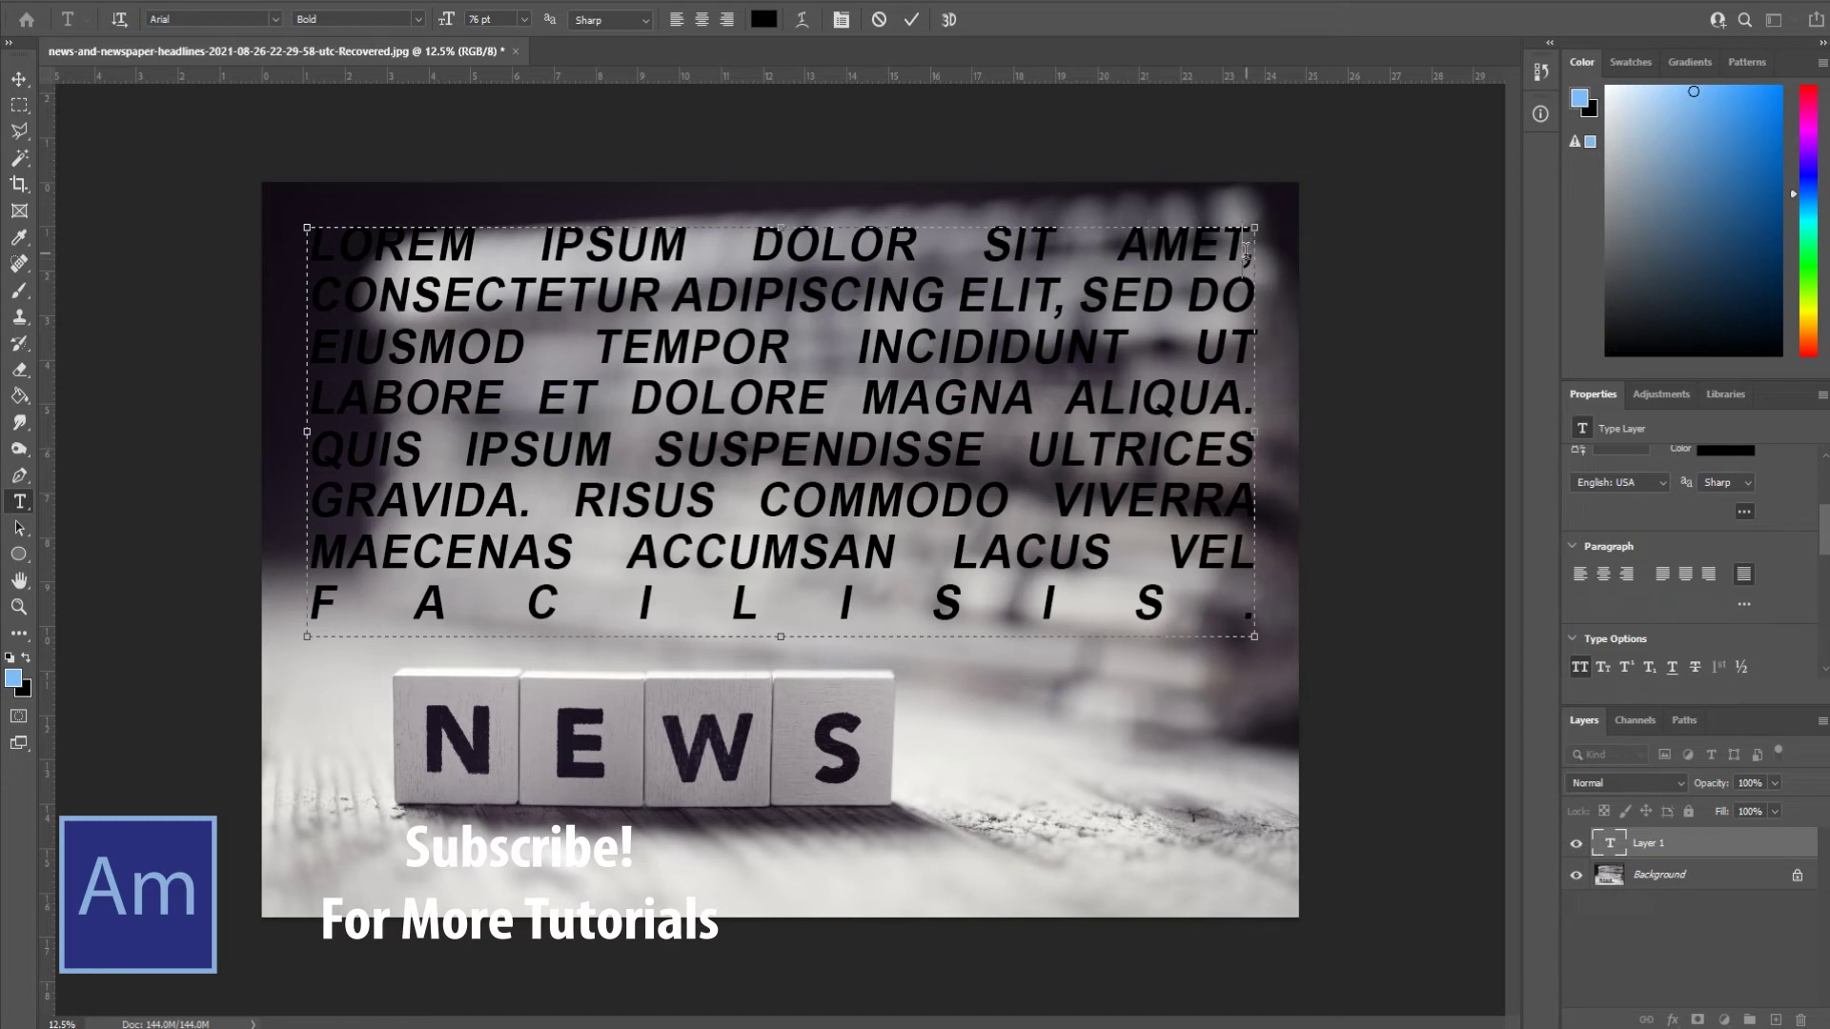
click(1682, 576)
click(1706, 574)
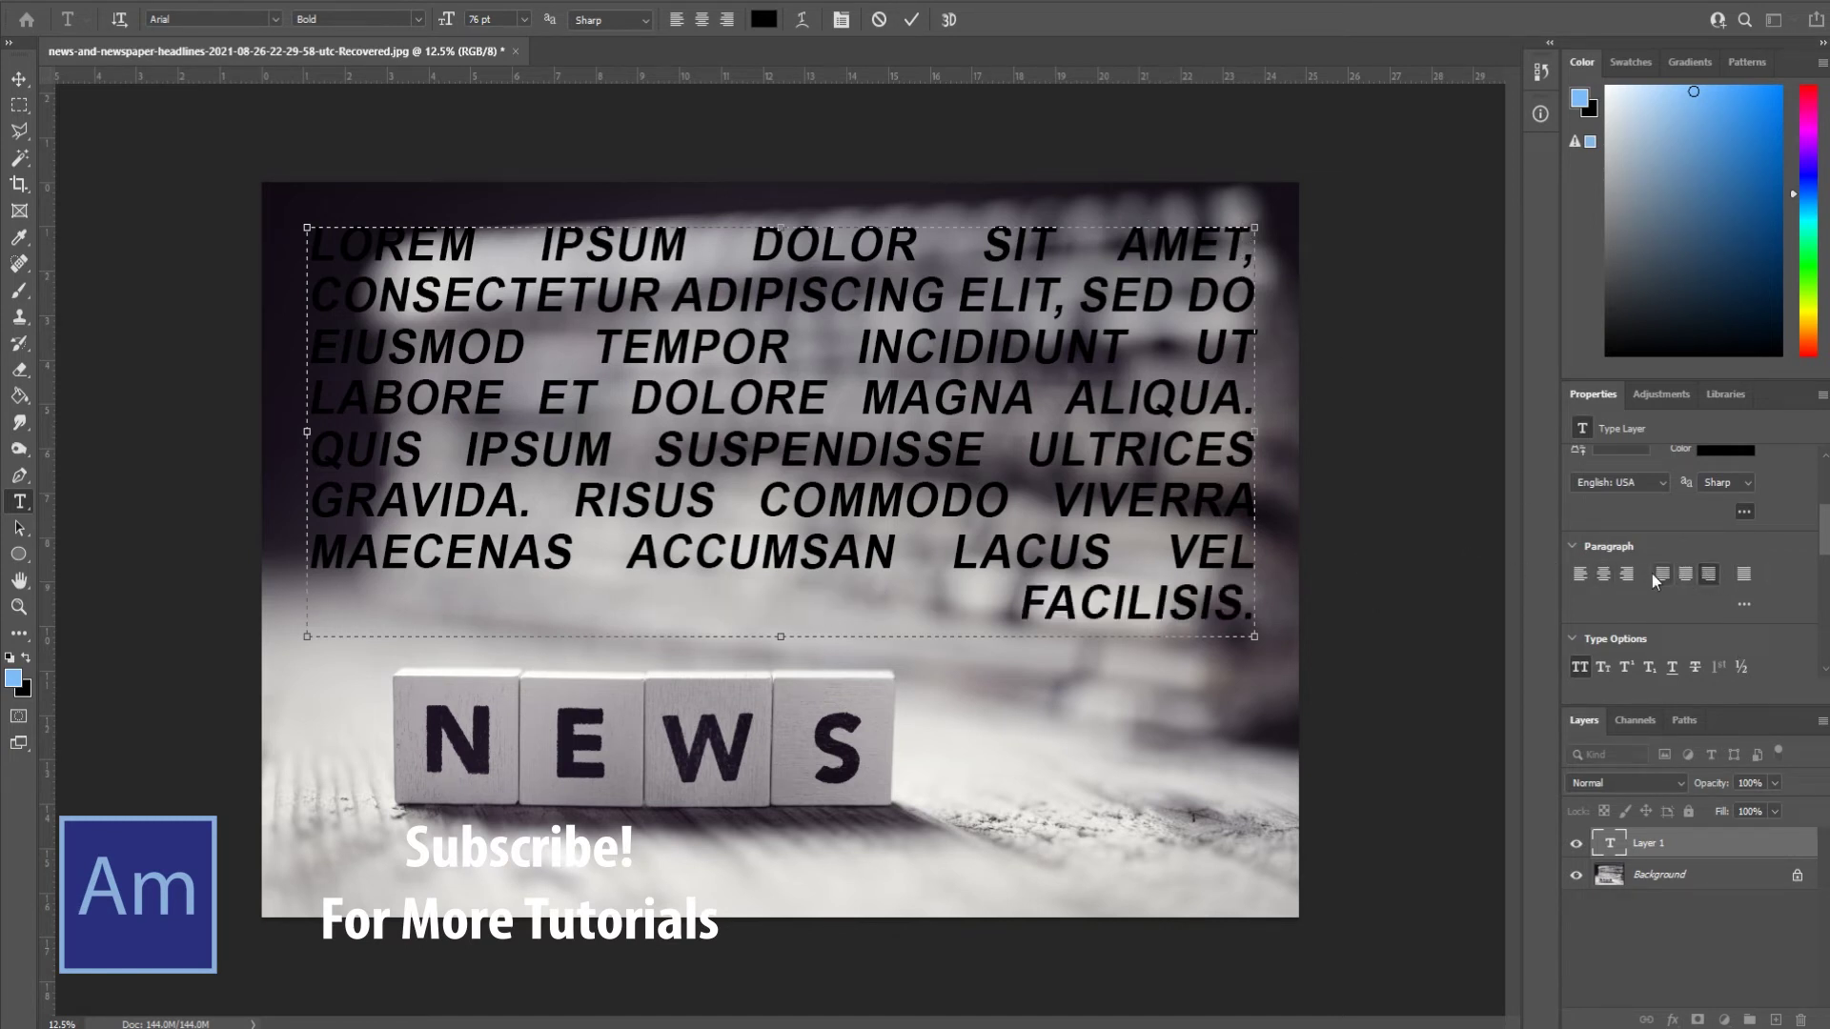
click(1659, 574)
click(1601, 571)
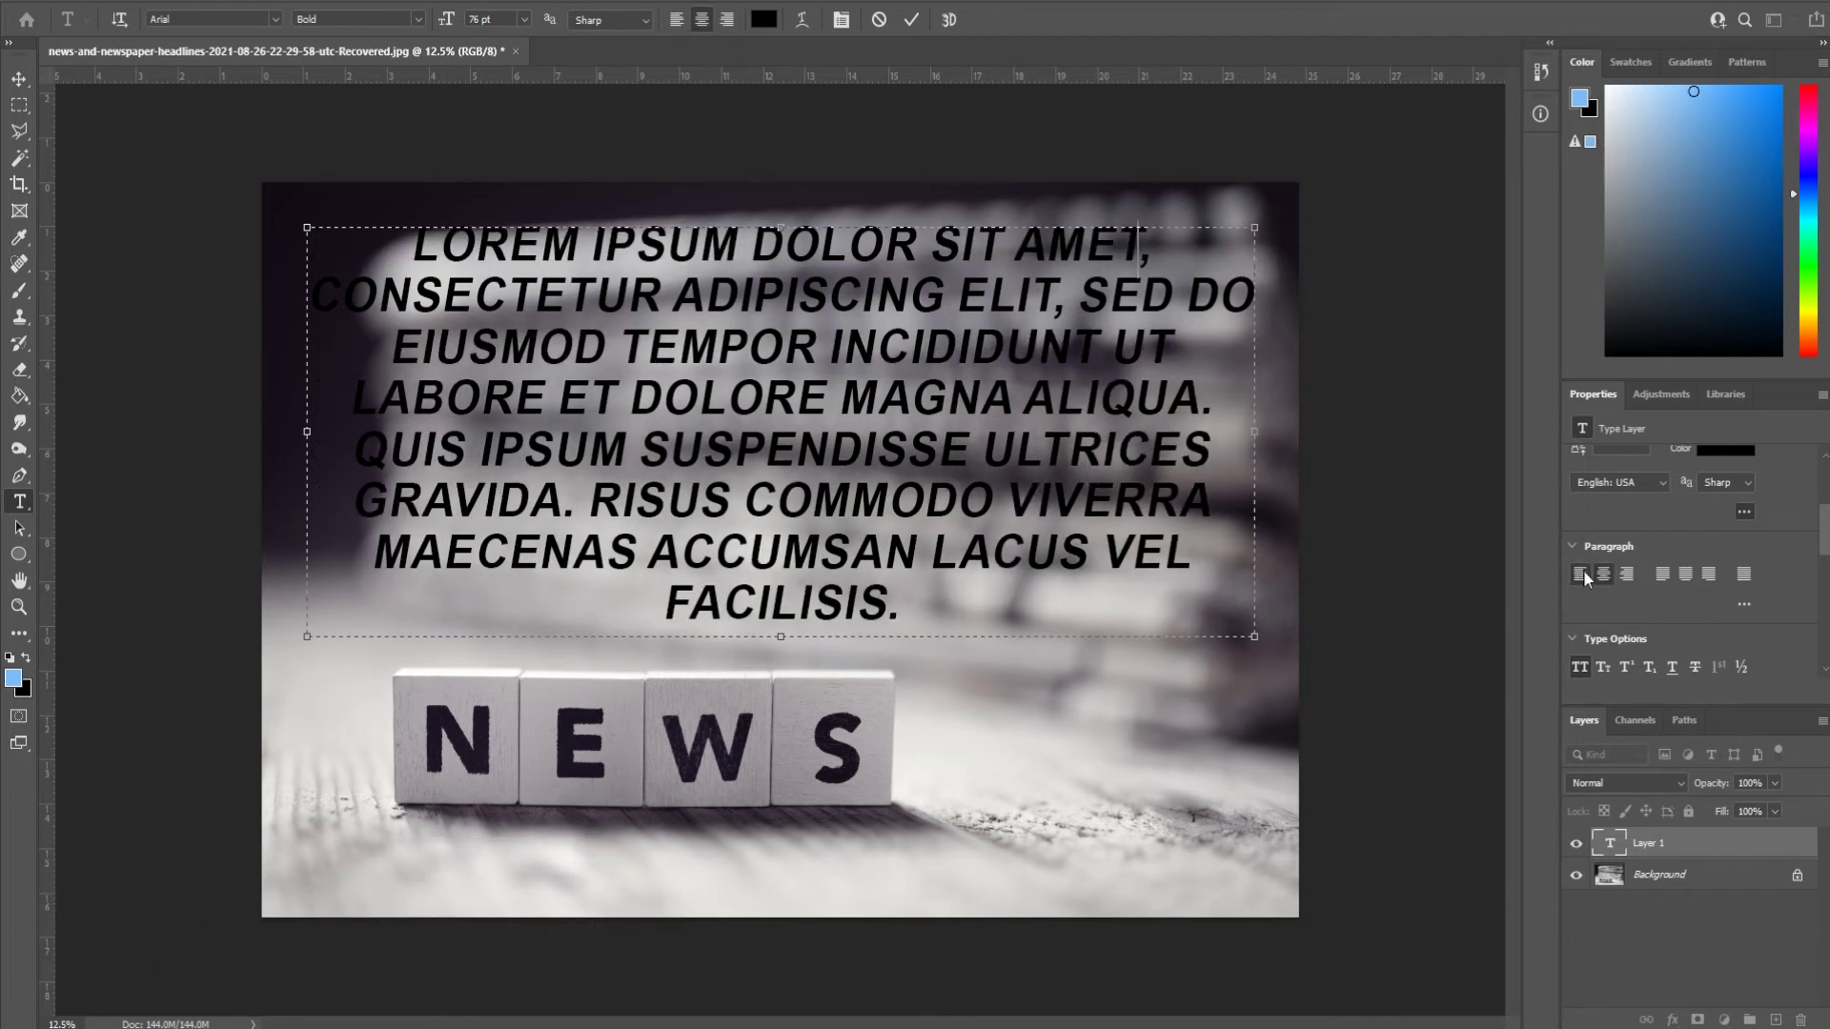
click(1624, 573)
click(1601, 574)
scroll(1771, 586, down, 3)
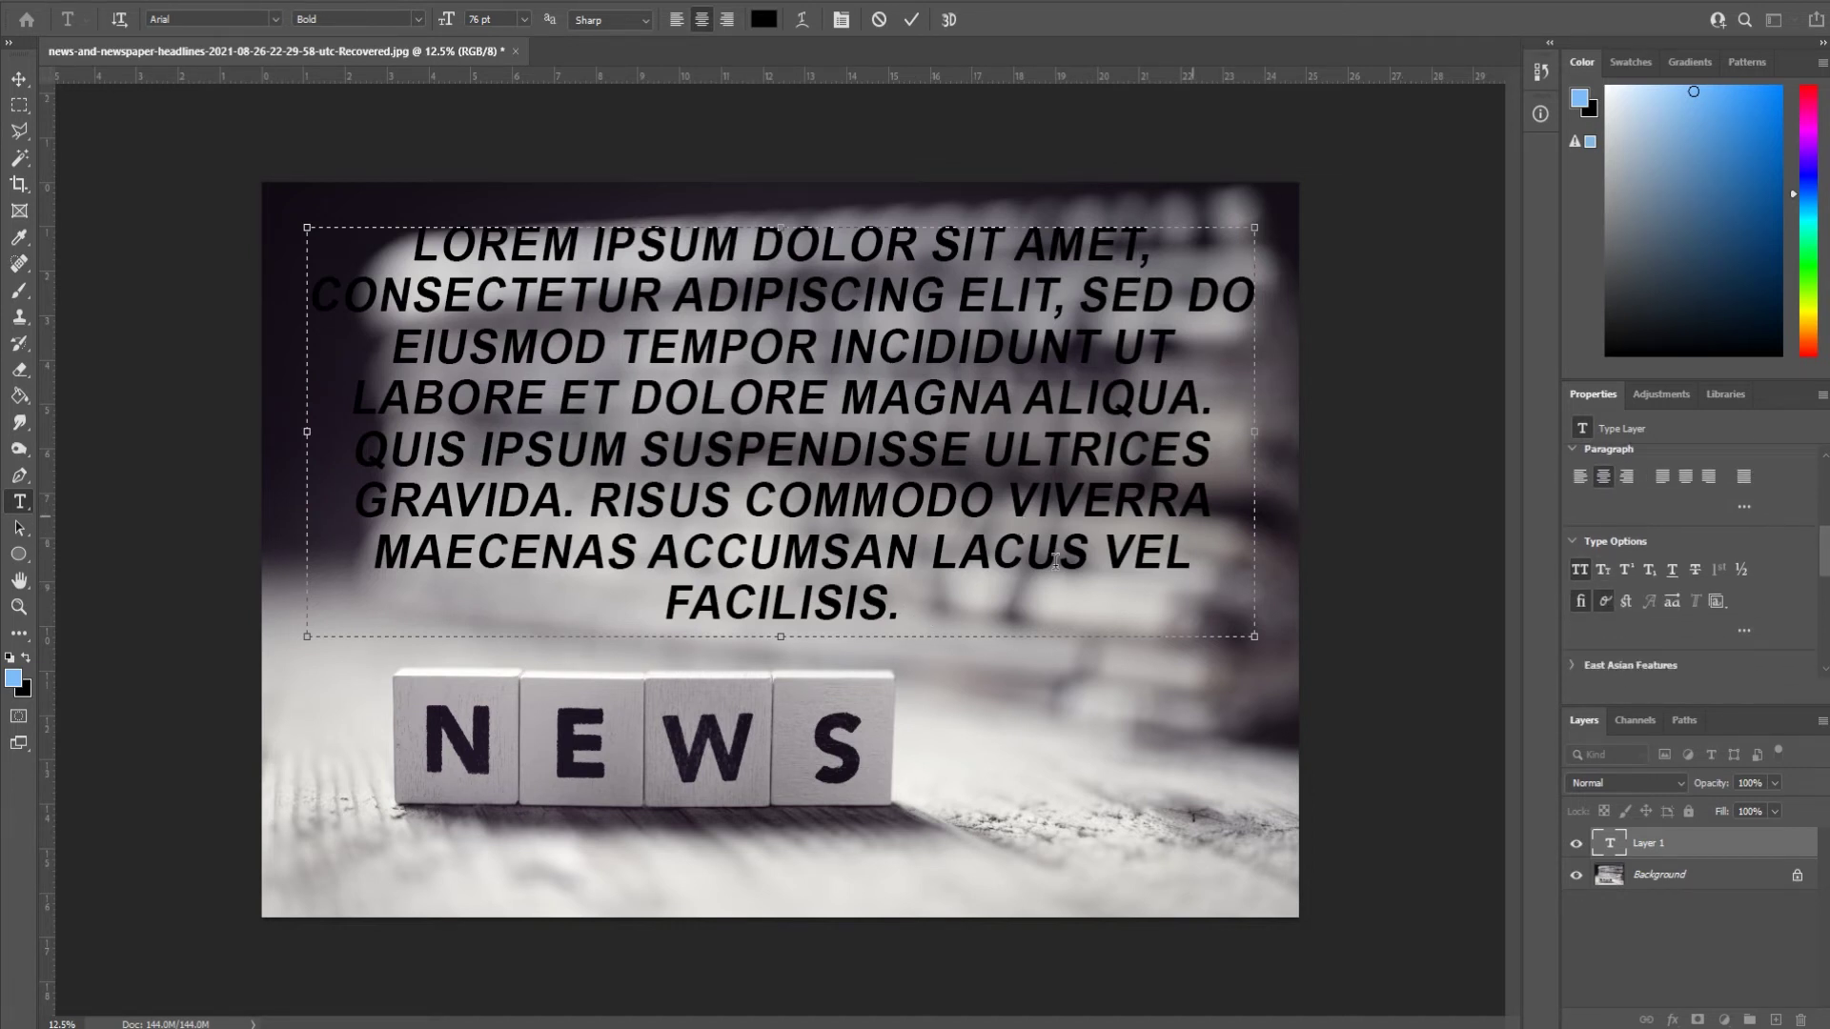
Delete the paragraph text, type 32 and make the 2 a superscript
drag(908, 612, 463, 235)
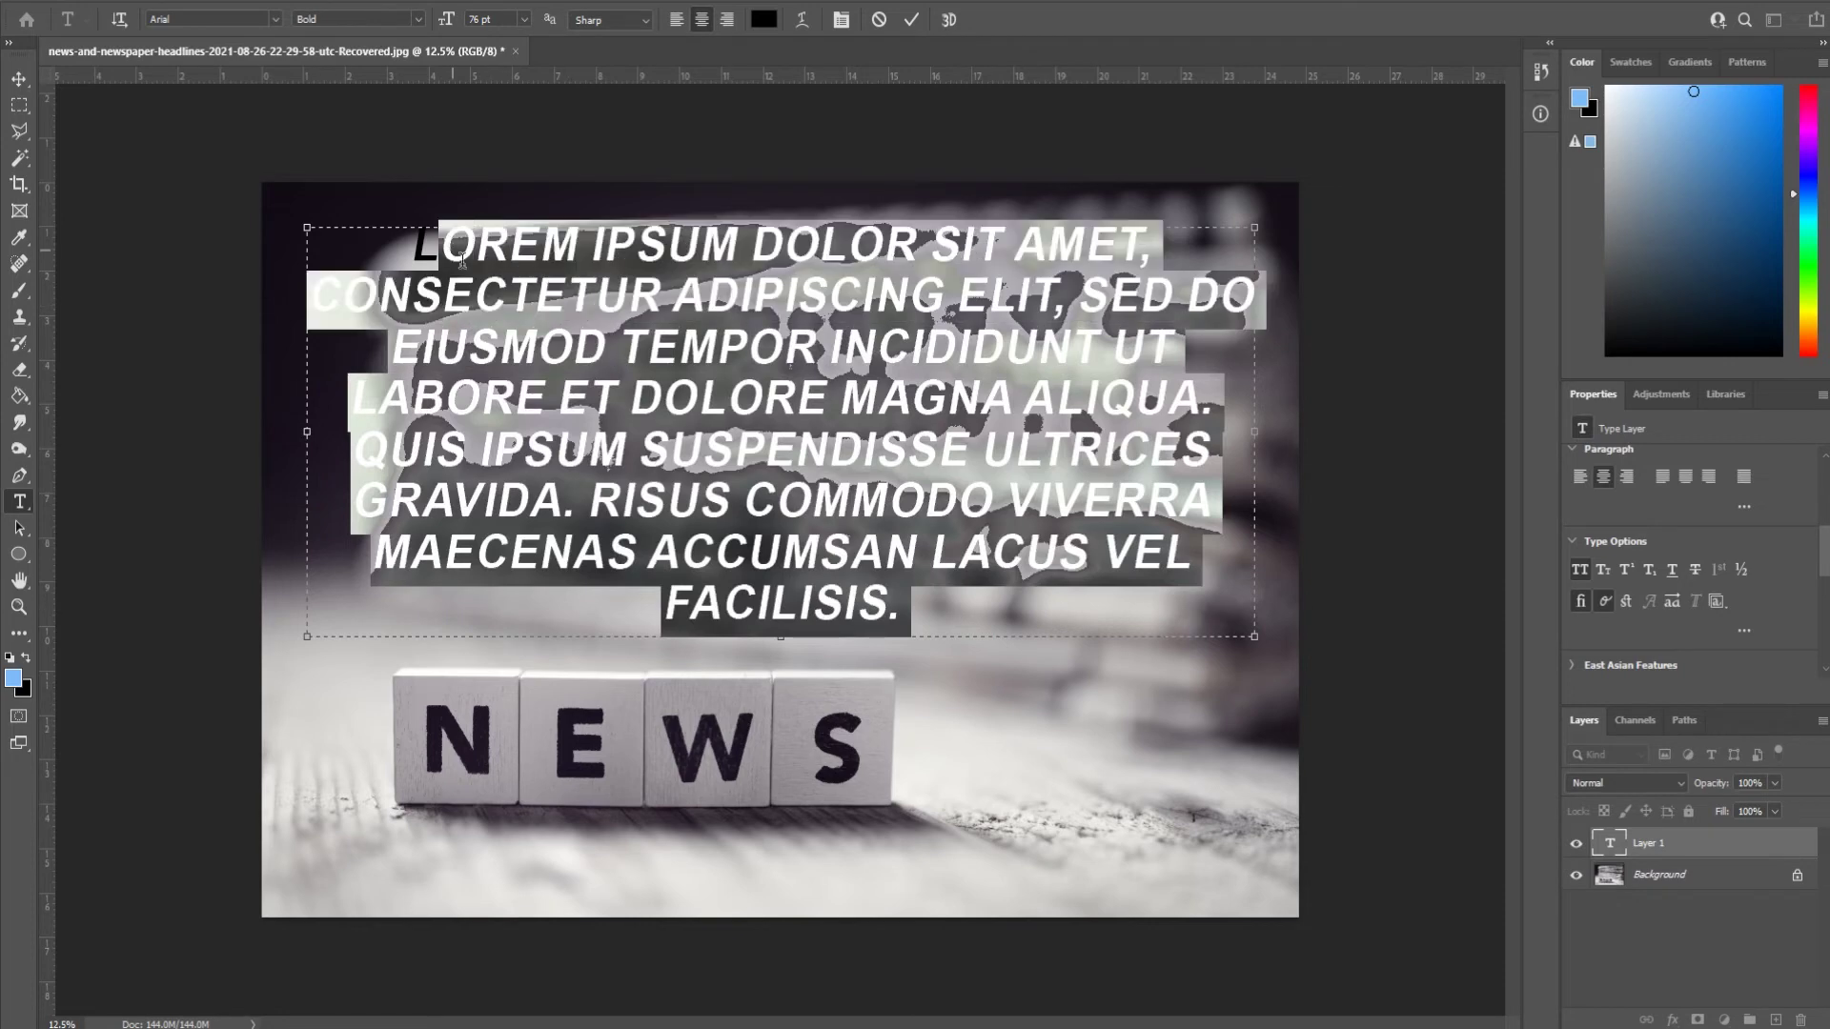
key(BackSpace)
key(BackSpace)
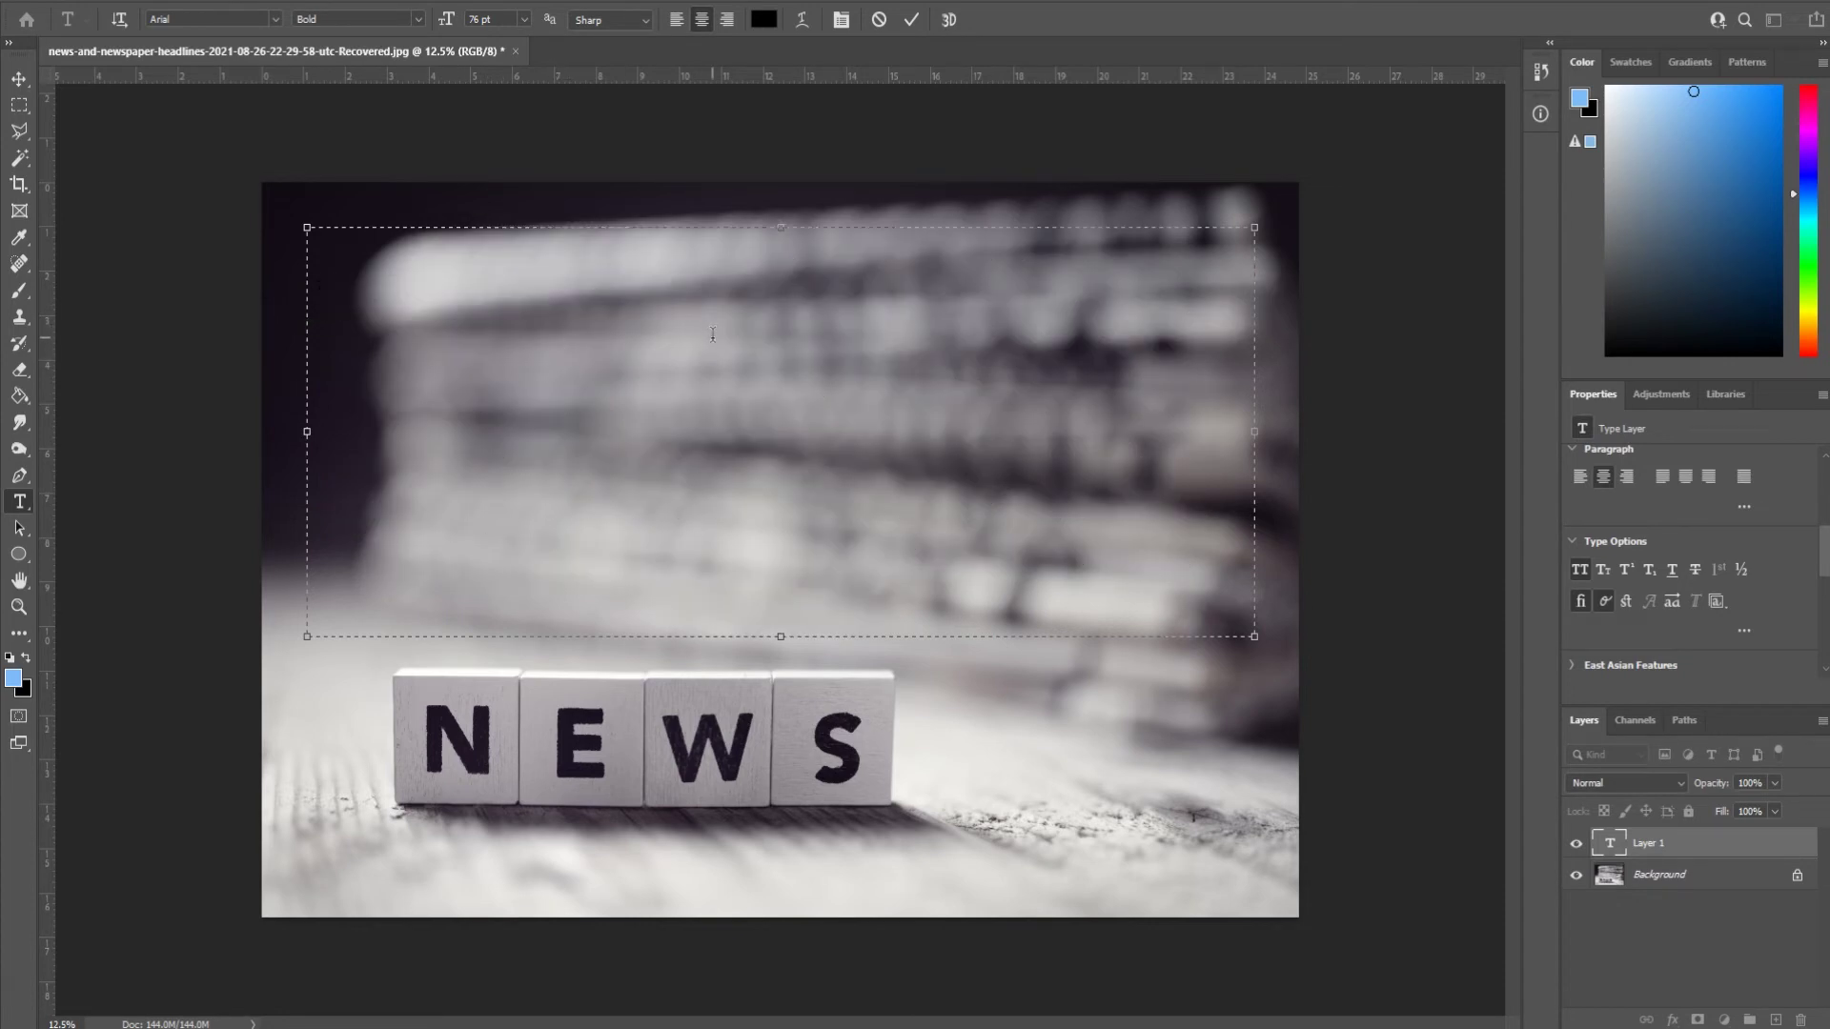
text(32)
drag(800, 252, 779, 249)
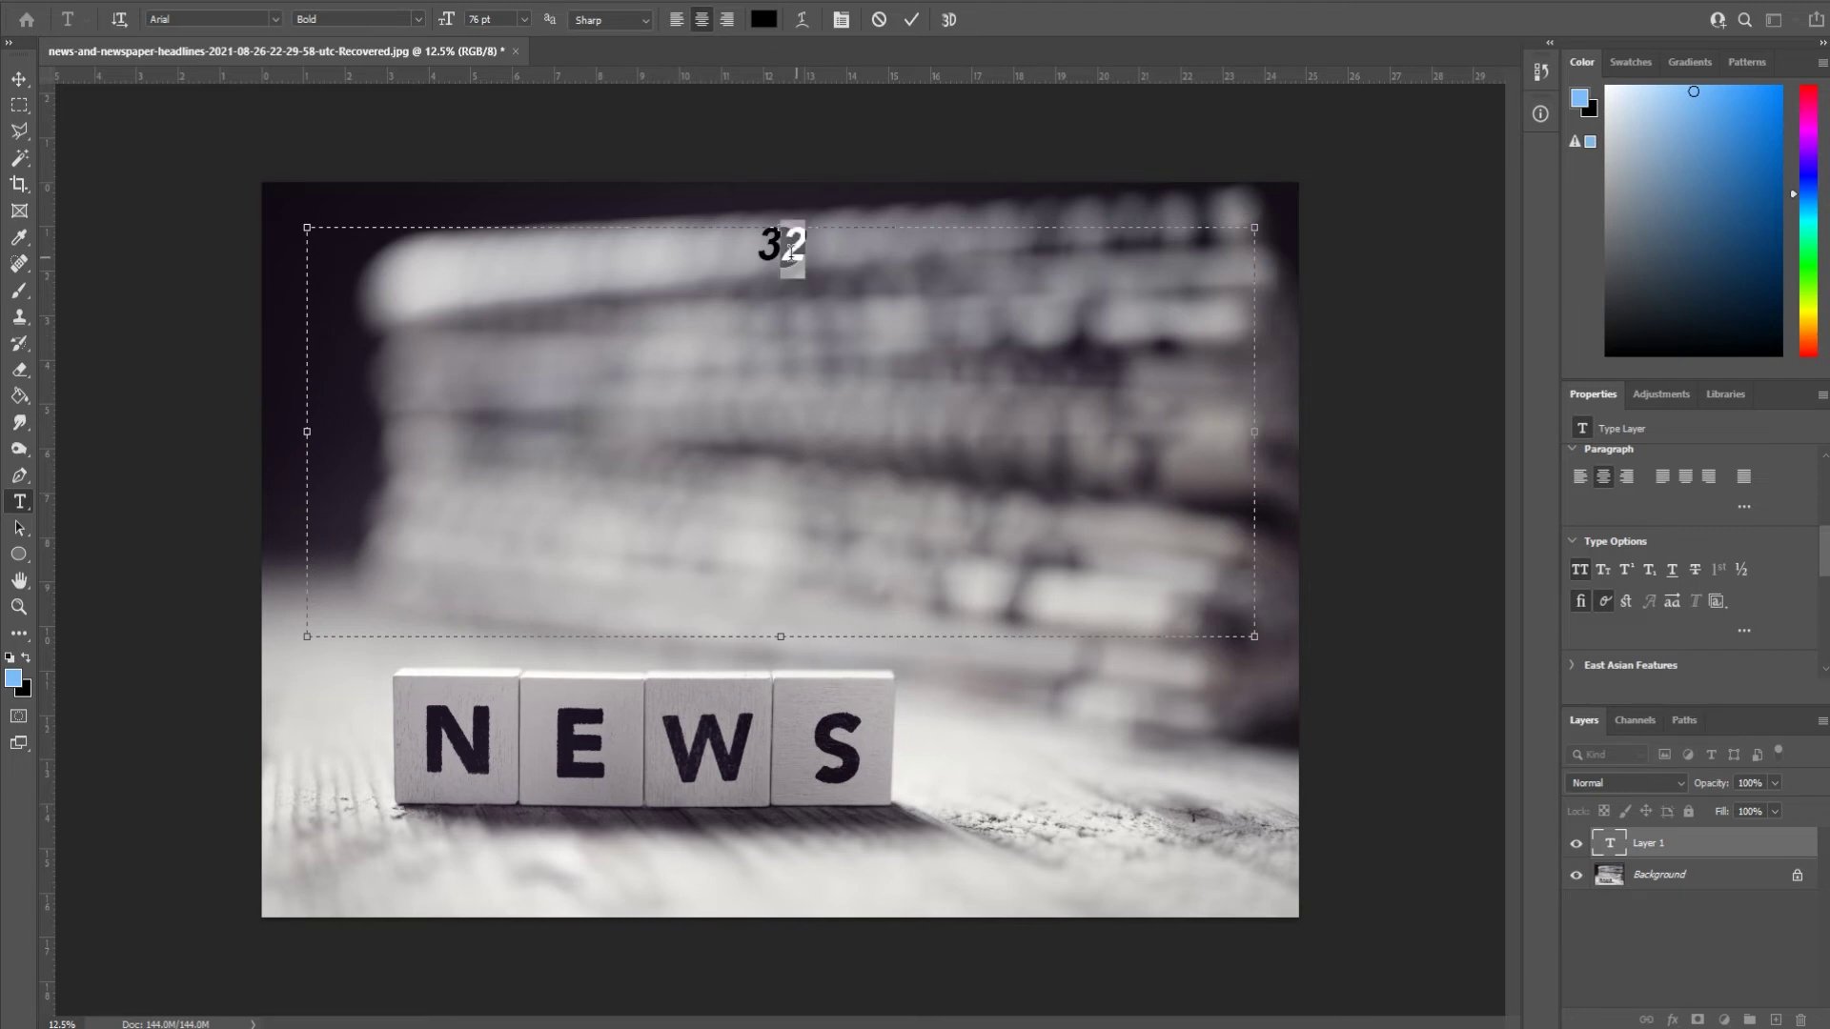
click(1626, 569)
click(858, 278)
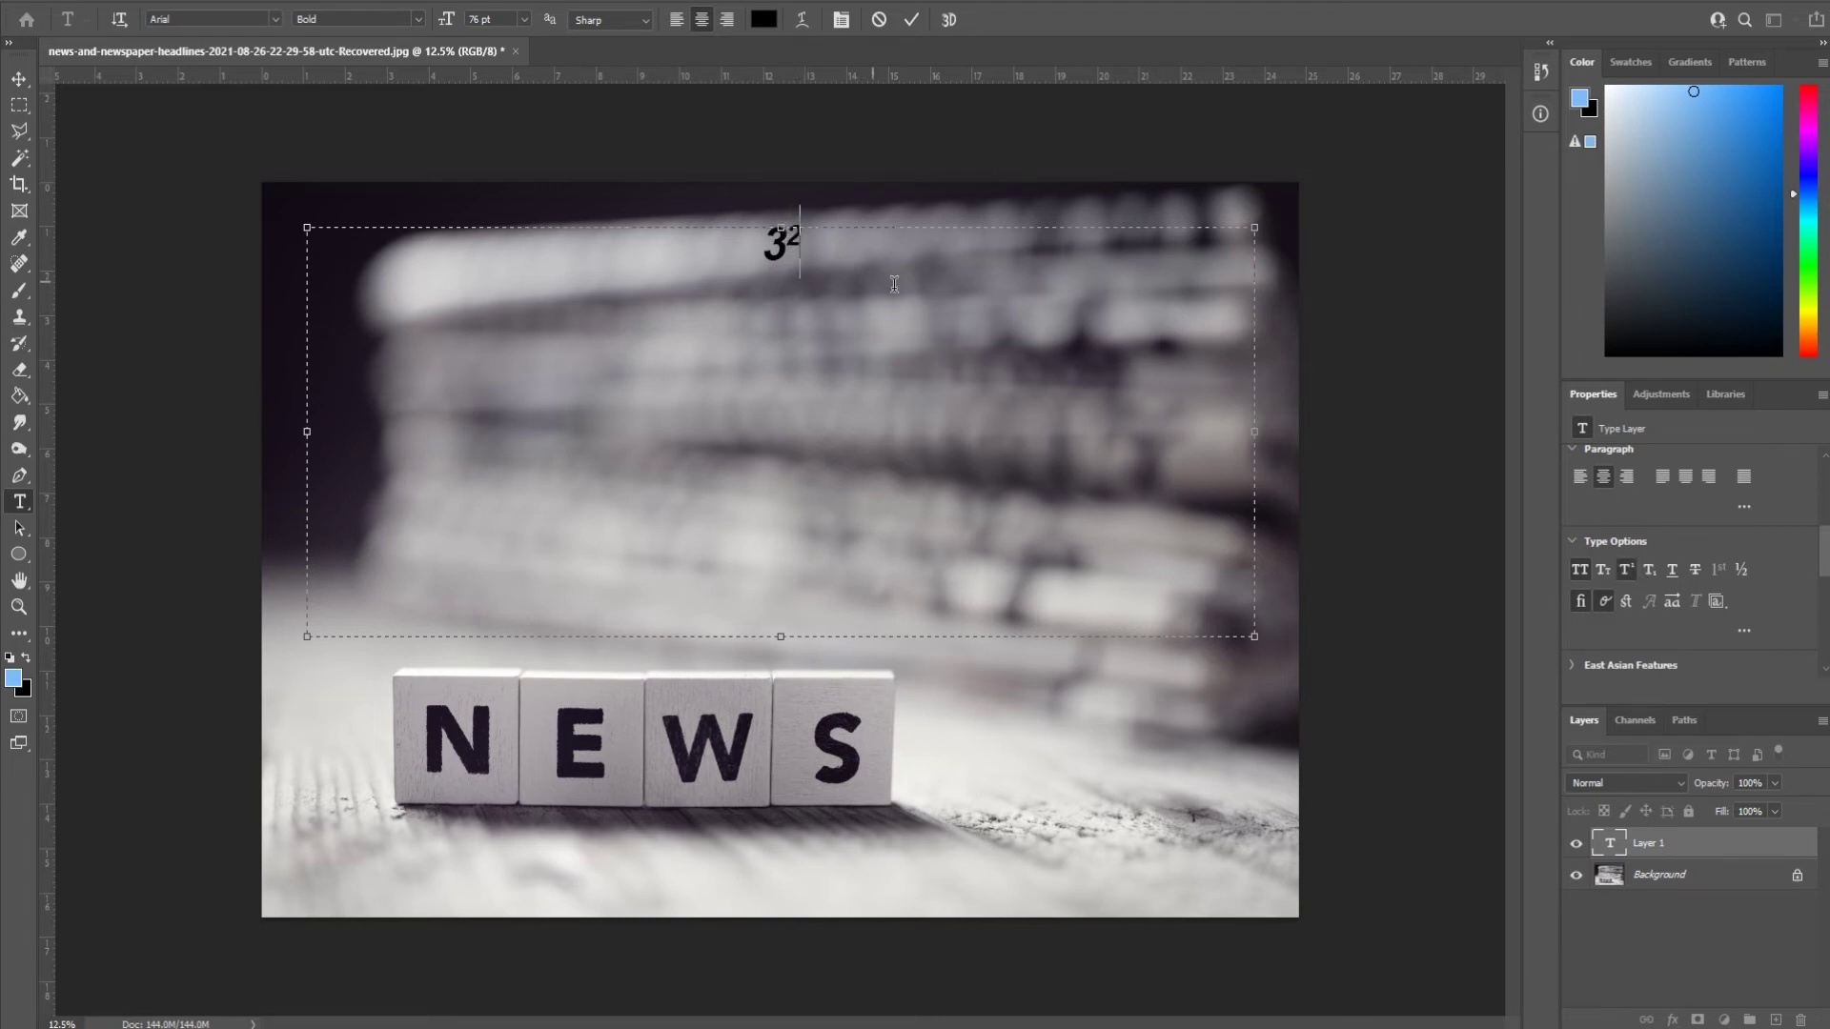
Add '+ 34' after 3² and make the 4 a superscript
text(+45)
key(BackSpace)
key(BackSpace)
key(BackSpace)
key(BackSpace)
text(+)
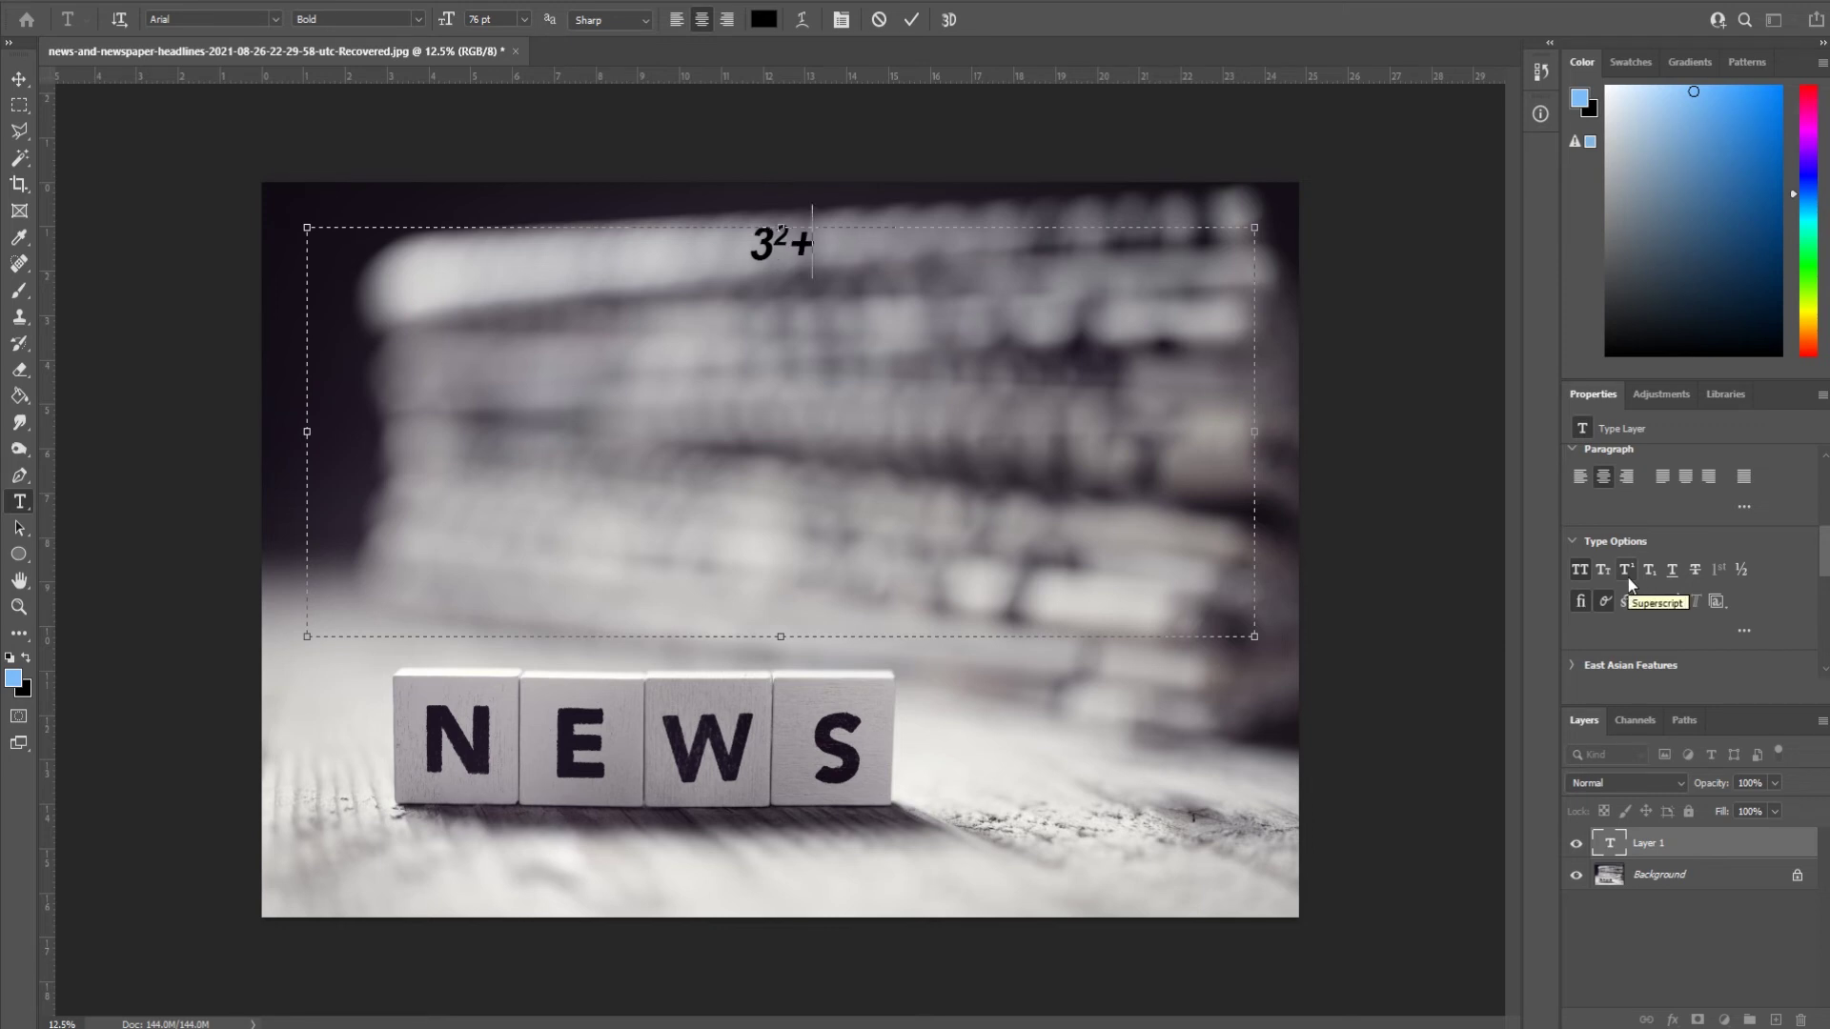
text( 3)
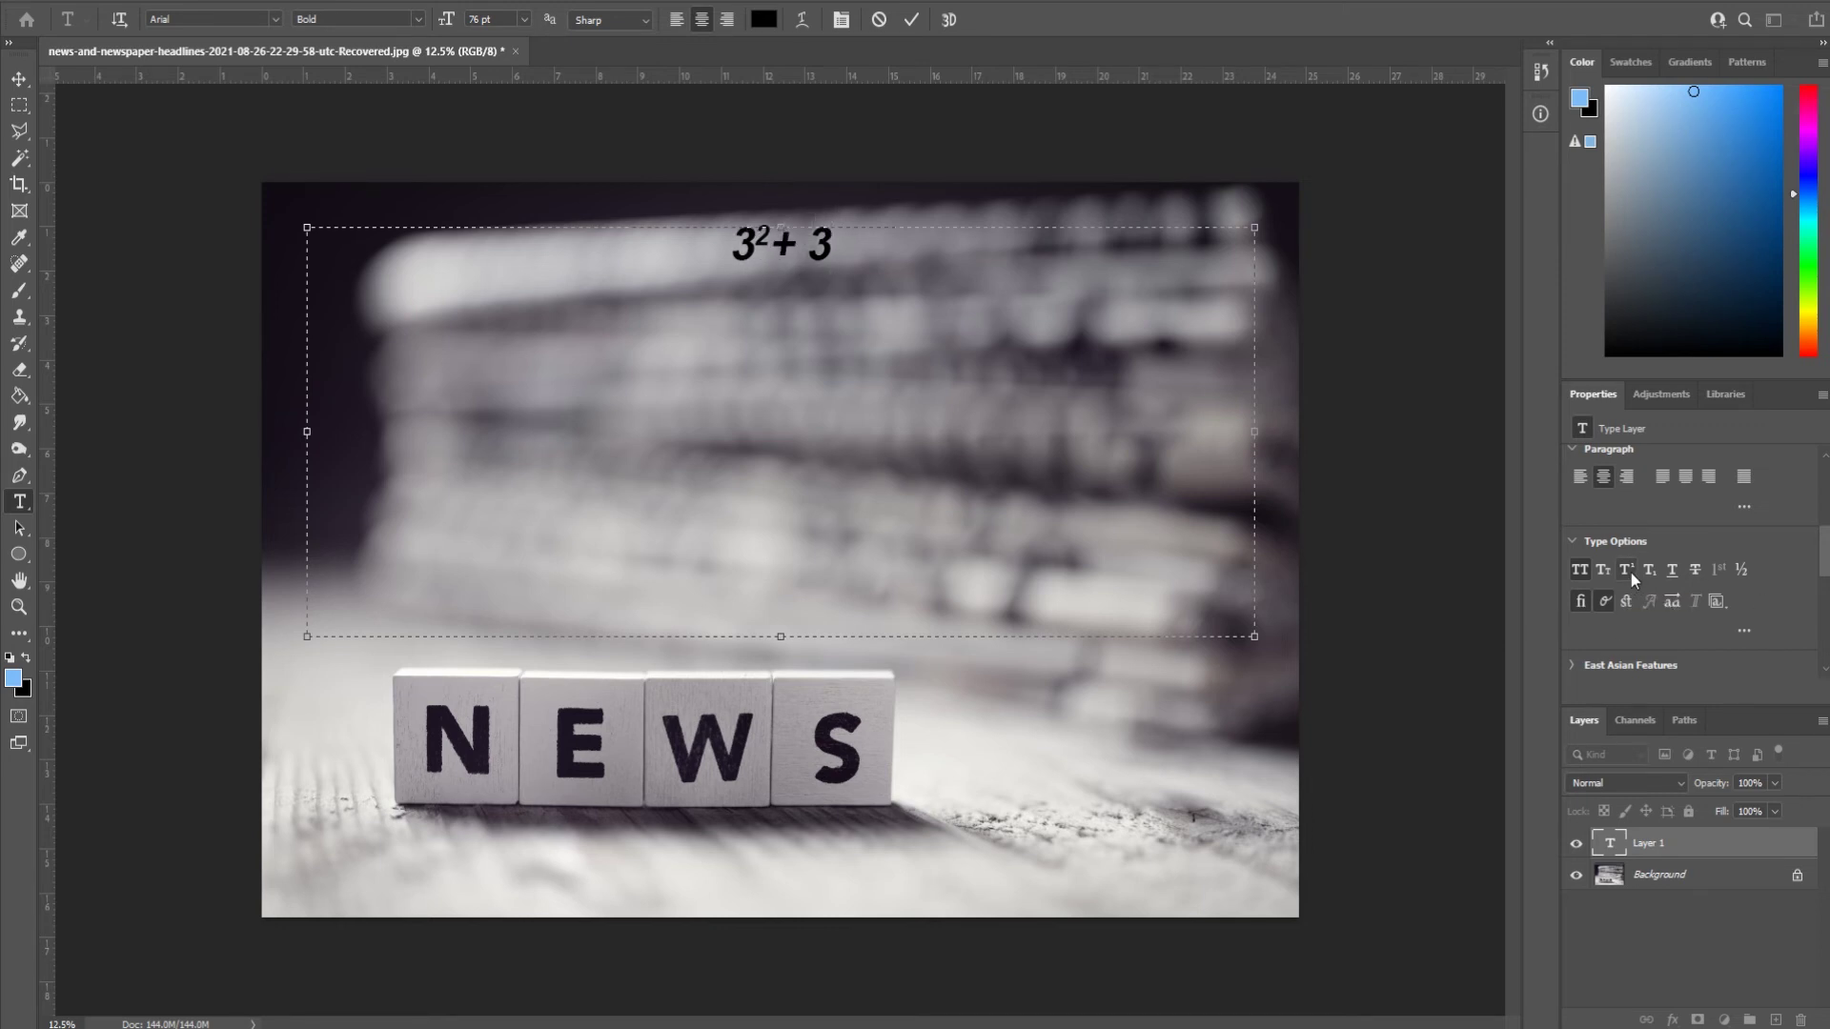
text(4)
key(shift+Left)
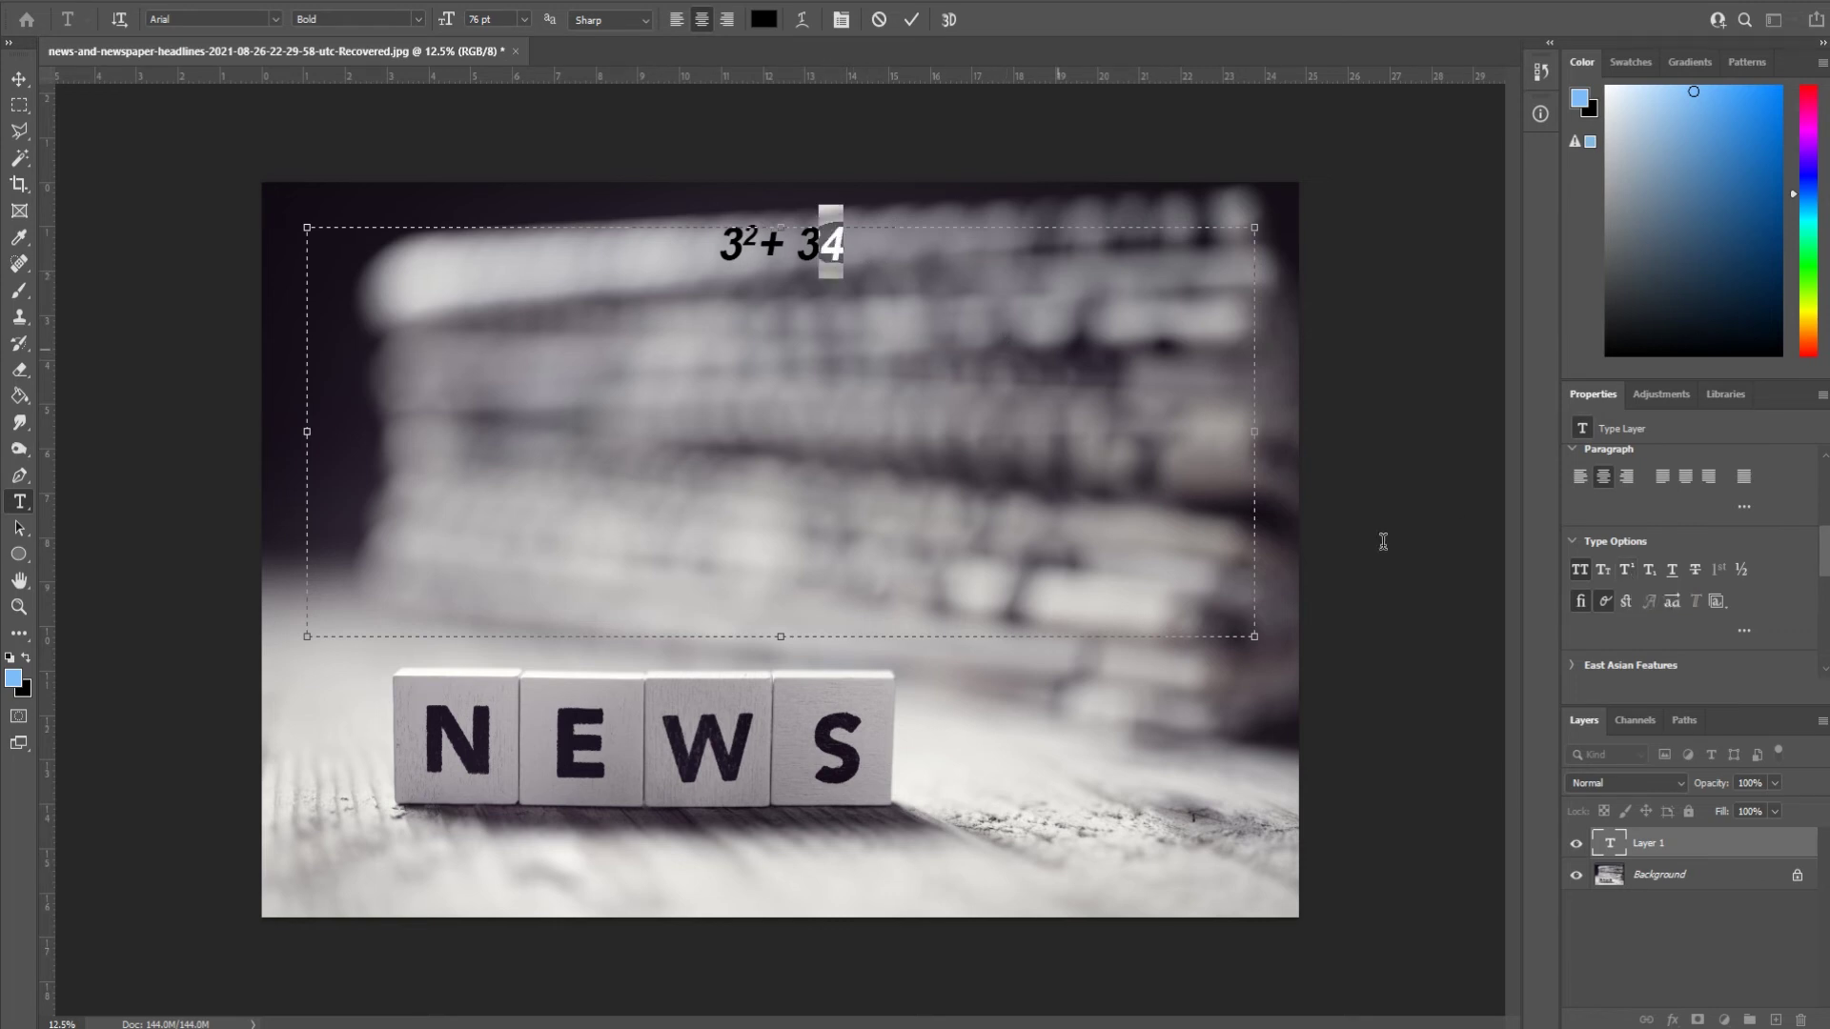
click(1627, 569)
key(Right)
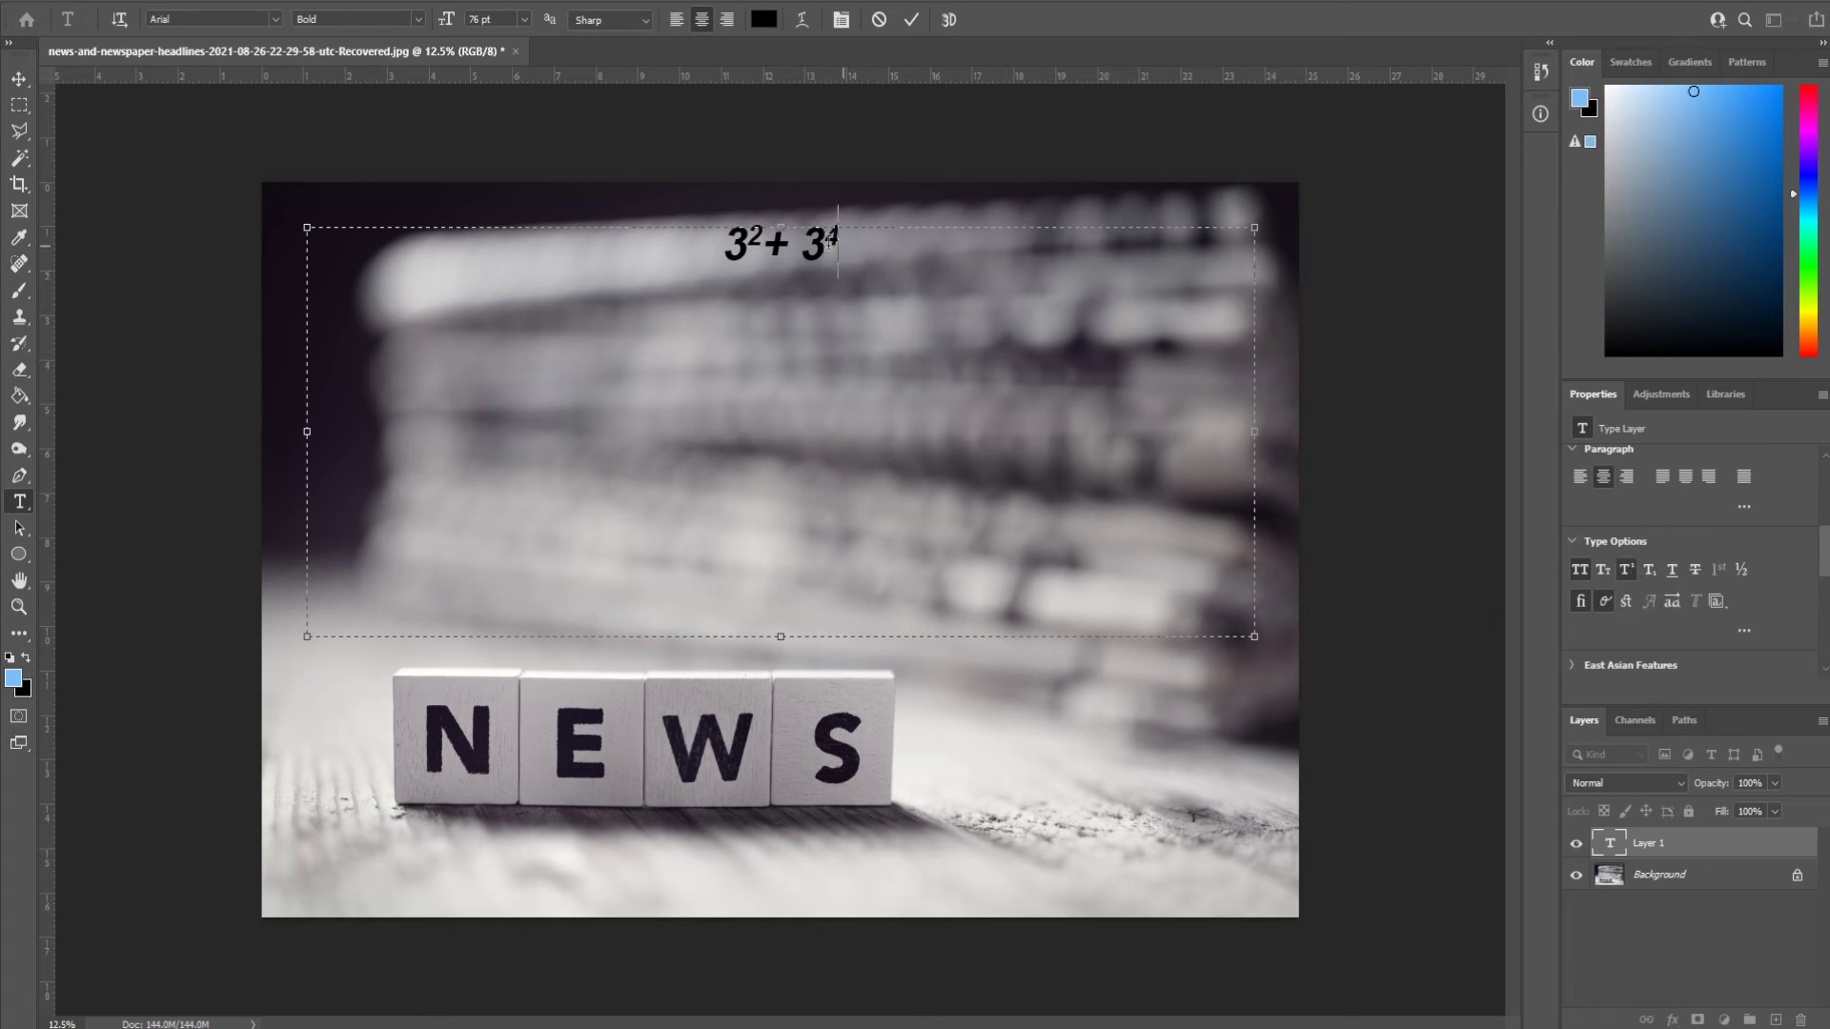
key(ctrl+a)
click(872, 268)
Expand and collapse the East Asian and Middle Eastern Features sections in Properties
scroll(1749, 589, down, 4)
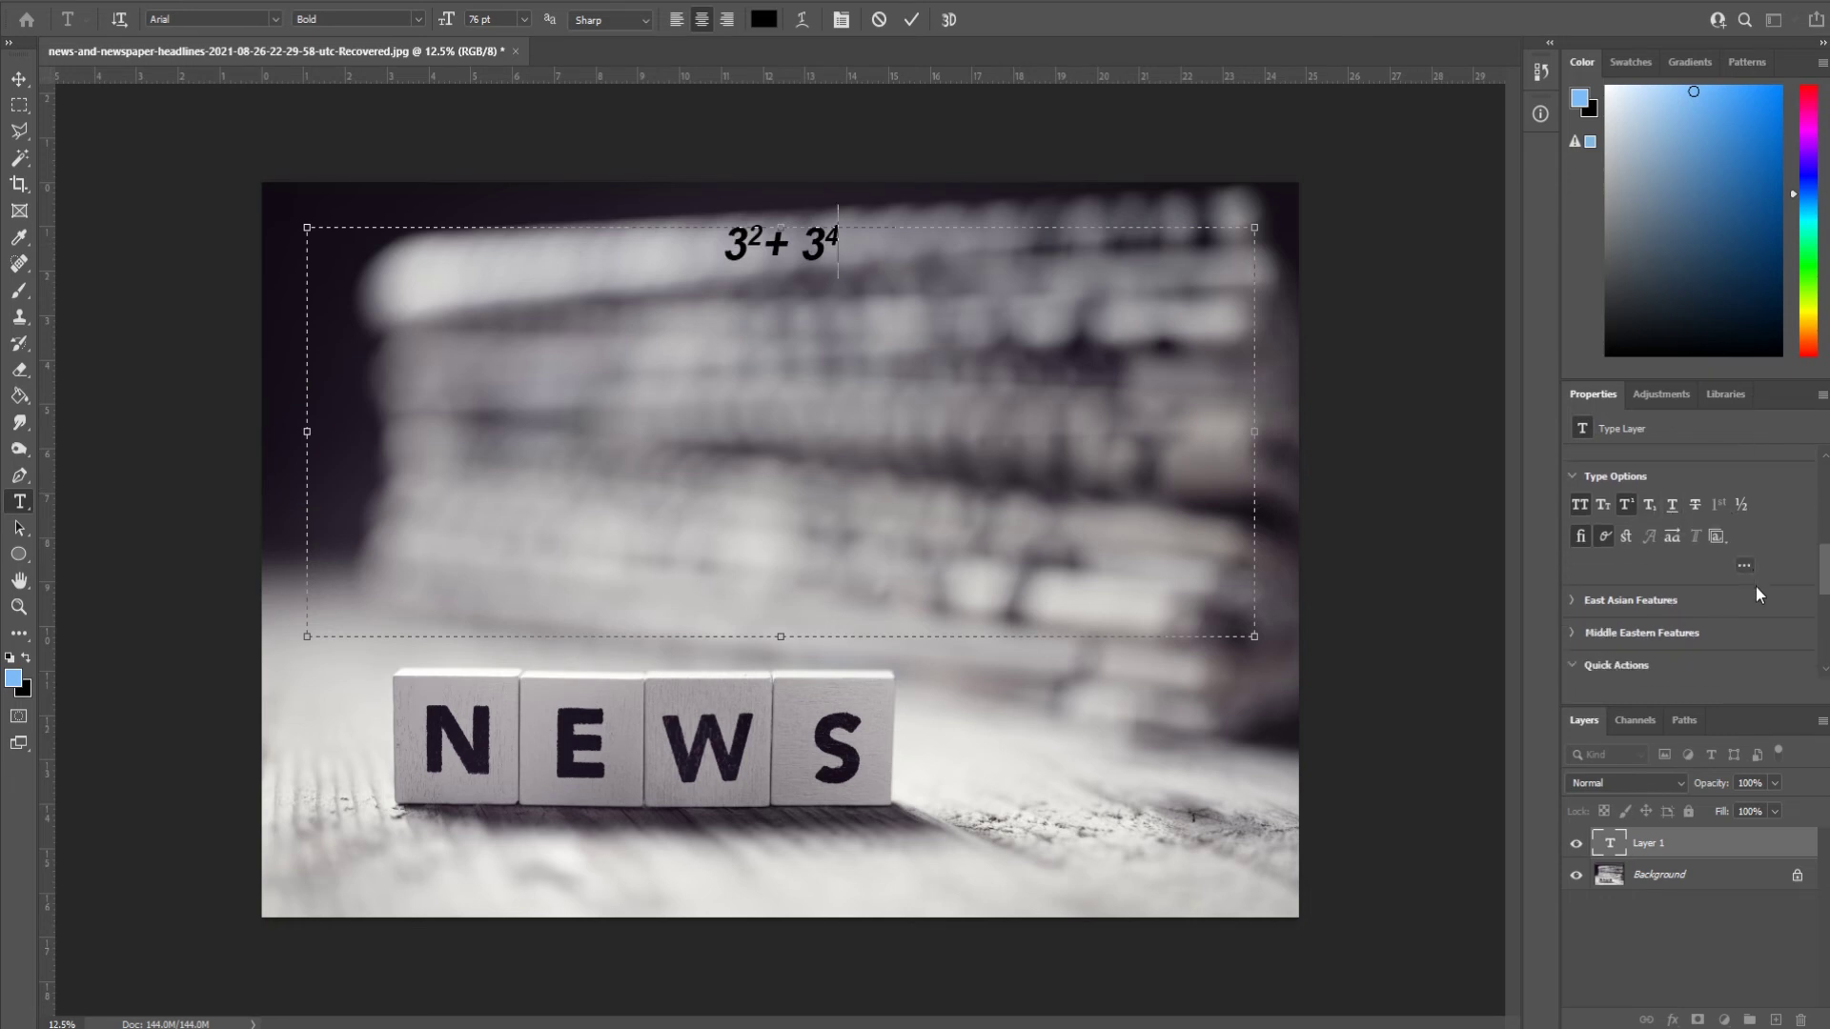
click(1573, 503)
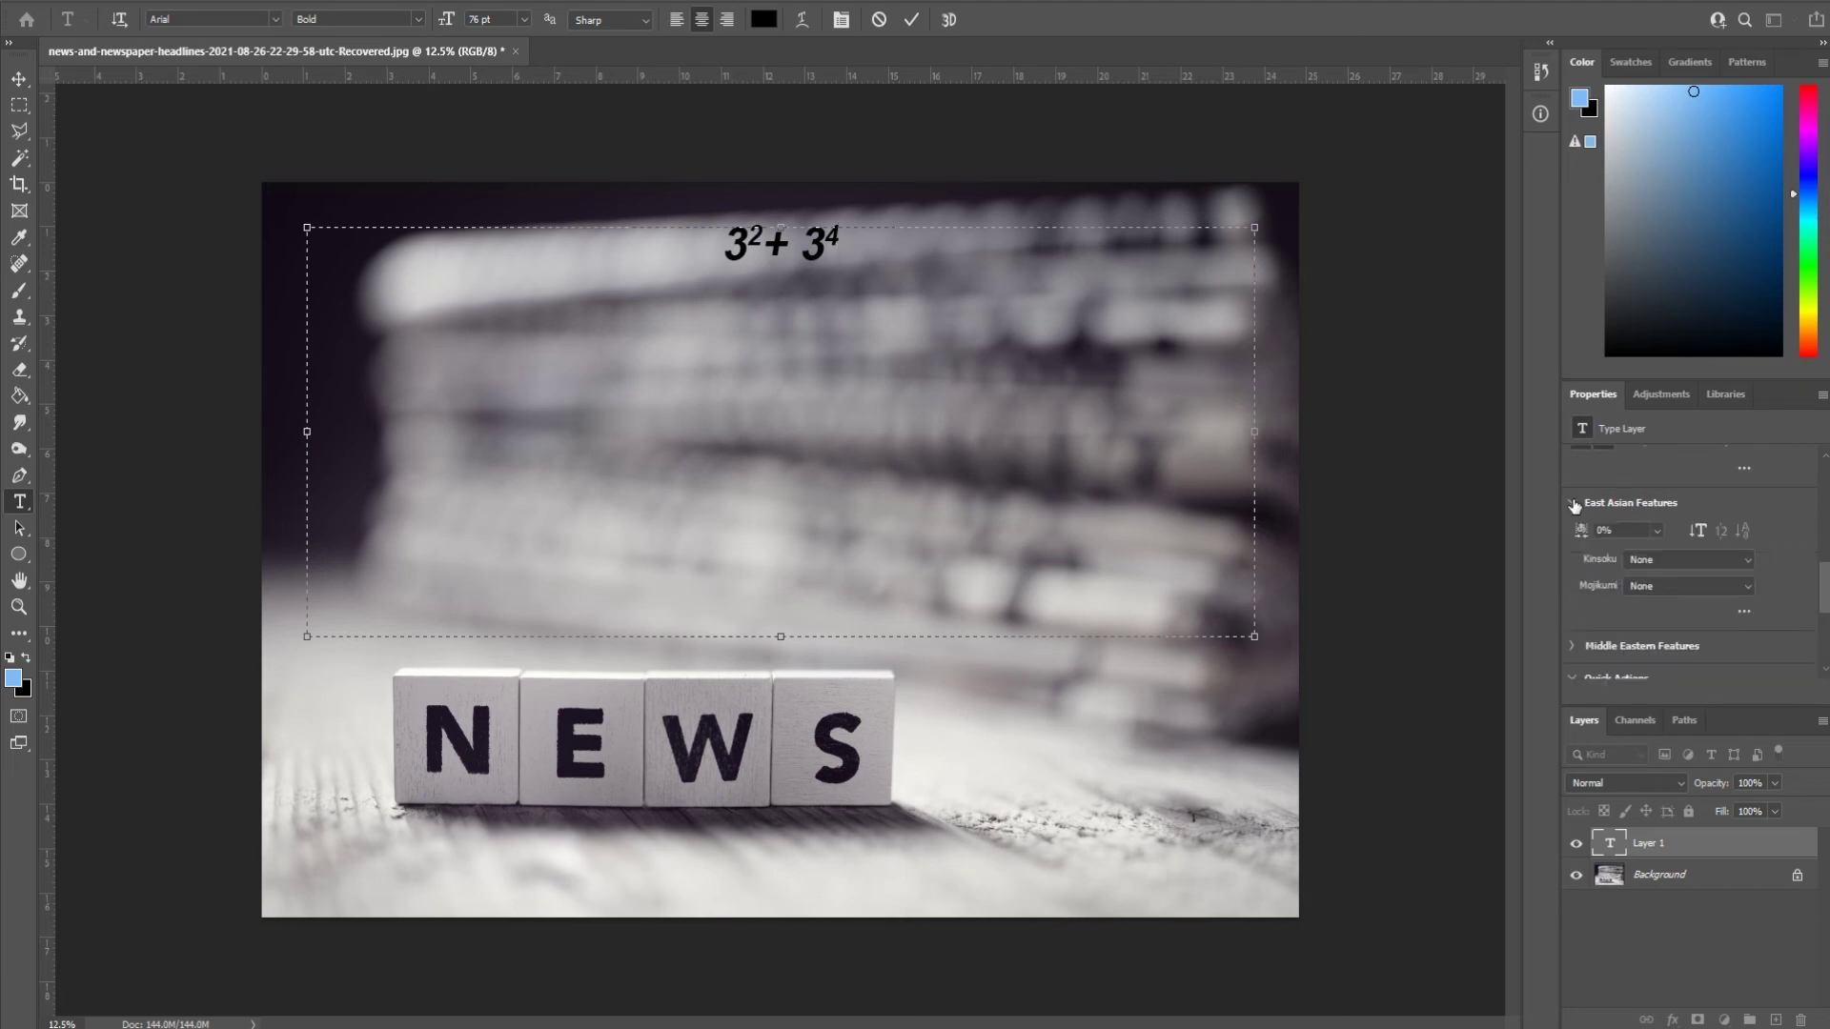
click(1573, 503)
click(1571, 535)
click(1573, 536)
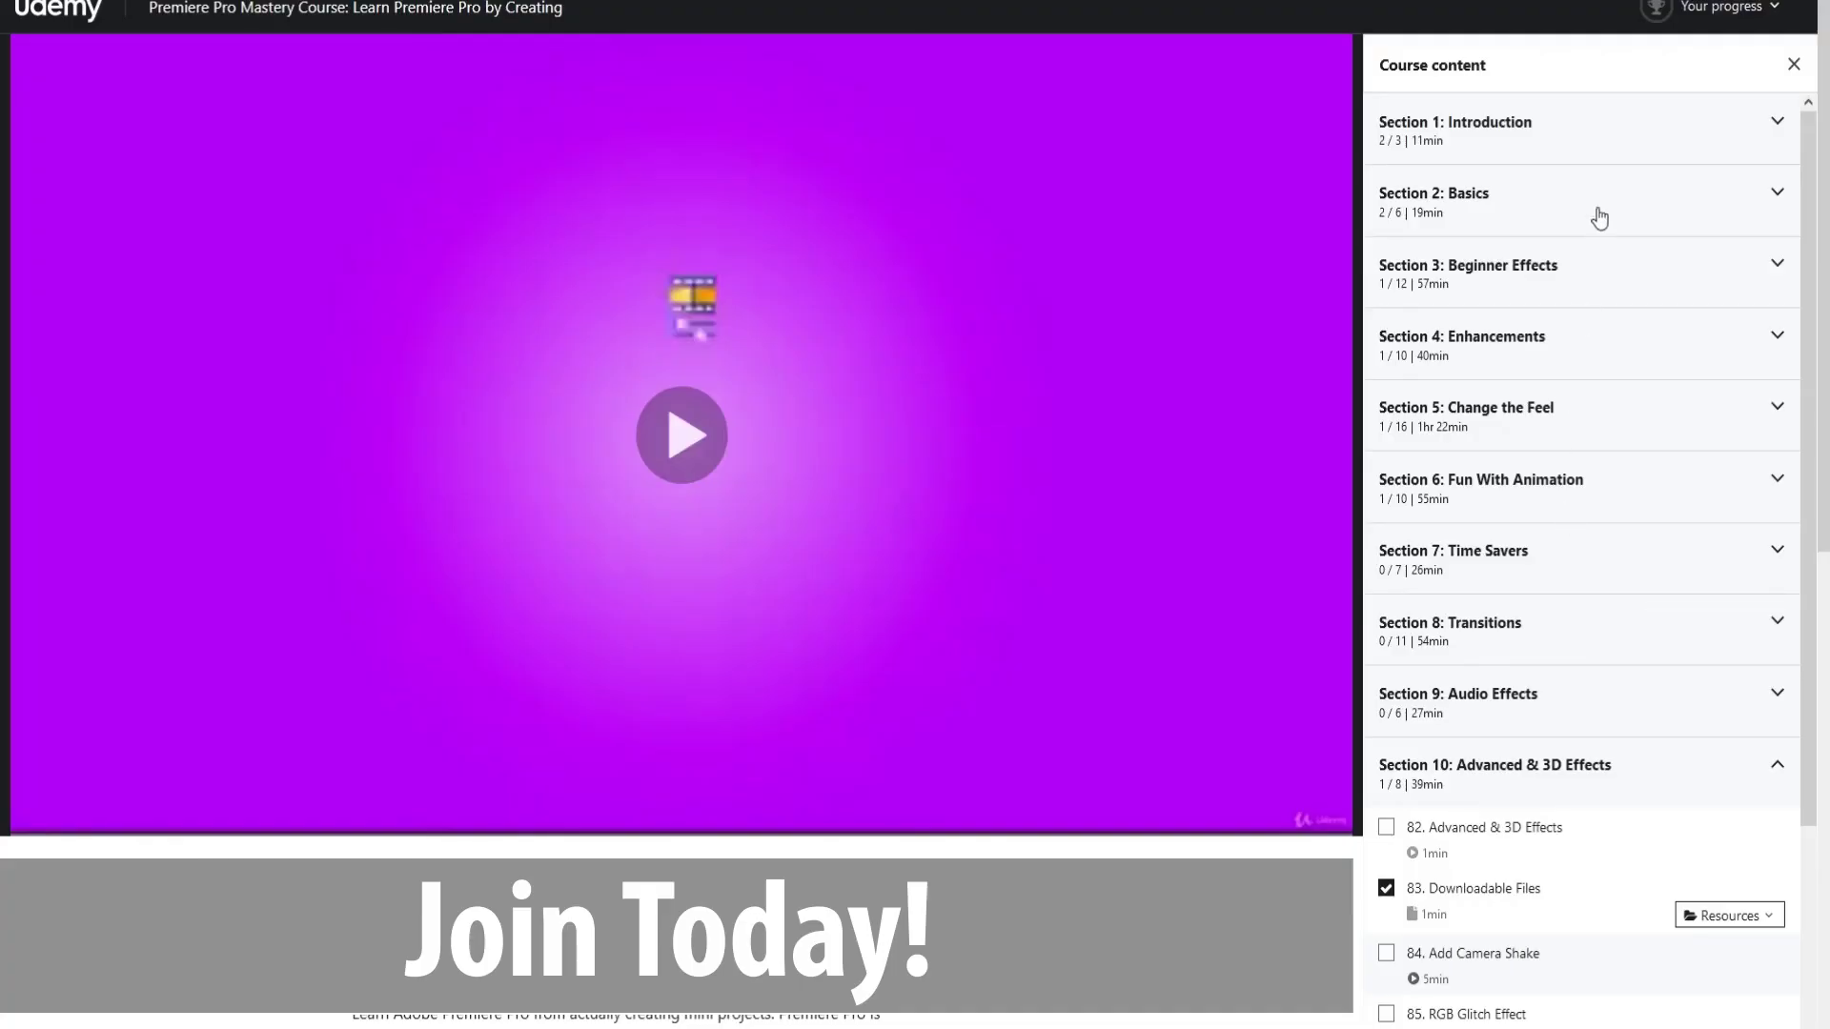
Expand course sections Introduction, Beginner Effects, Enhancements, Fun With Animation, Transitions and Audio Effects
click(1601, 138)
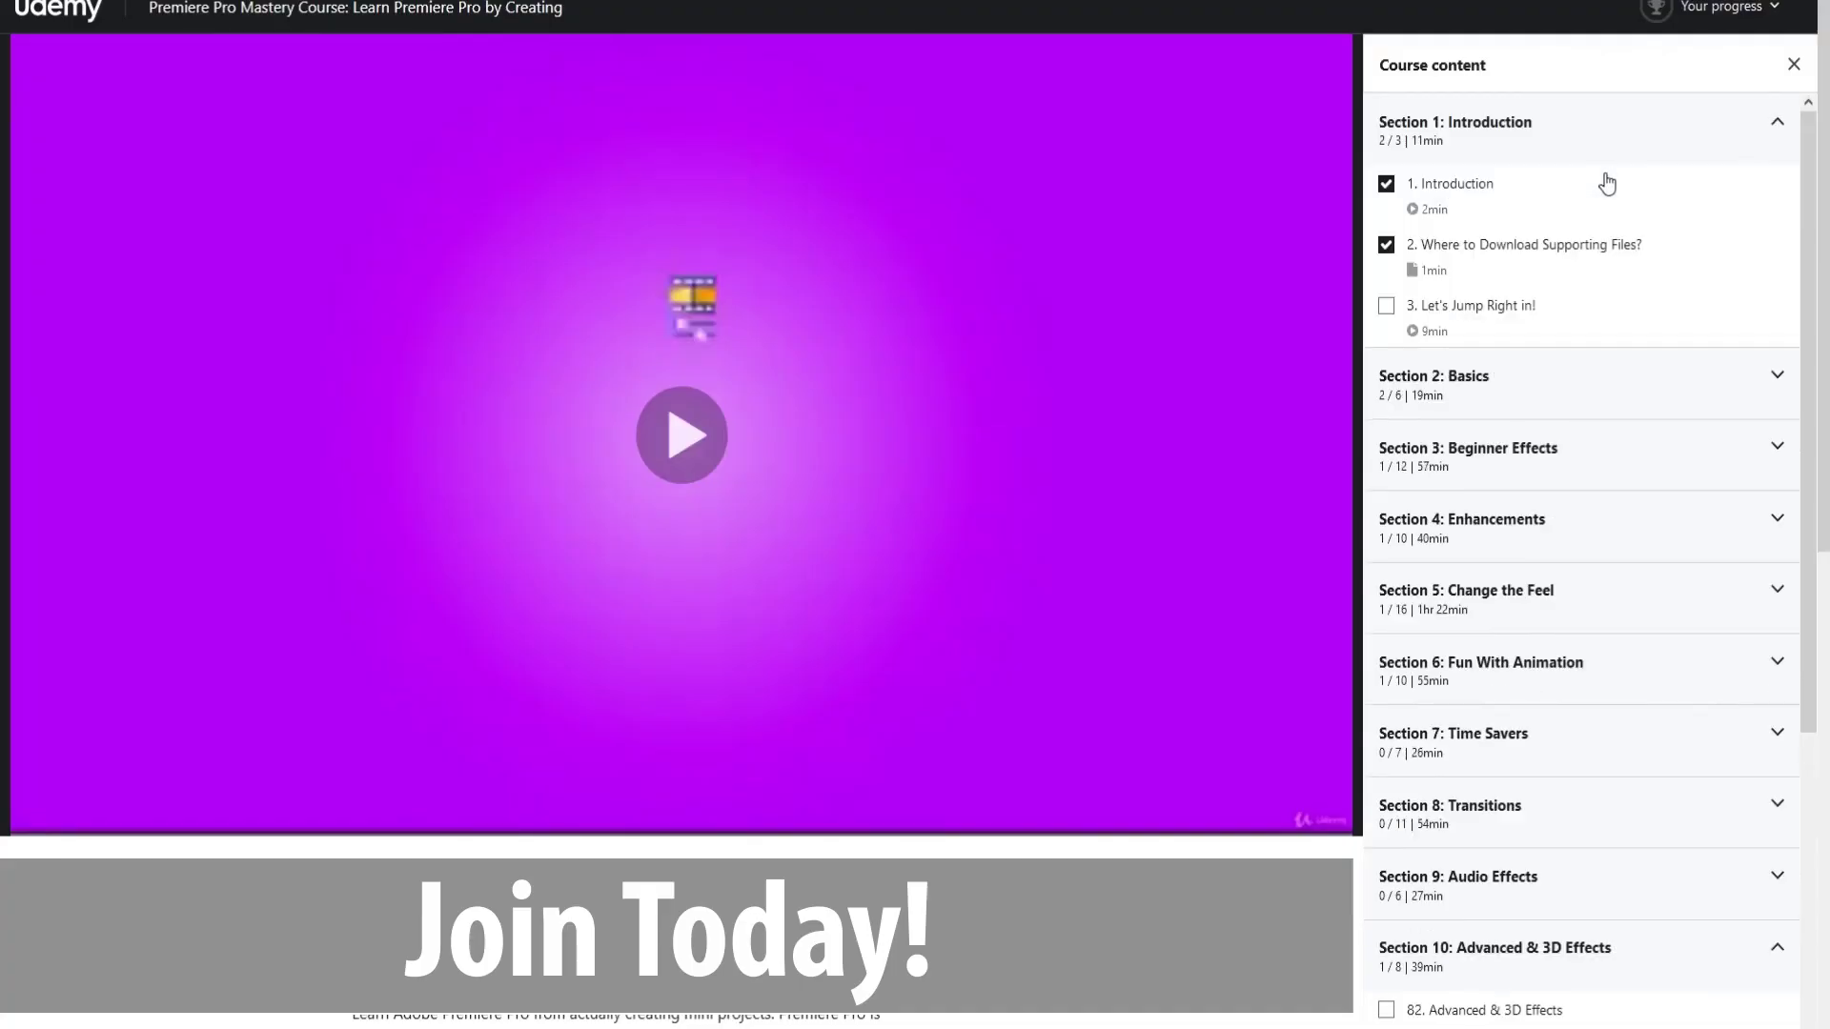
click(1618, 486)
scroll(1617, 533, down, 5)
click(1537, 441)
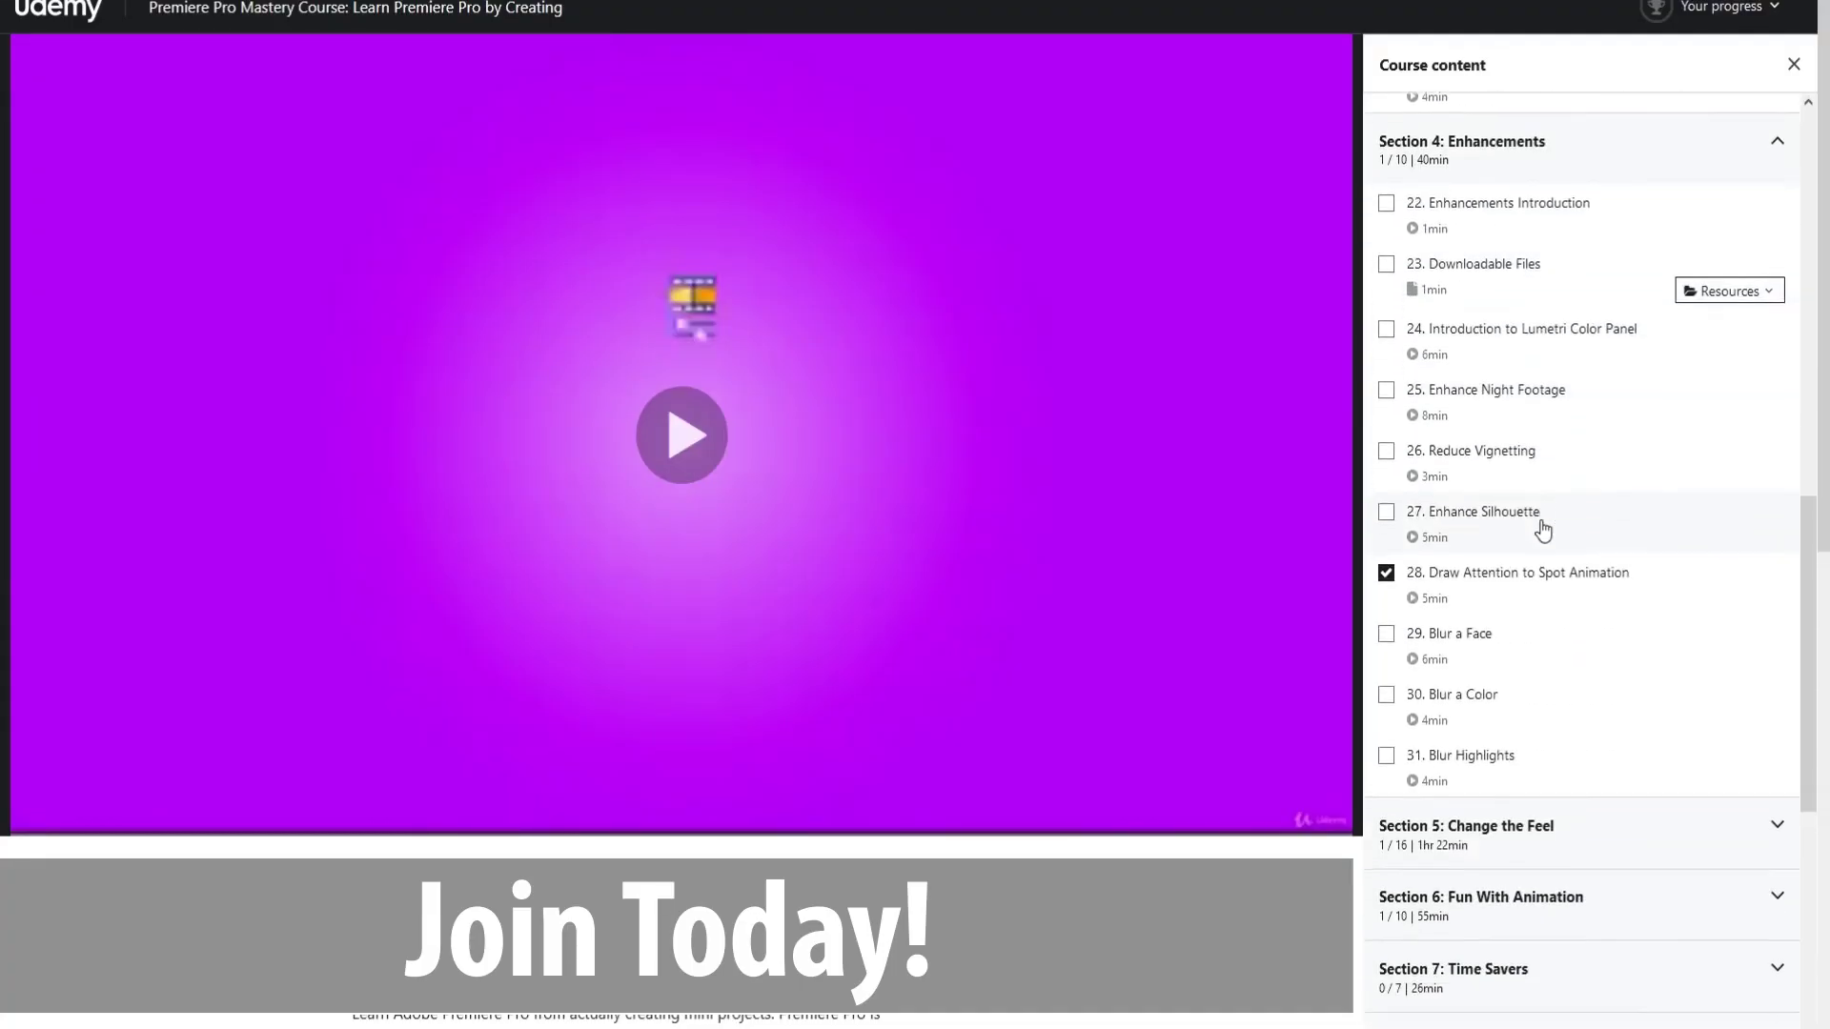
scroll(1544, 518, down, 5)
click(1544, 518)
scroll(1544, 519, down, 10)
scroll(1293, 530, down, 2)
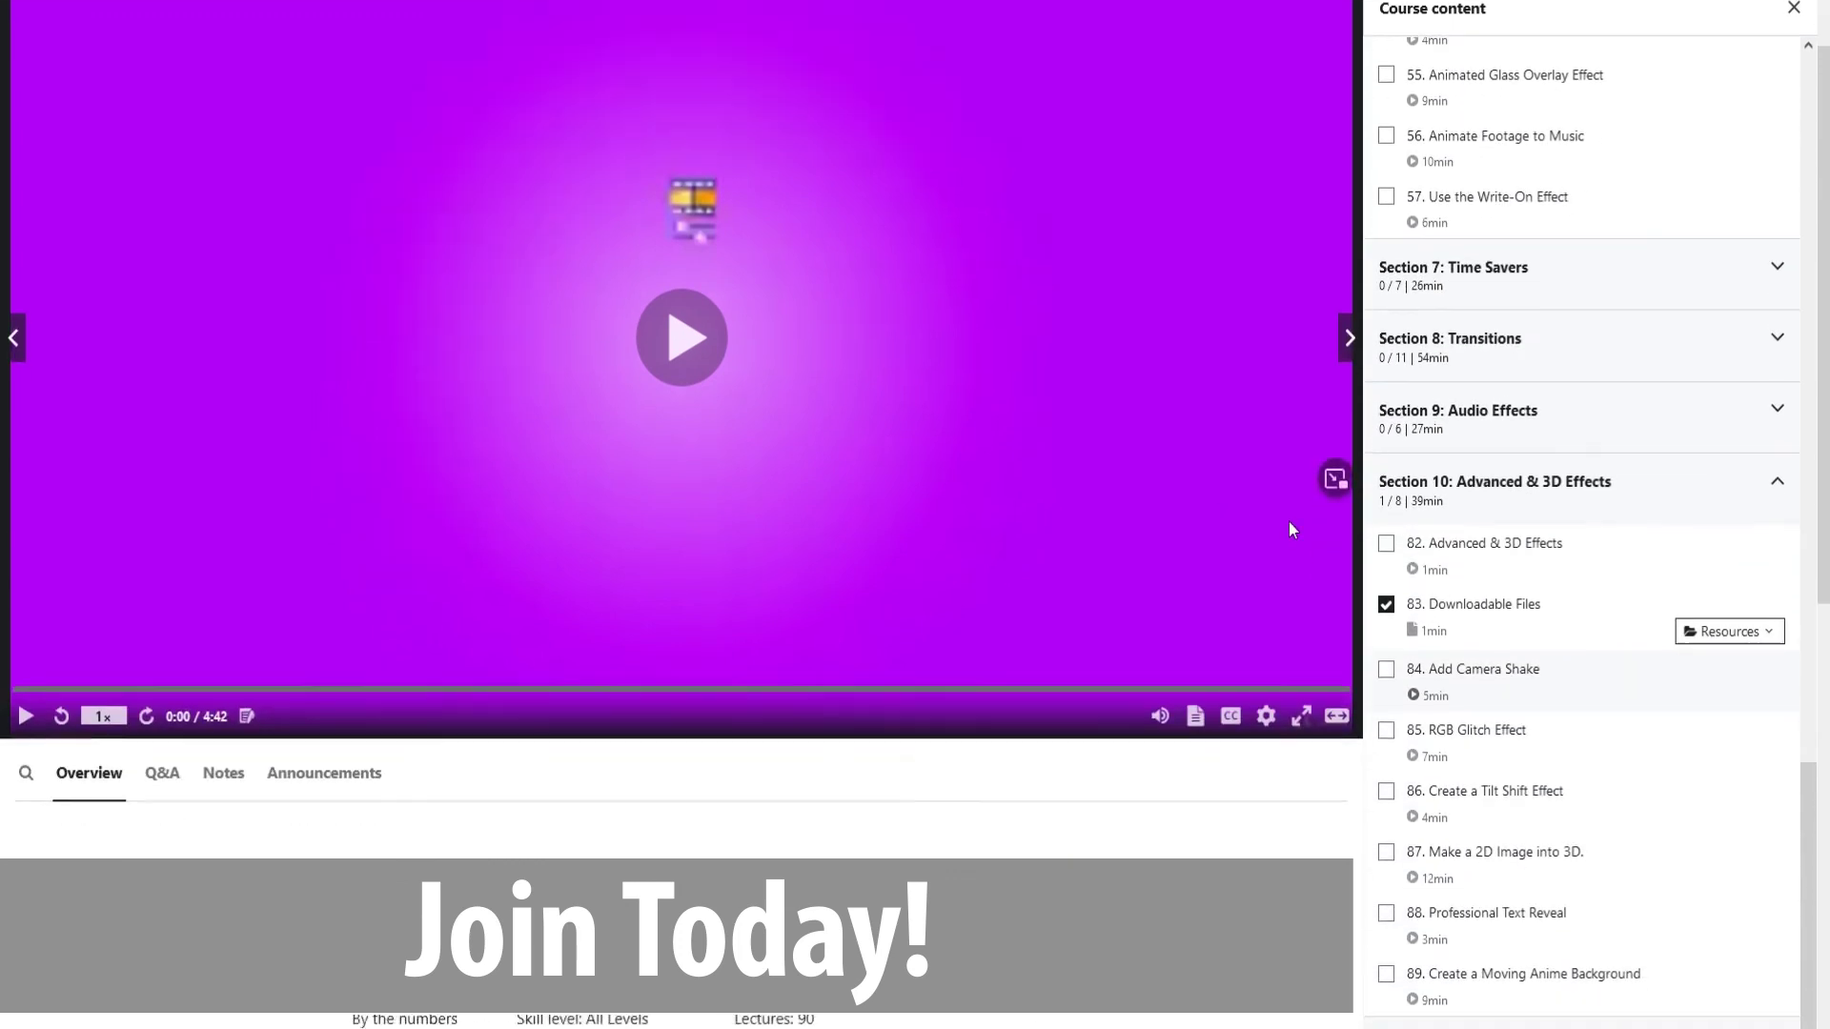
click(1558, 372)
scroll(1563, 477, down, 2)
click(1559, 564)
scroll(1560, 563, down, 3)
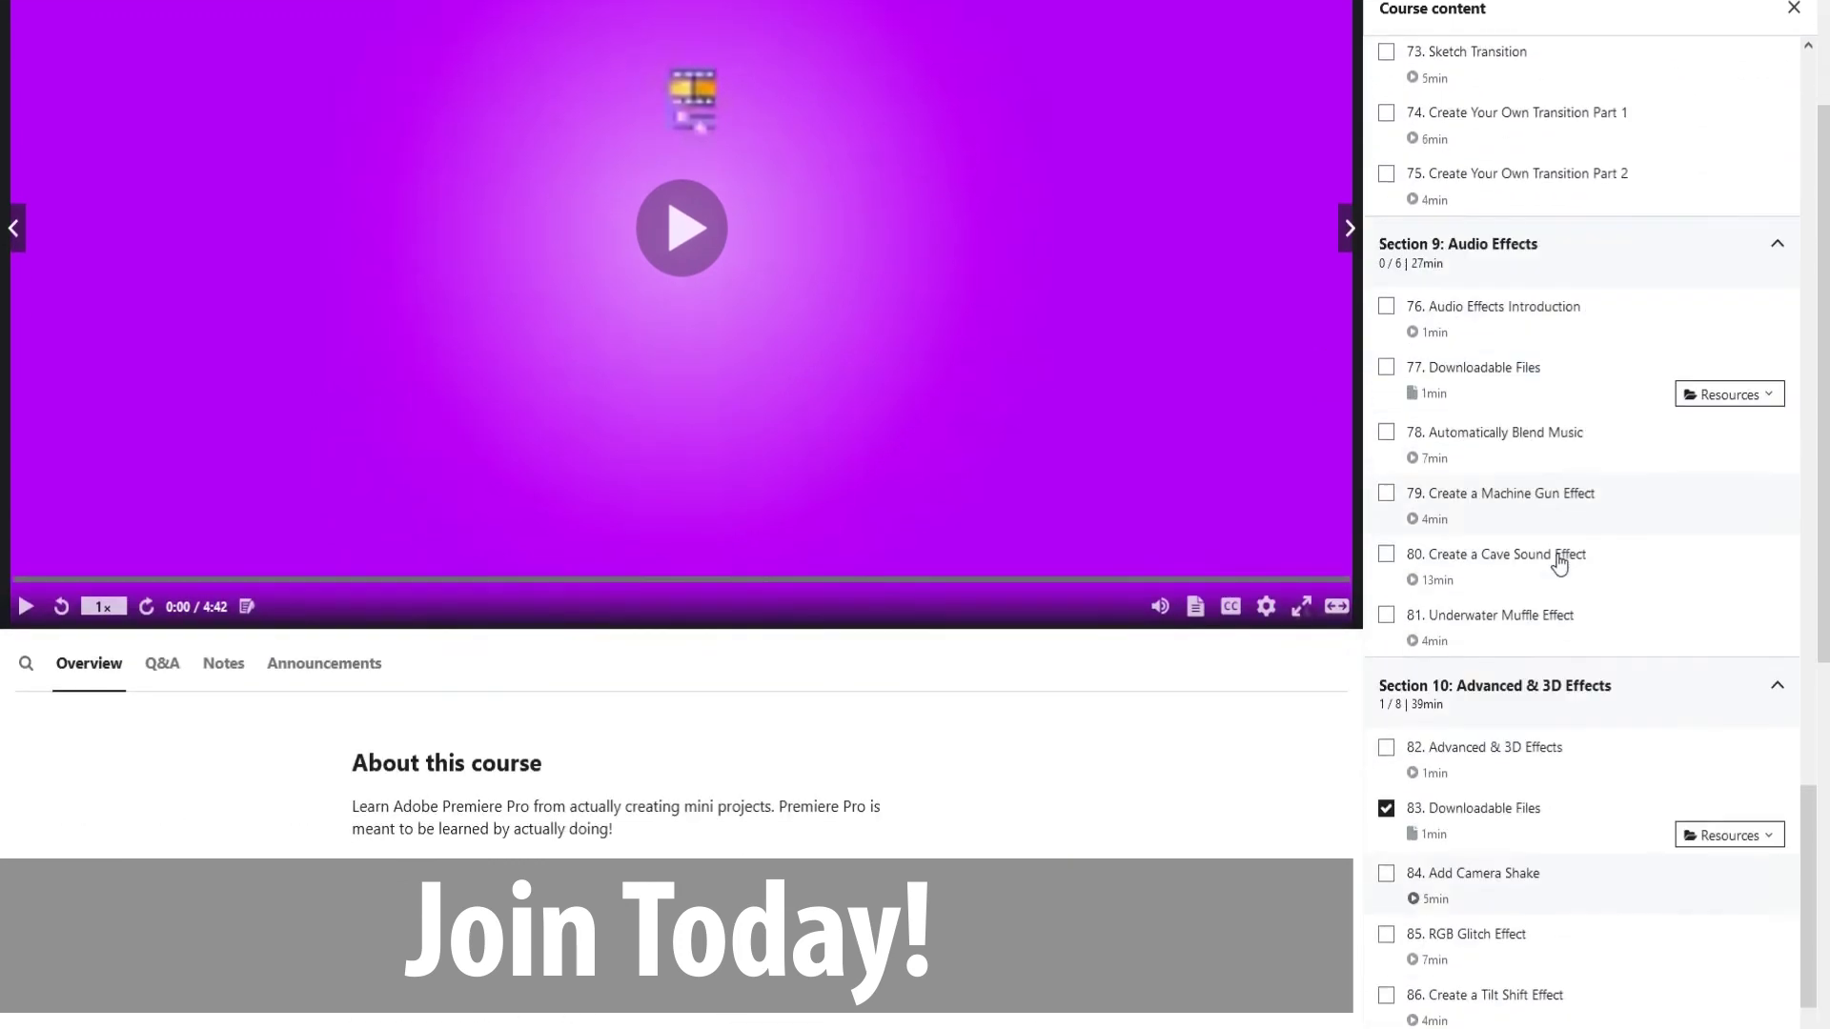